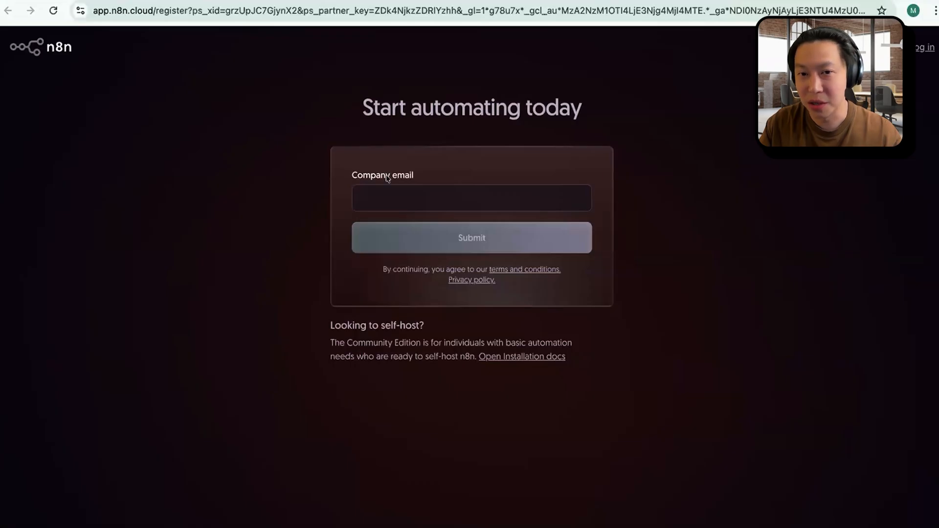
Step: Enter the company email on the n8n registration form and submit it
click(468, 189)
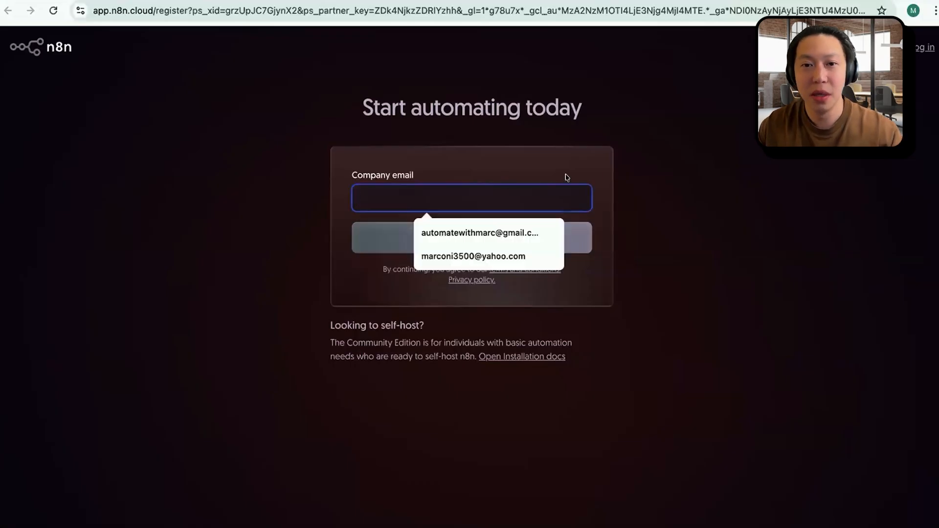
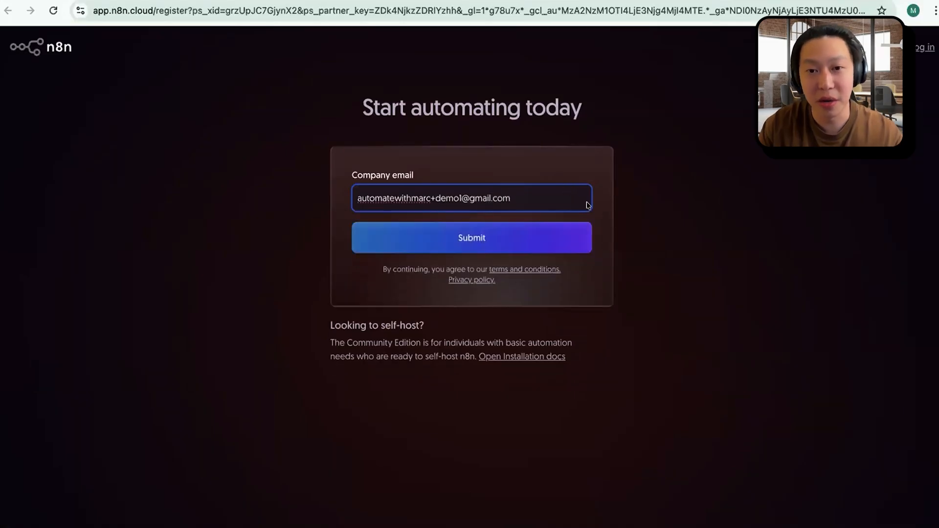
click(538, 238)
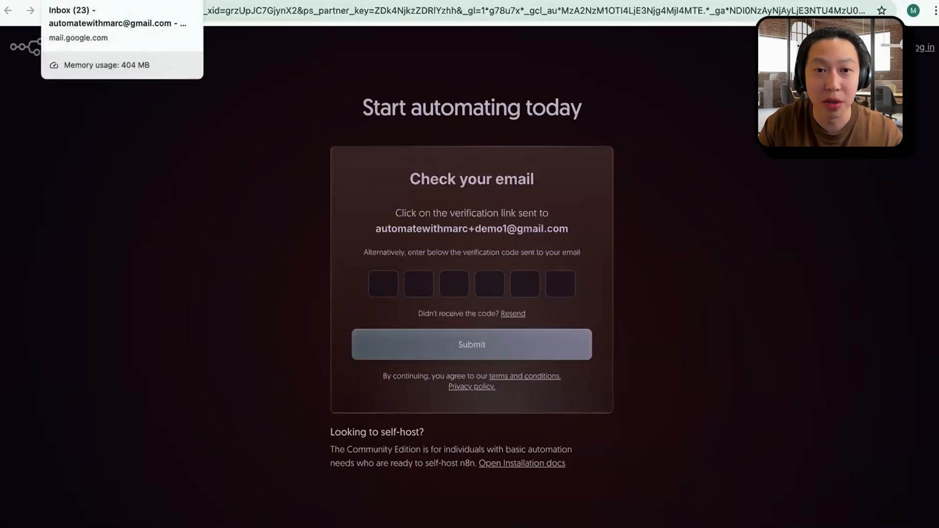
Step: Switch to the Gmail inbox, open the n8n email verification message and copy the verification code
click(88, 1)
click(210, 84)
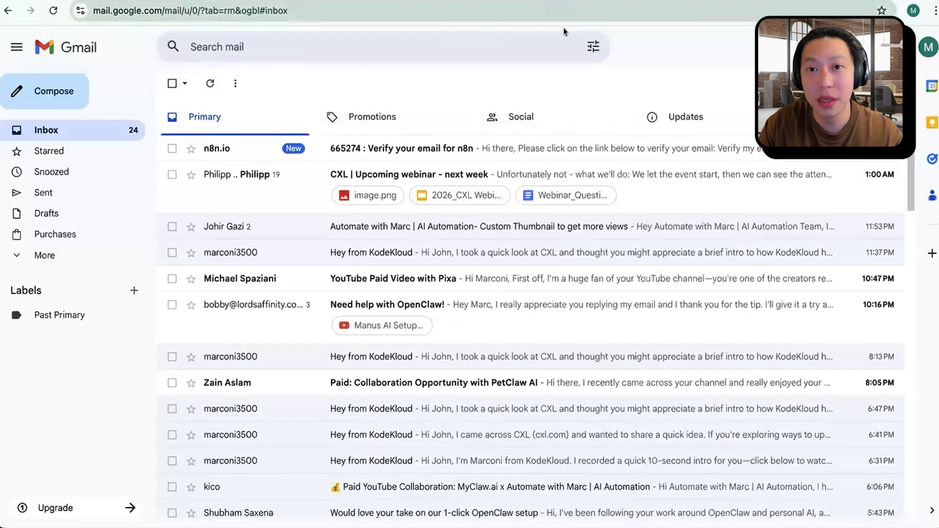
click(450, 148)
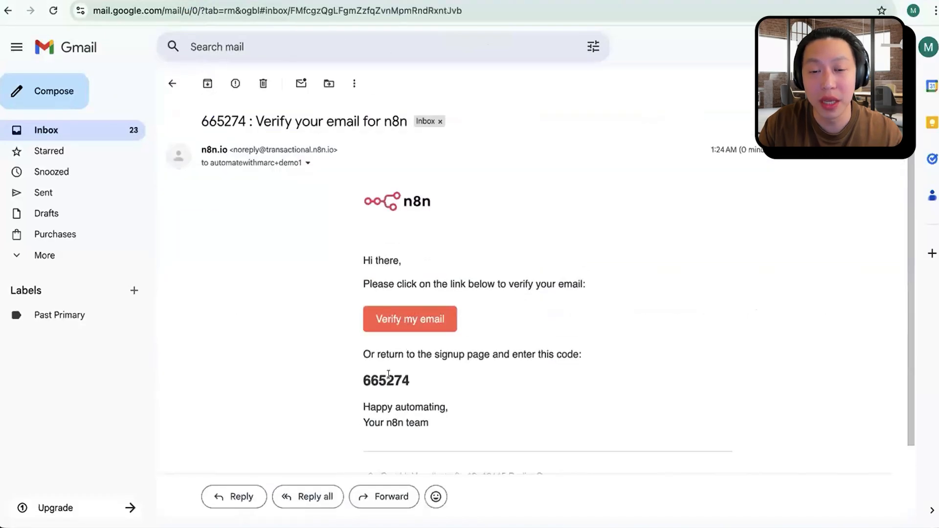
drag(359, 376, 443, 381)
key(ctrl+c)
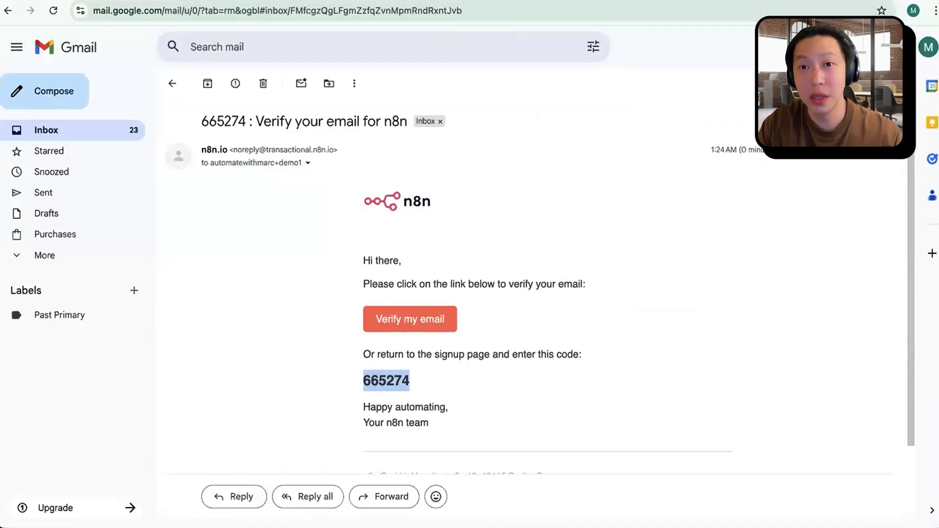
Step: Return to the n8n sign-up page and submit the copied email verification code
key(ctrl+shift+Tab)
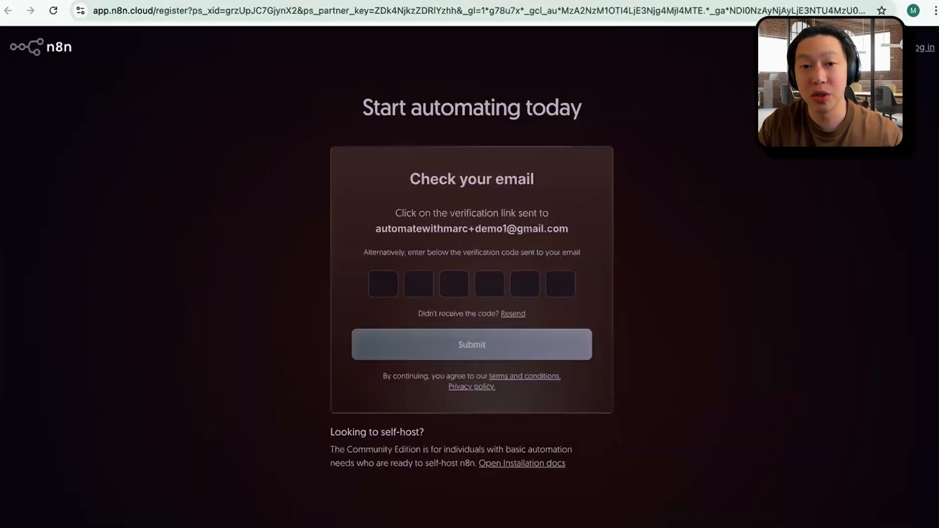
click(384, 281)
key(ctrl+v)
key(Return)
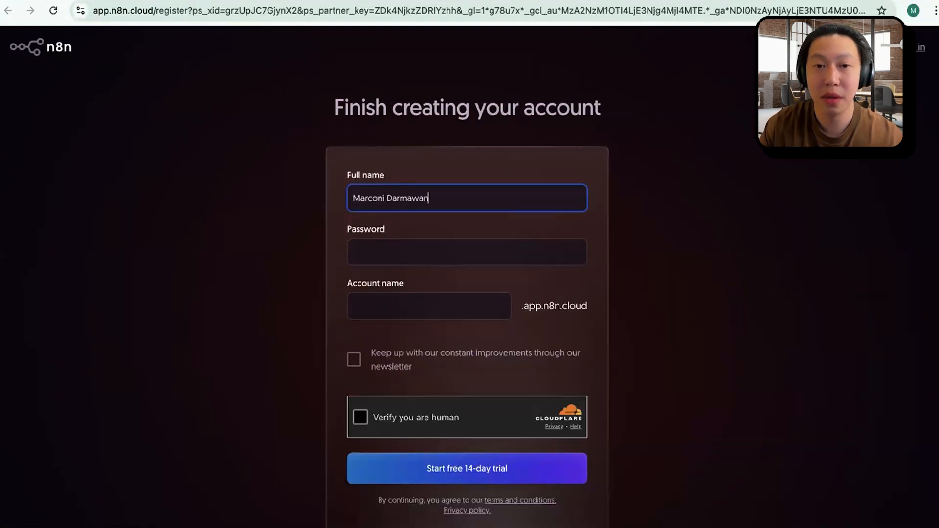
Step: Enter the account password on the account creation form
click(464, 248)
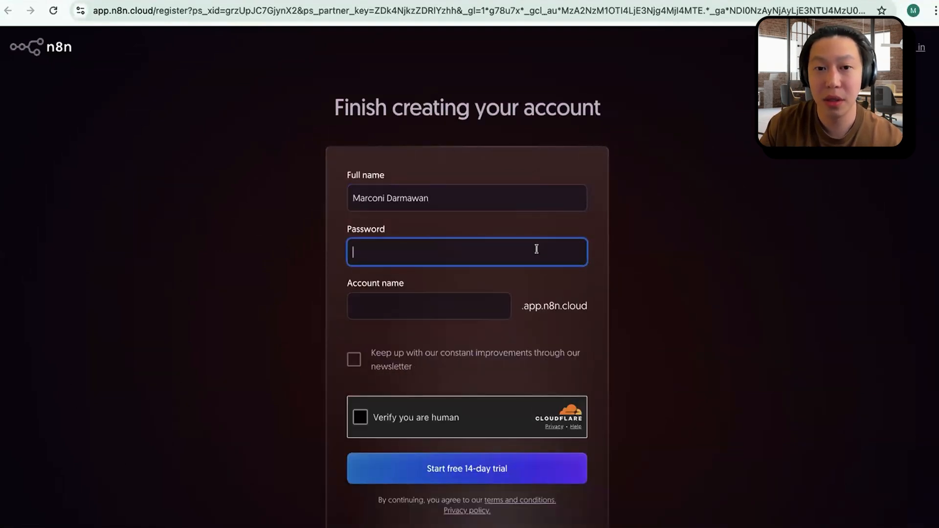
text(••)
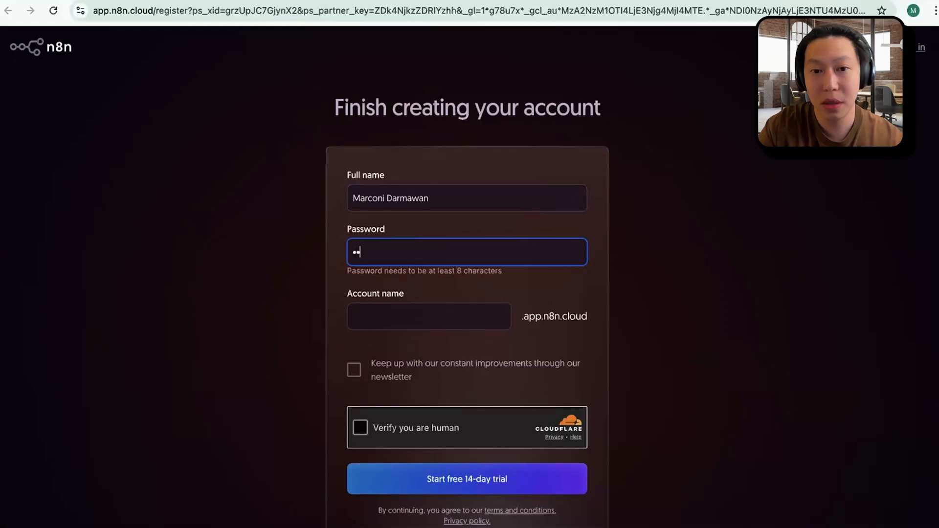
text(••••••)
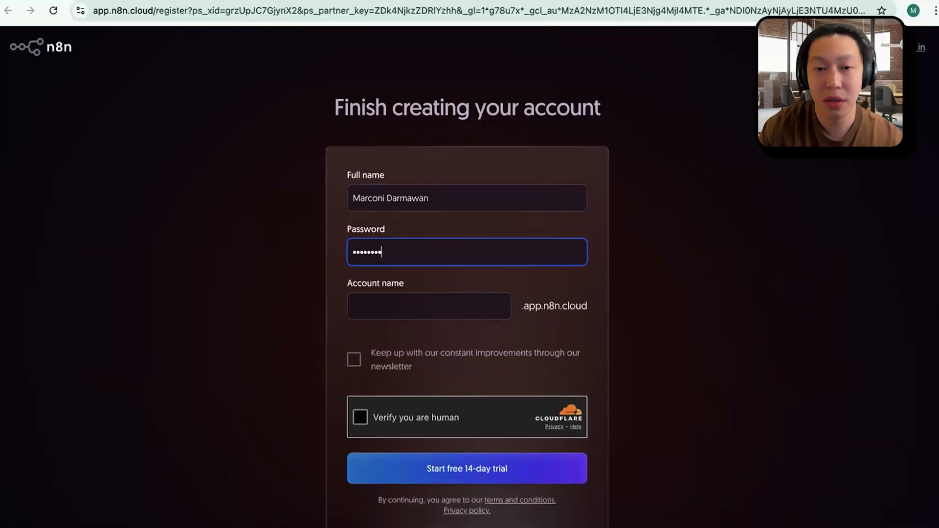
Step: Fill in the account name, complete the human verification and start the free 14-day trial
click(476, 309)
text(mar)
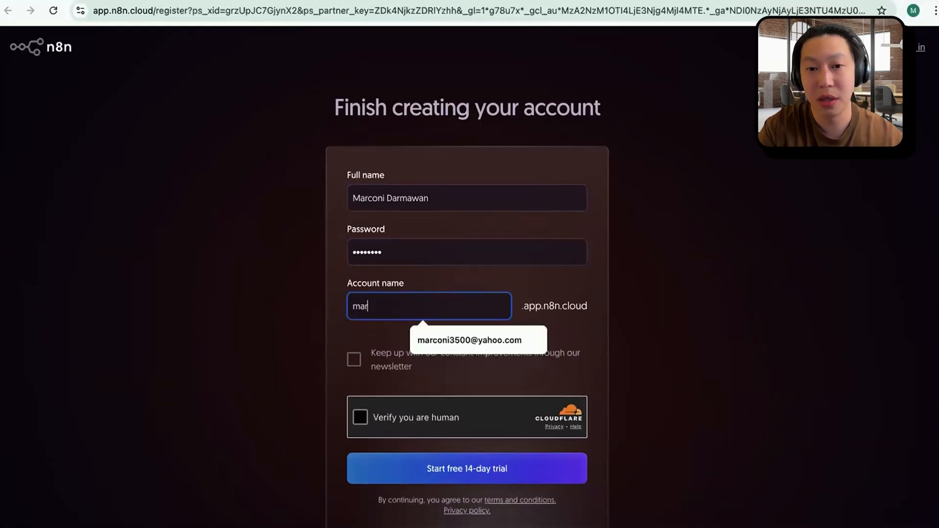
text(conidemo)
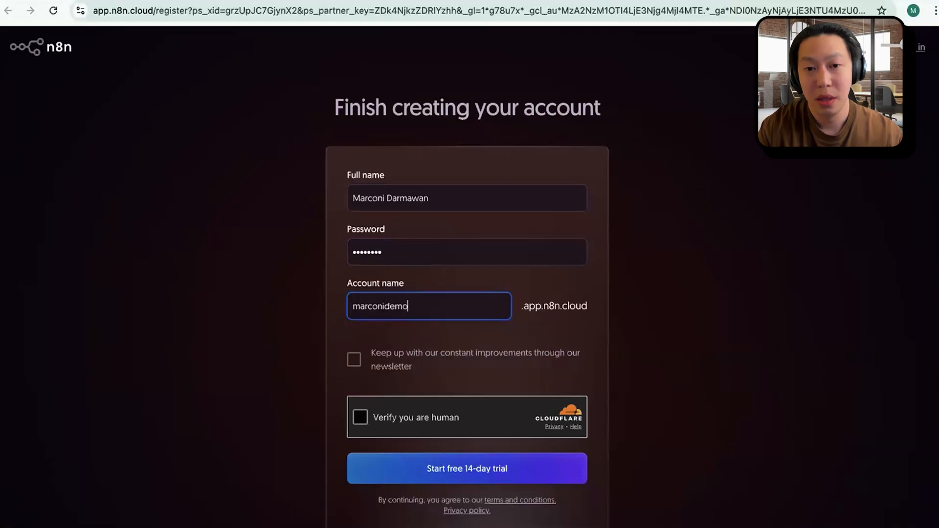
click(550, 312)
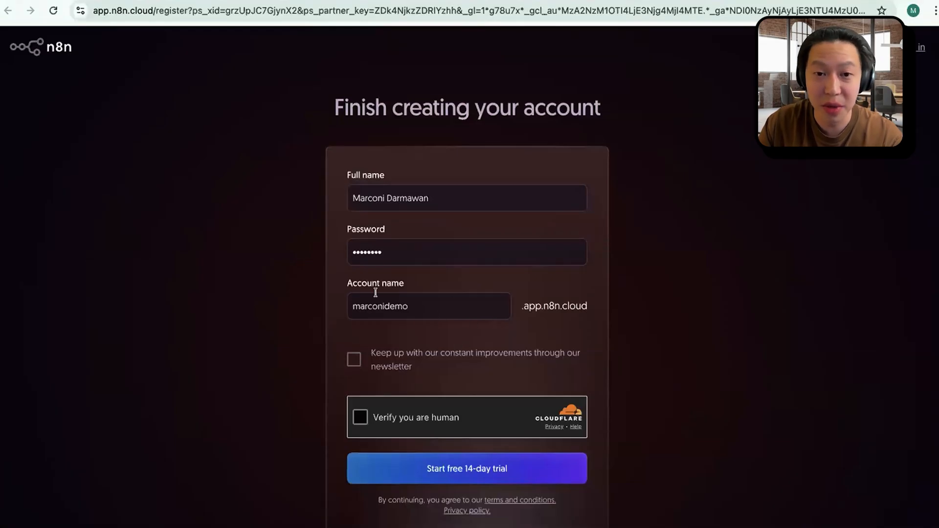
click(360, 416)
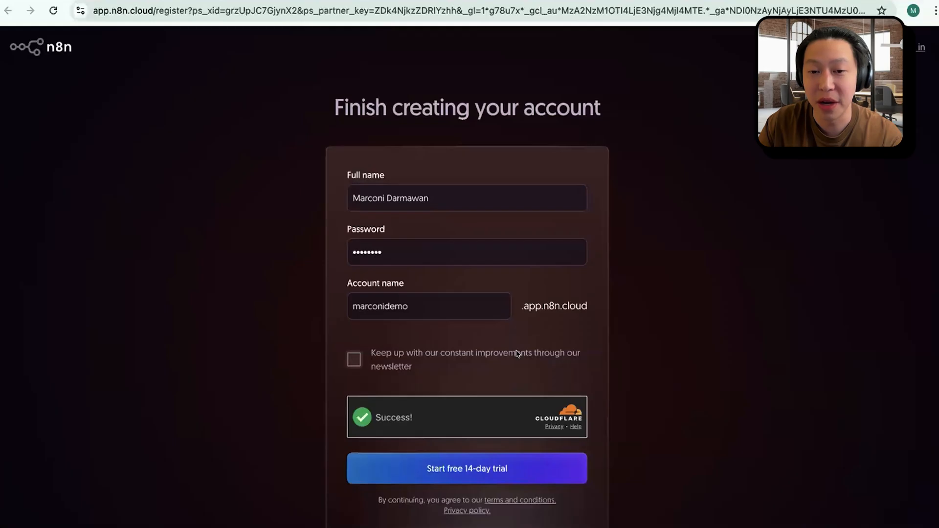
click(488, 469)
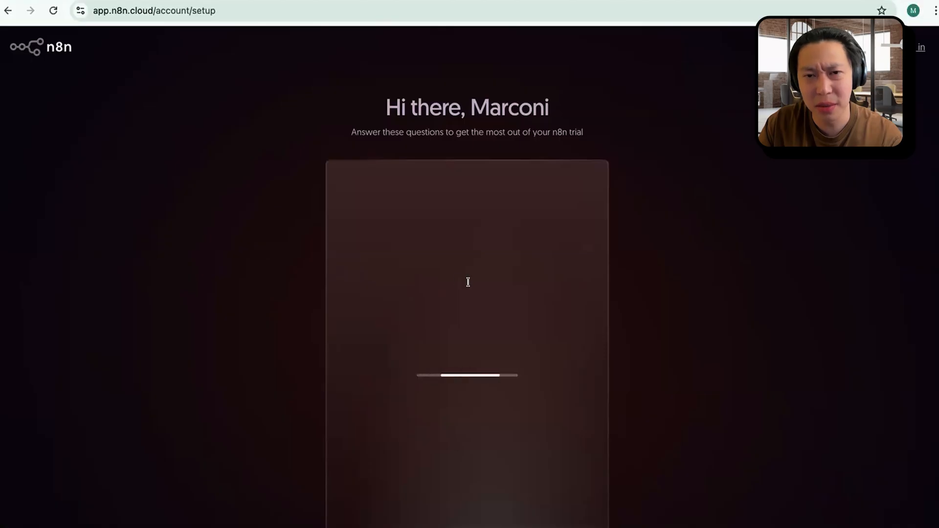
Step: Complete the trial questionnaire, choosing Marketing as the team, Configuring API authentication as the skill and YouTube as the referral source
click(489, 346)
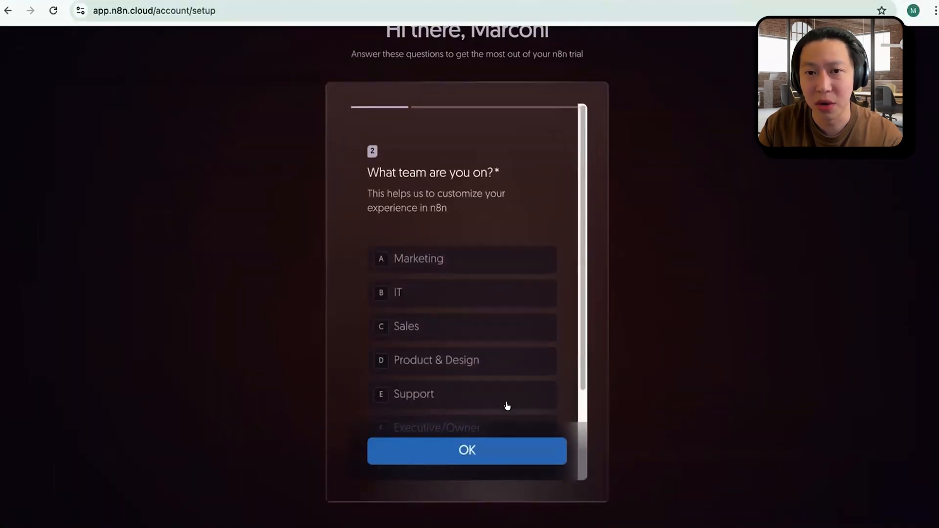
click(499, 257)
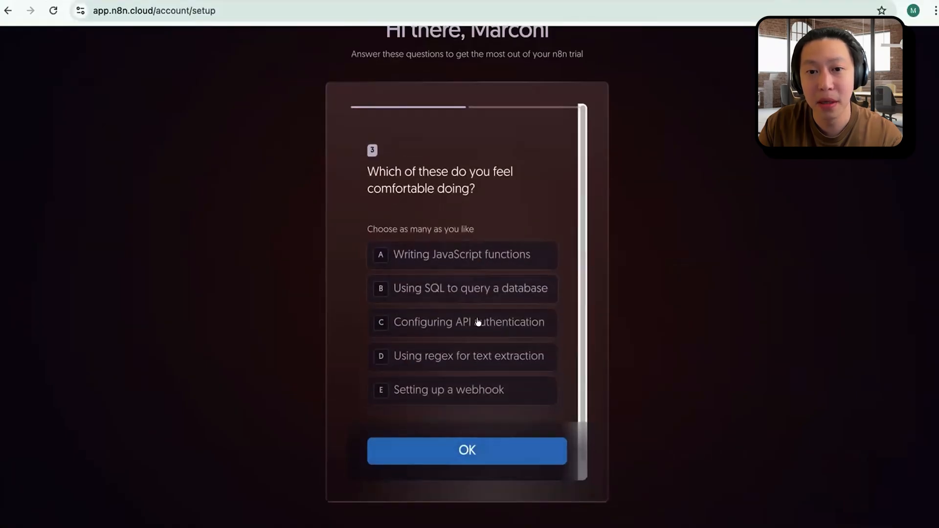
click(499, 325)
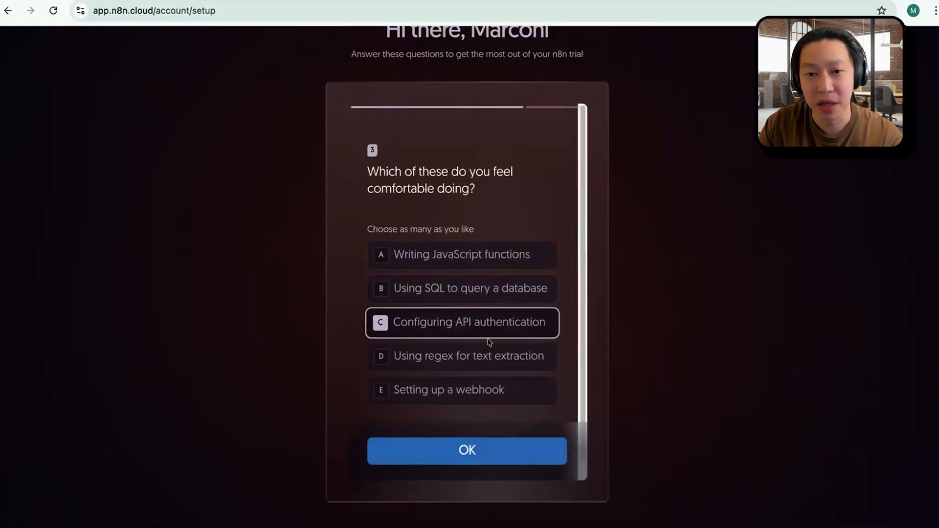
click(507, 456)
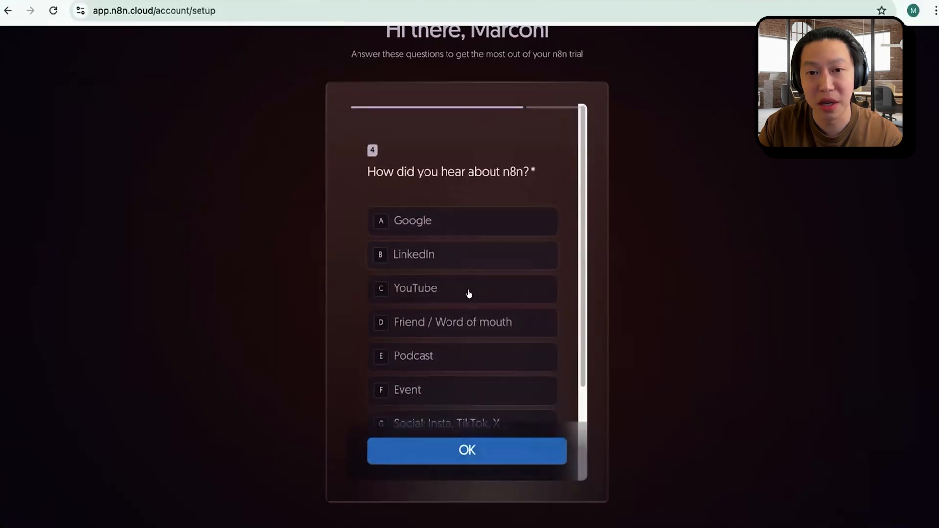
click(469, 293)
click(499, 448)
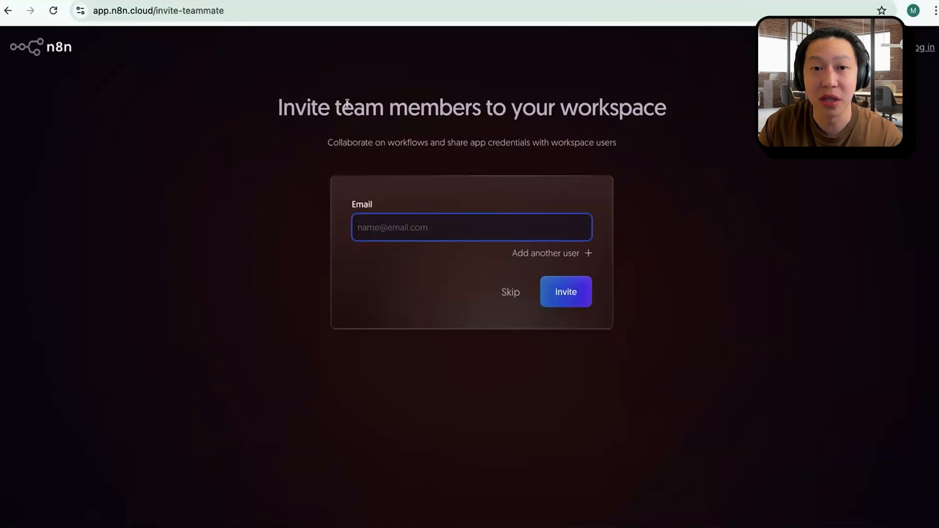
Step: Skip inviting team members and start automating, opening the overview of the new workspace
click(510, 292)
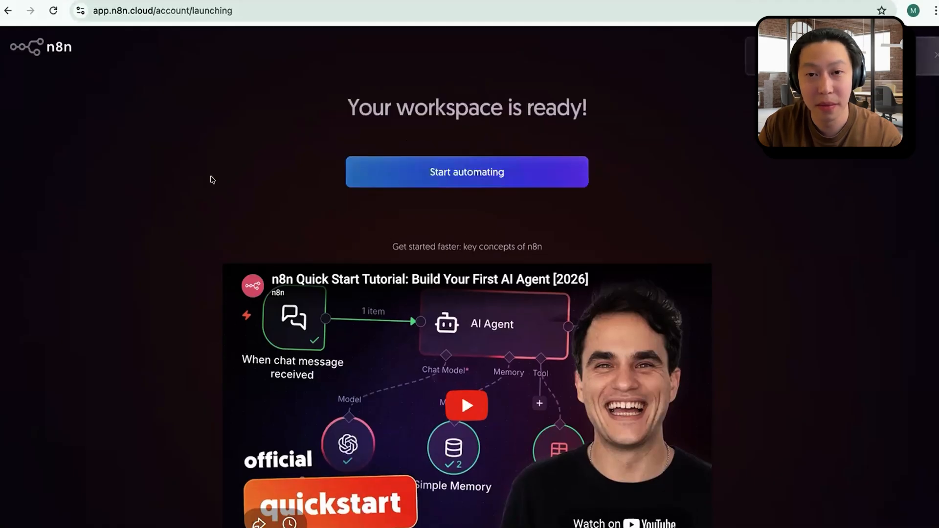
click(504, 176)
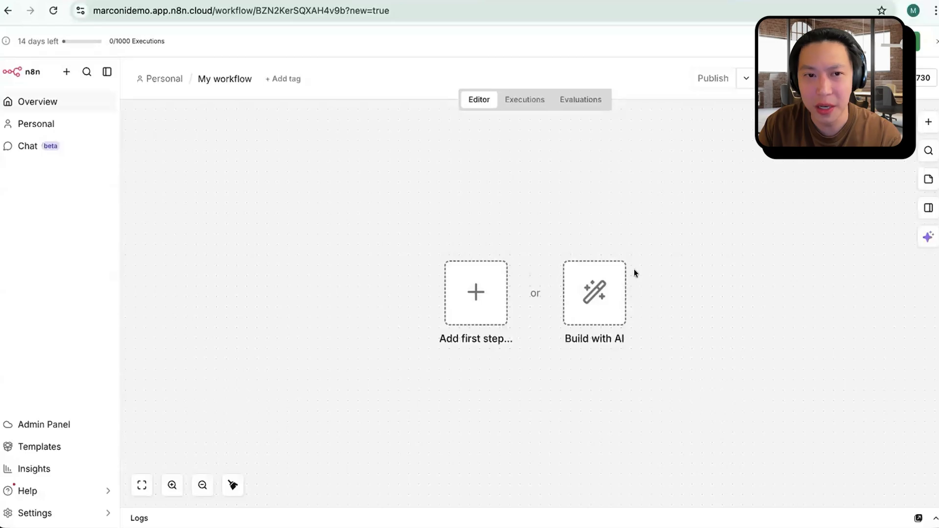
click(54, 100)
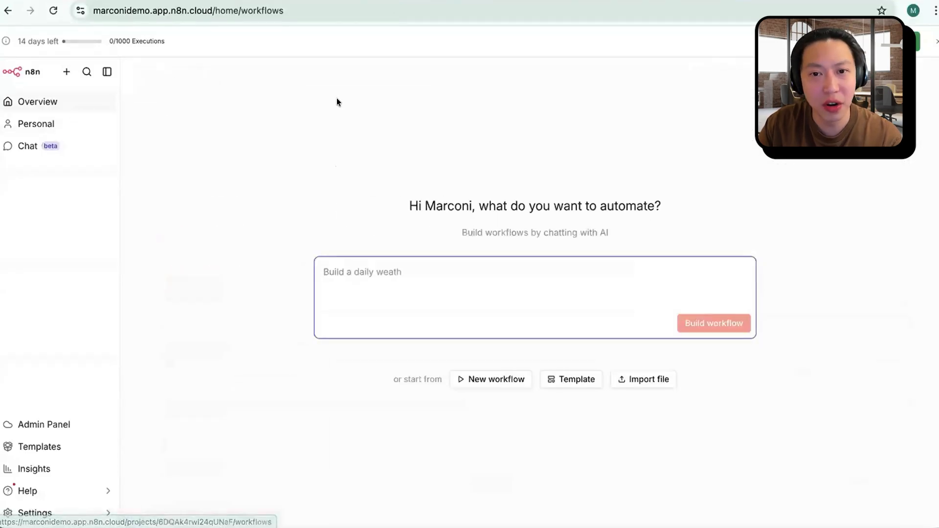
Step: Create a new blank workflow in the Personal space
click(64, 72)
mouse_move(129, 102)
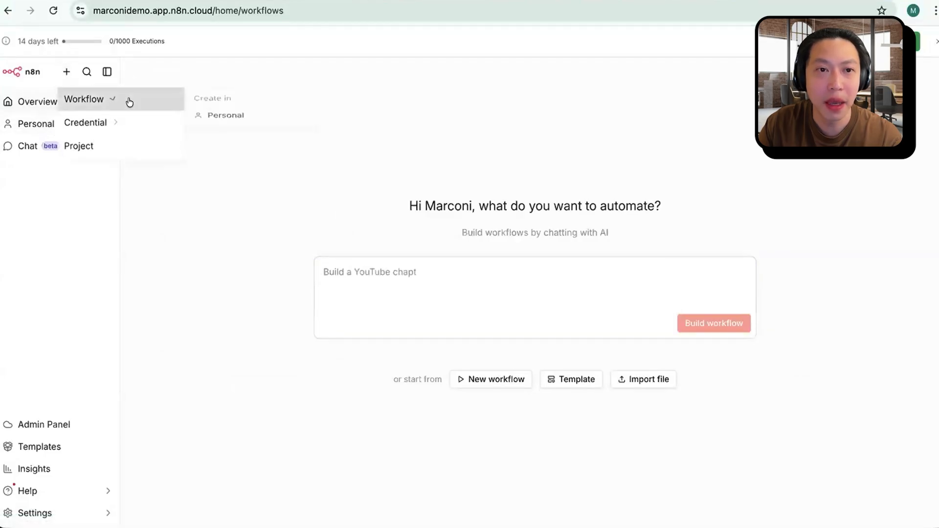
click(244, 128)
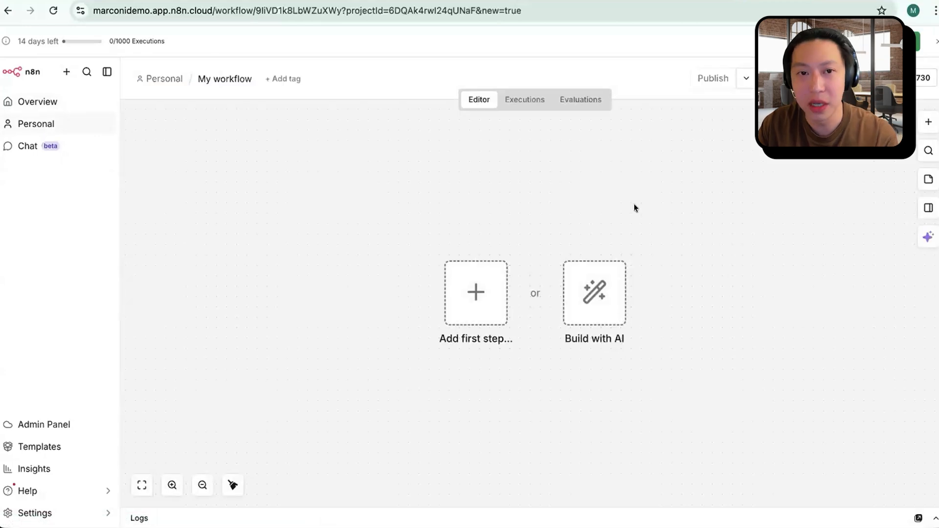
Step: Find the Chat node by searching for "chat" and add its On new Chat event trigger as the workflow's first step
click(469, 294)
click(583, 169)
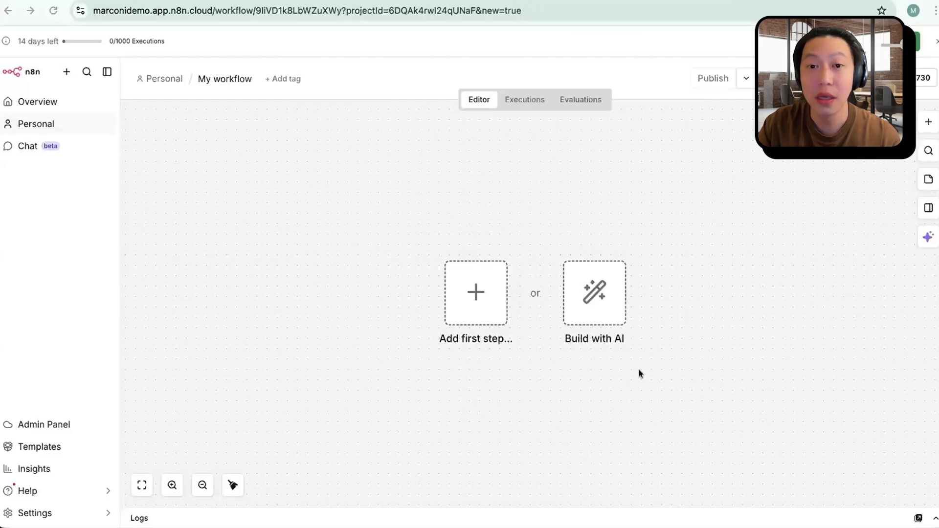
click(473, 293)
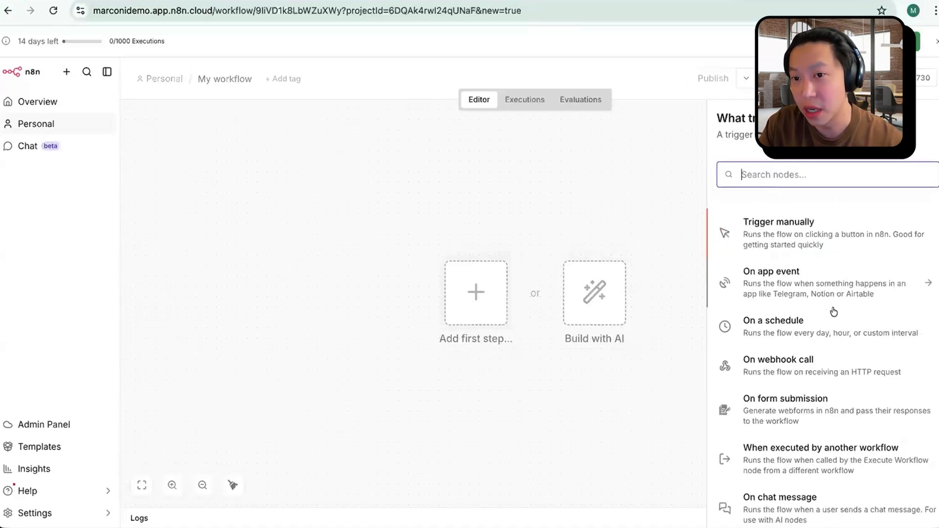
scroll(836, 348, down, 3)
scroll(837, 348, up, 3)
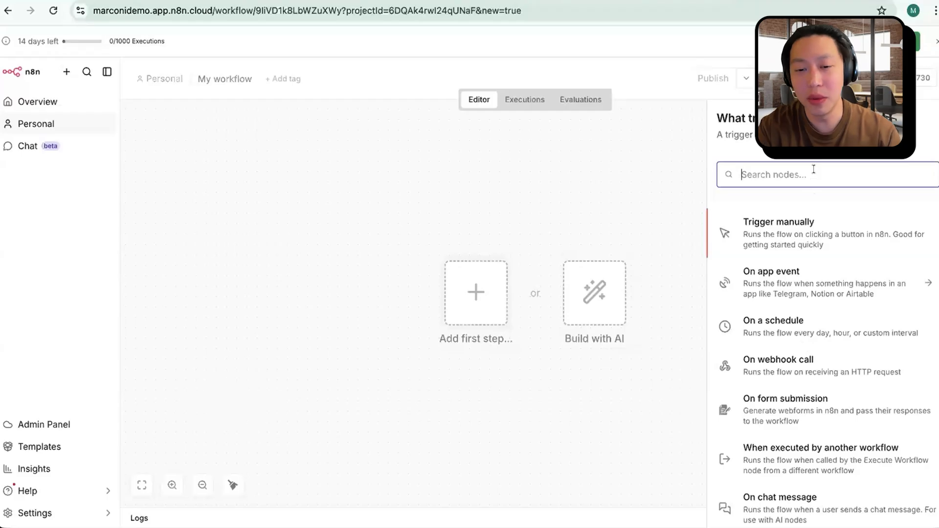
text(chat)
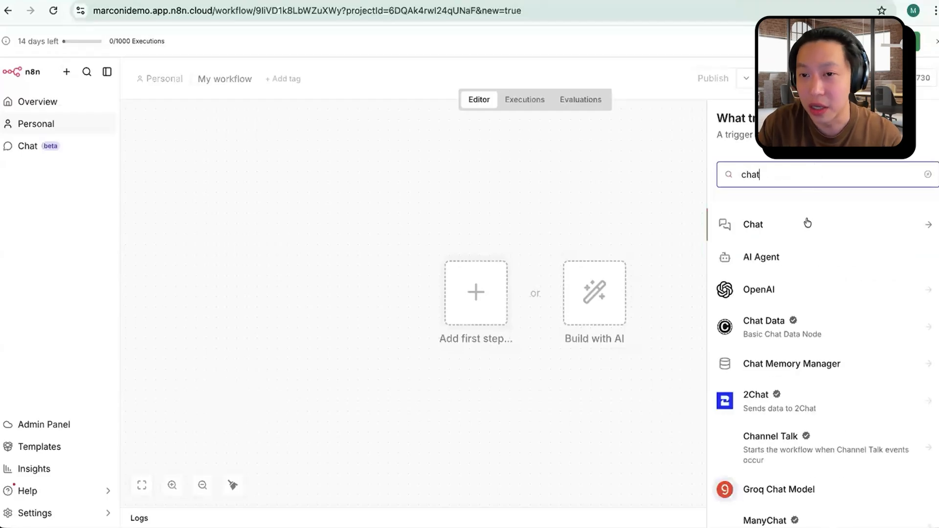
click(782, 230)
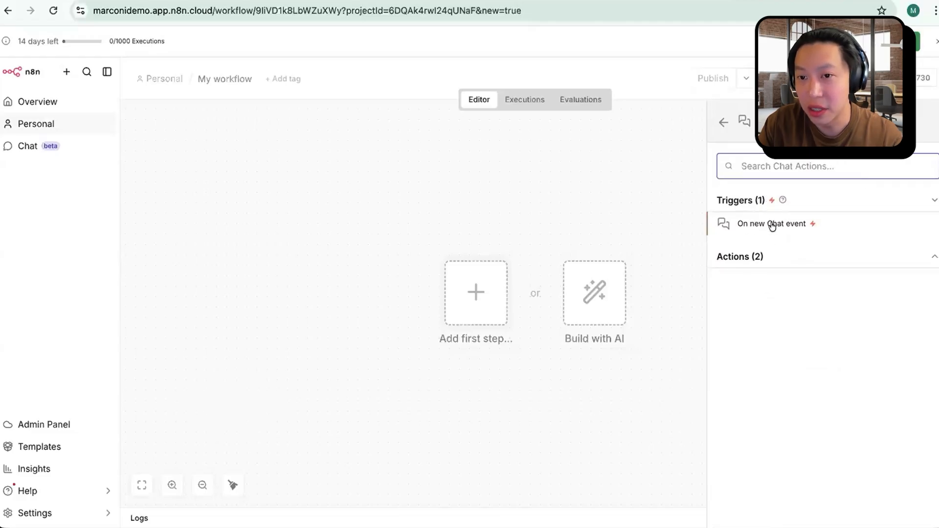
click(771, 225)
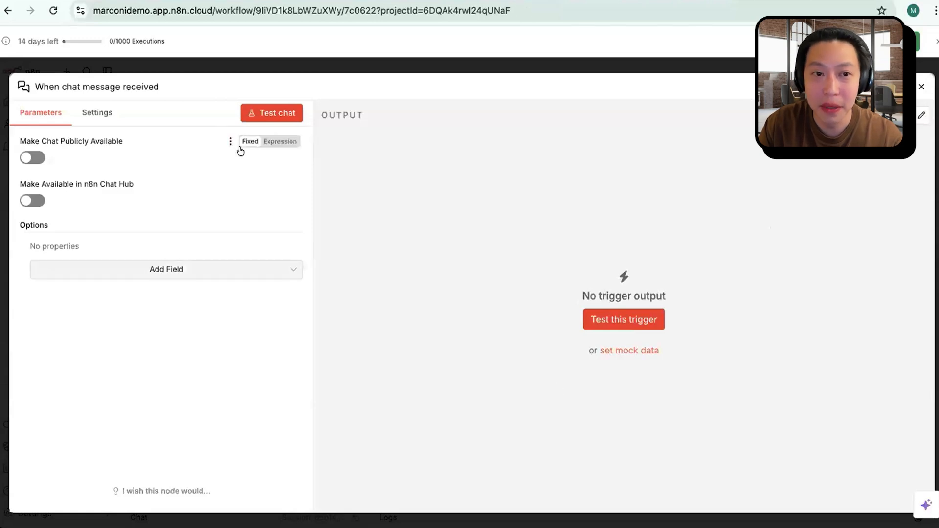
Step: Test the chat trigger by sending the message "hello" in the workflow chat
click(619, 324)
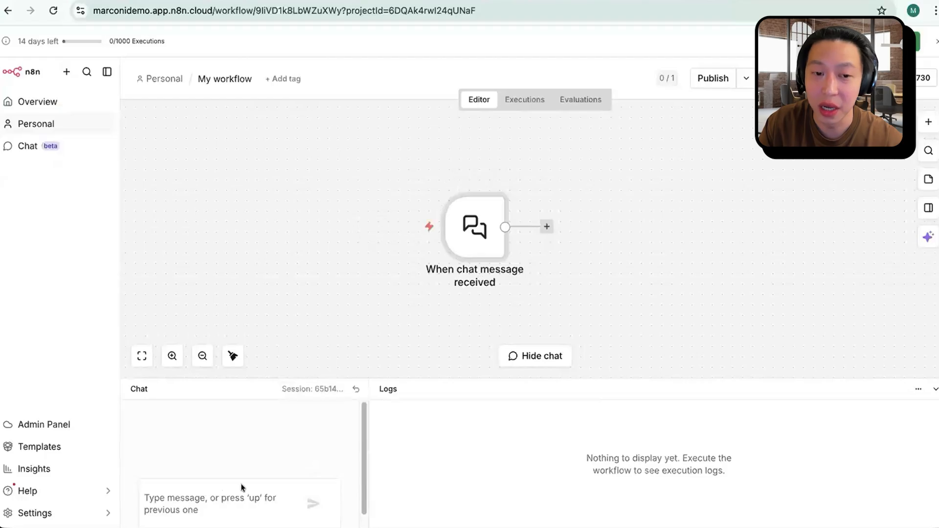
text(hello)
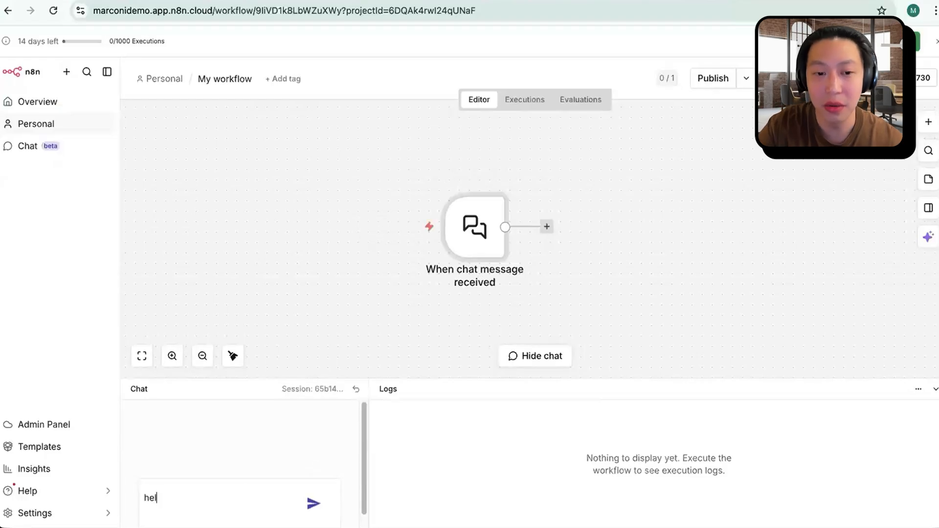
key(Return)
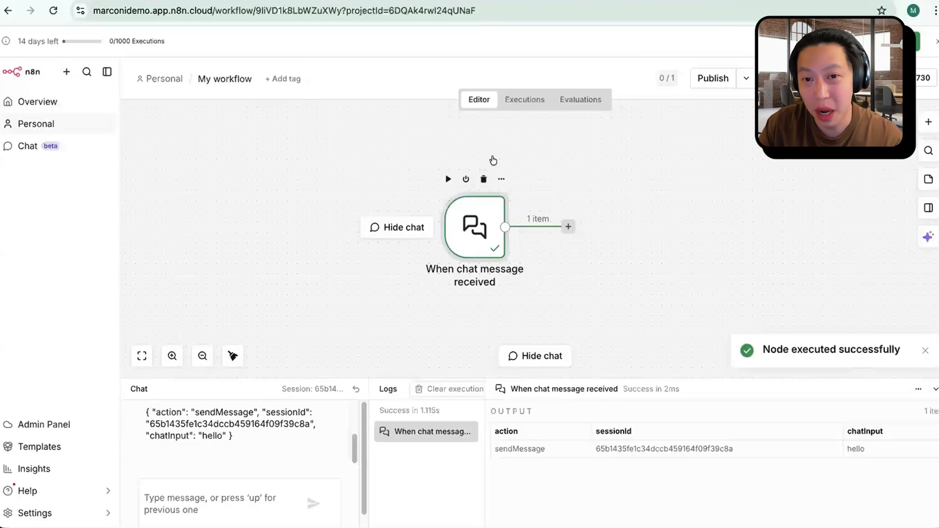
Step: Examine the chat trigger node's output, especially the chatInput value received from the test message
double_click(472, 221)
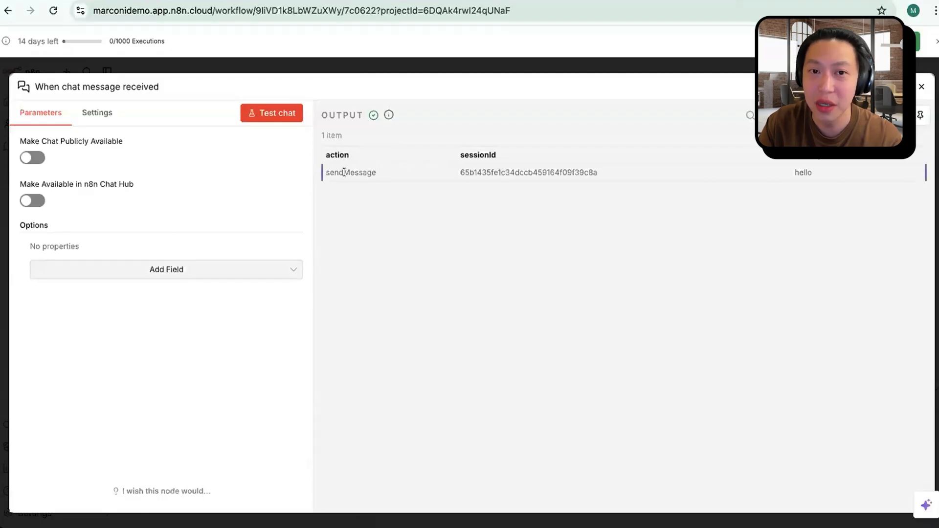
drag(798, 172, 829, 175)
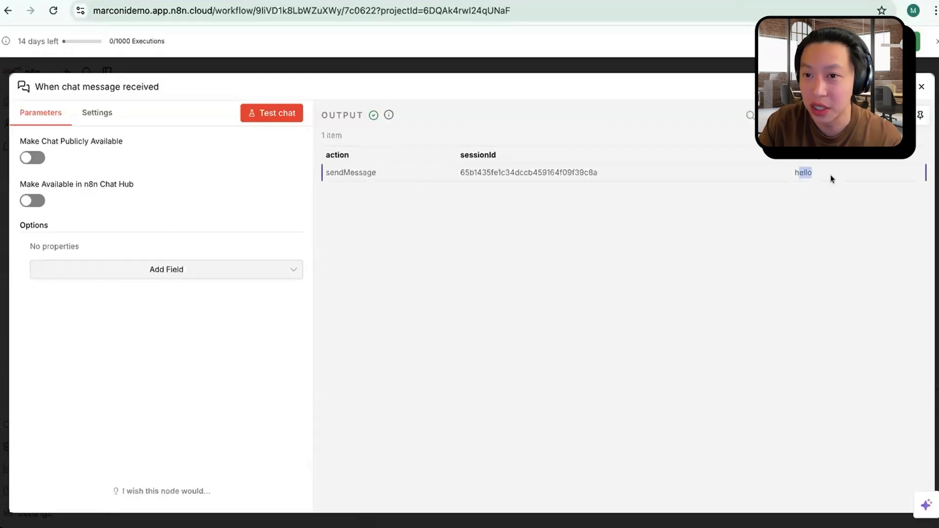
key(Escape)
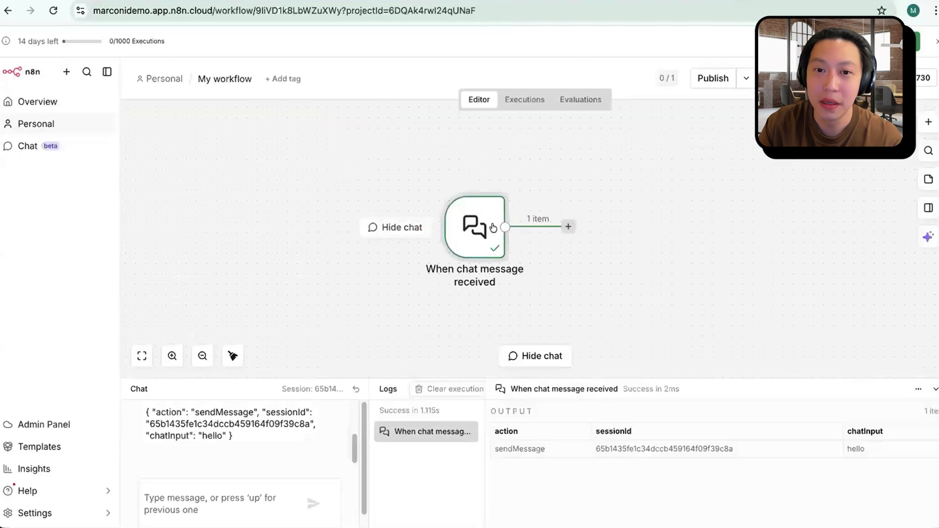
Step: Shift the chat trigger node aside on the canvas and add an AI Agent node connected after it
drag(469, 229, 418, 229)
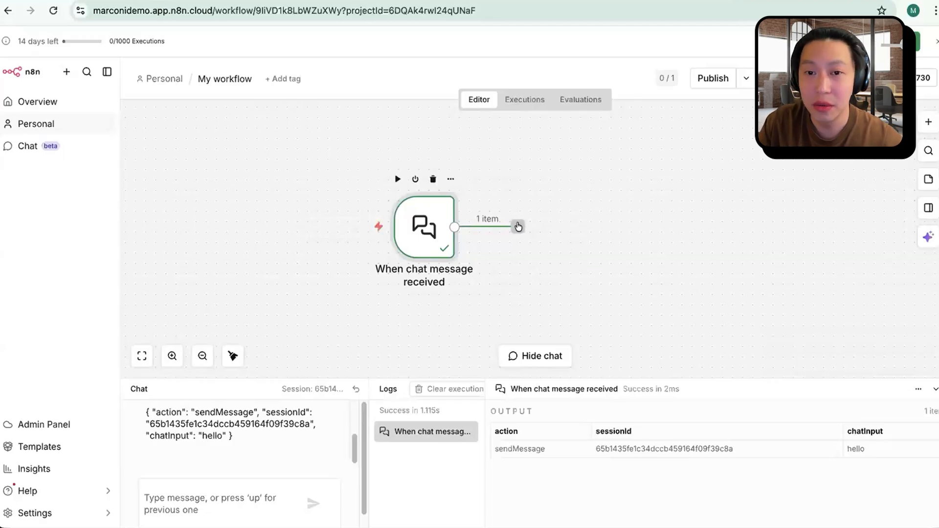
click(517, 226)
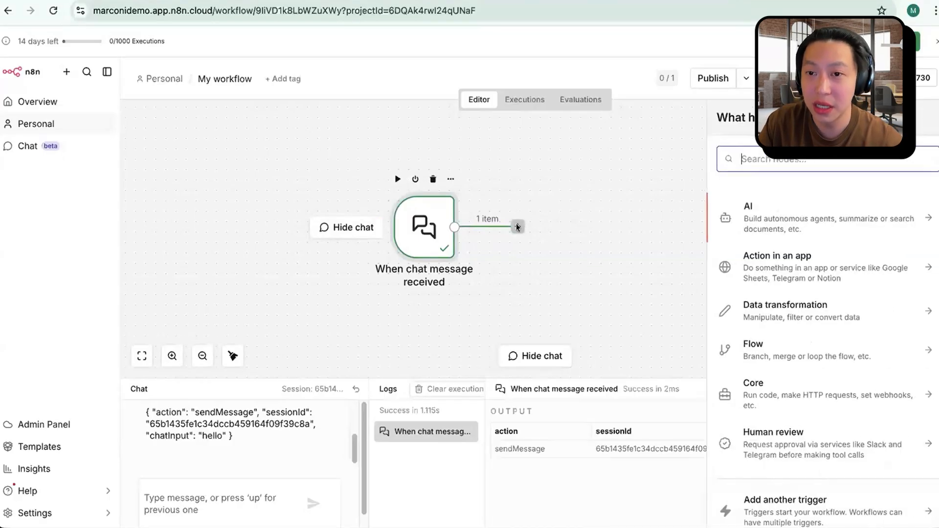
click(822, 216)
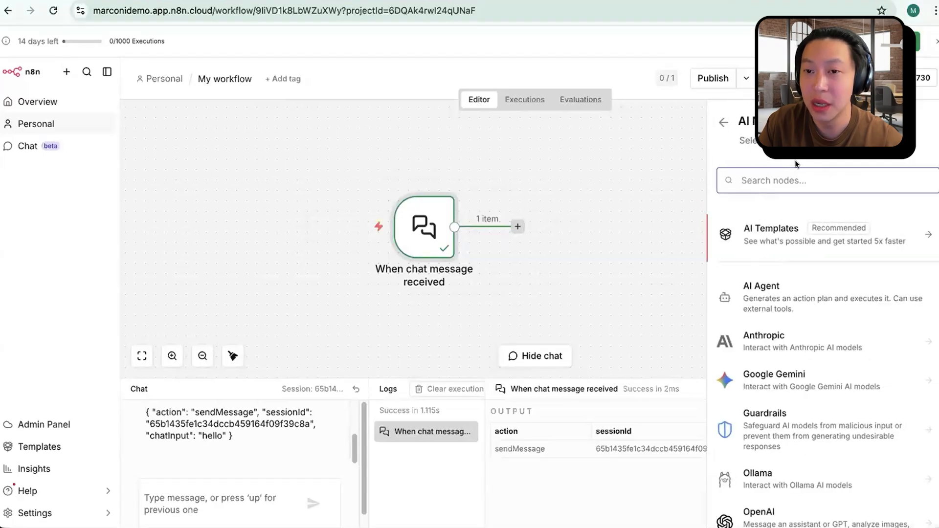
click(785, 300)
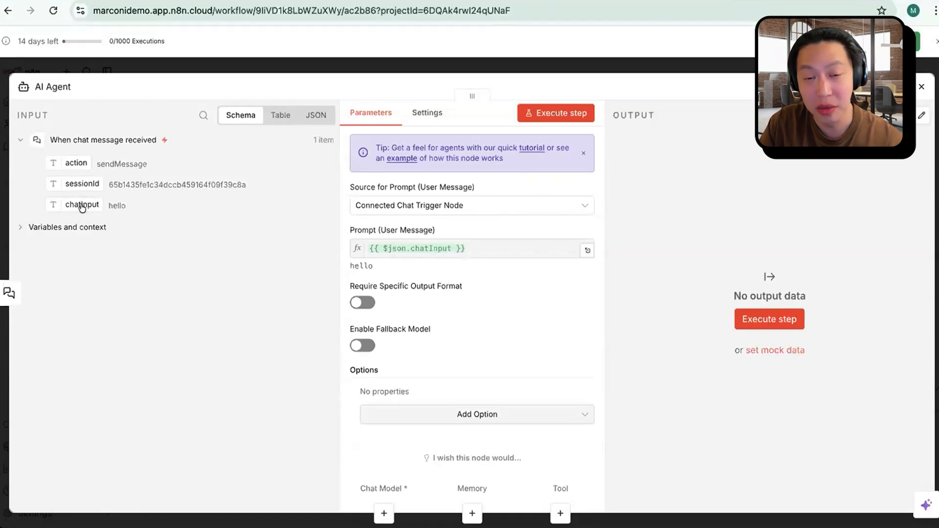
Step: Set the AI Agent's prompt source to Define below and map the trigger's chatInput field into the user message as the expression {{ $json.chatInput }}
click(499, 205)
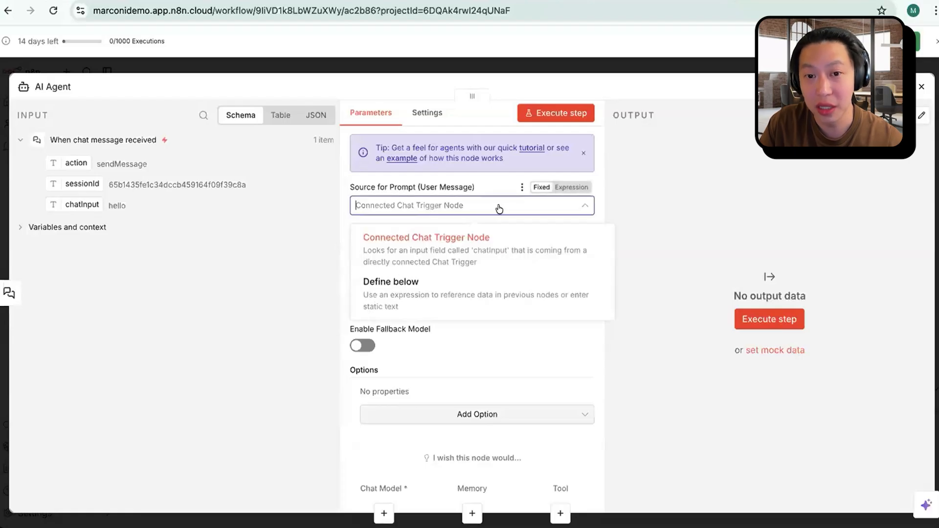
click(478, 295)
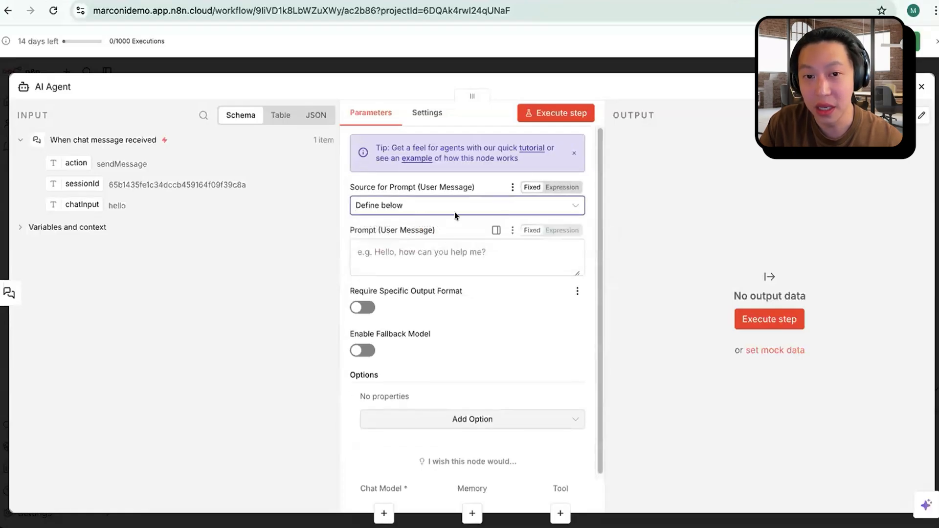
click(468, 252)
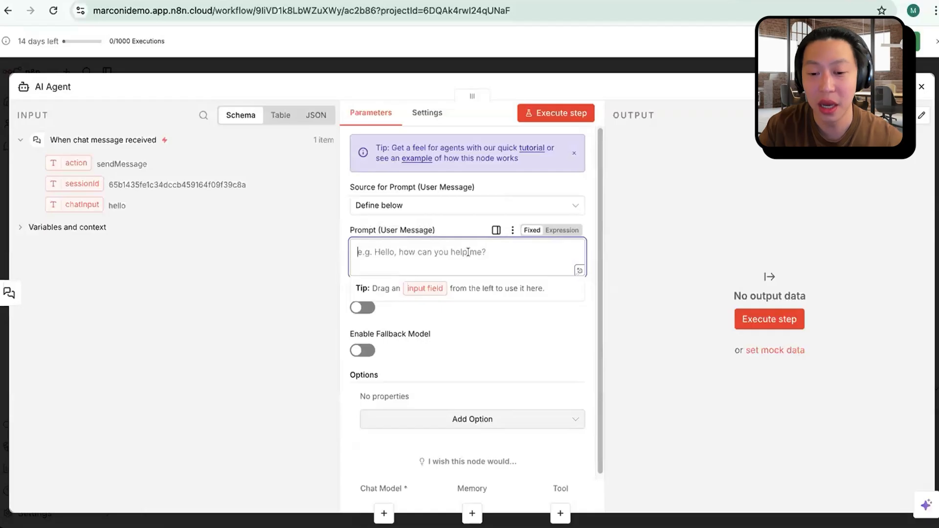
text(he)
key(BackSpace)
key(BackSpace)
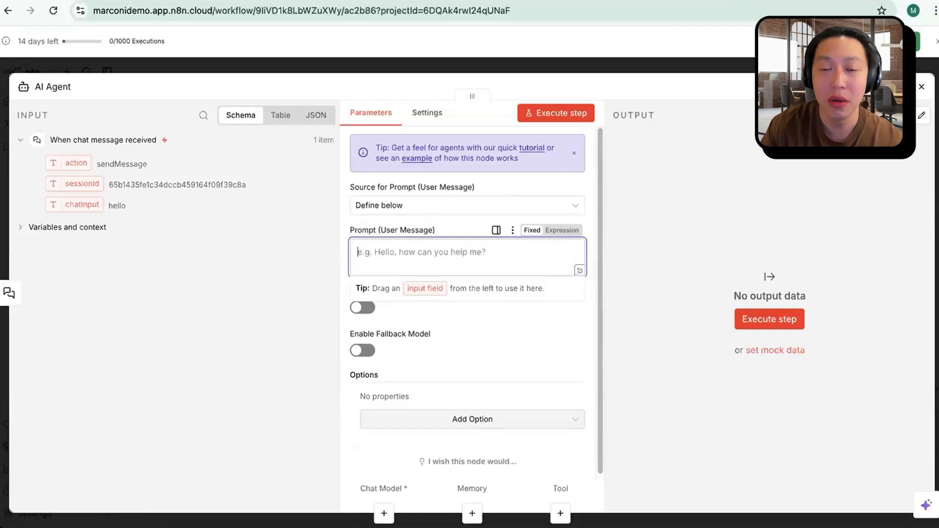
click(567, 230)
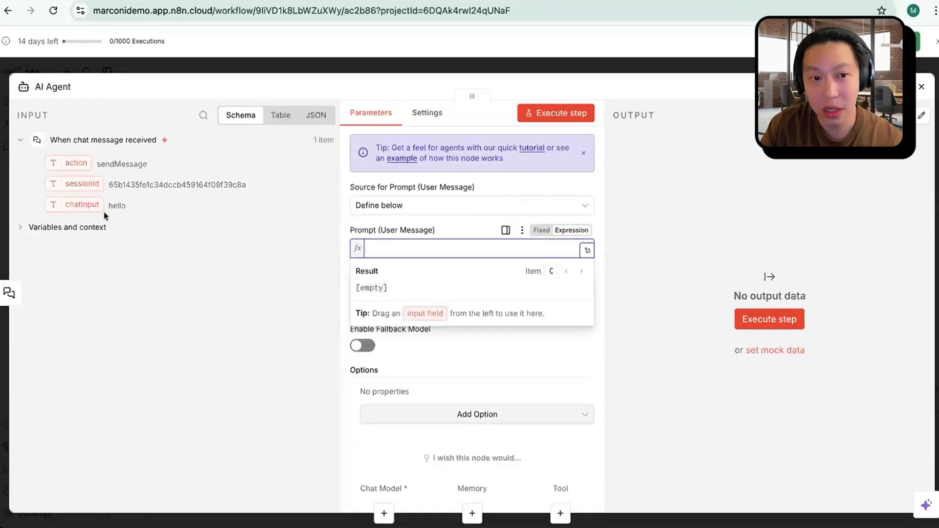
drag(93, 202, 449, 254)
click(526, 348)
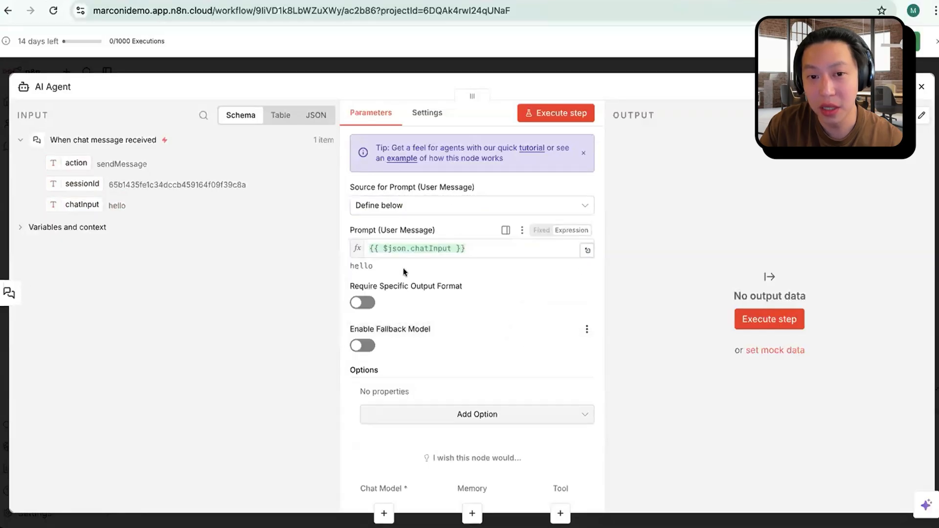
Step: Compare the mapped prompt with the chatInput value and set the AI Agent's prompt source back to Connected Chat Trigger Node
drag(355, 264, 395, 268)
click(106, 206)
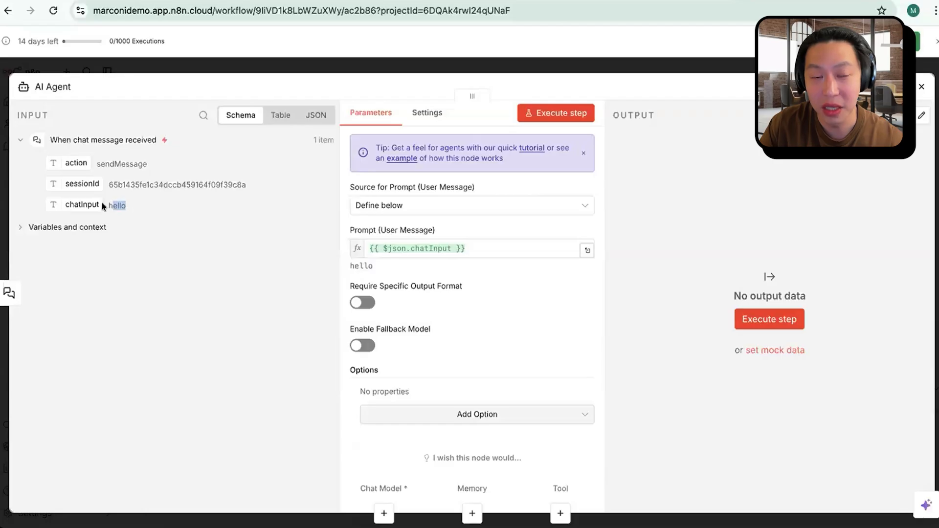
click(491, 248)
key(ctrl+a)
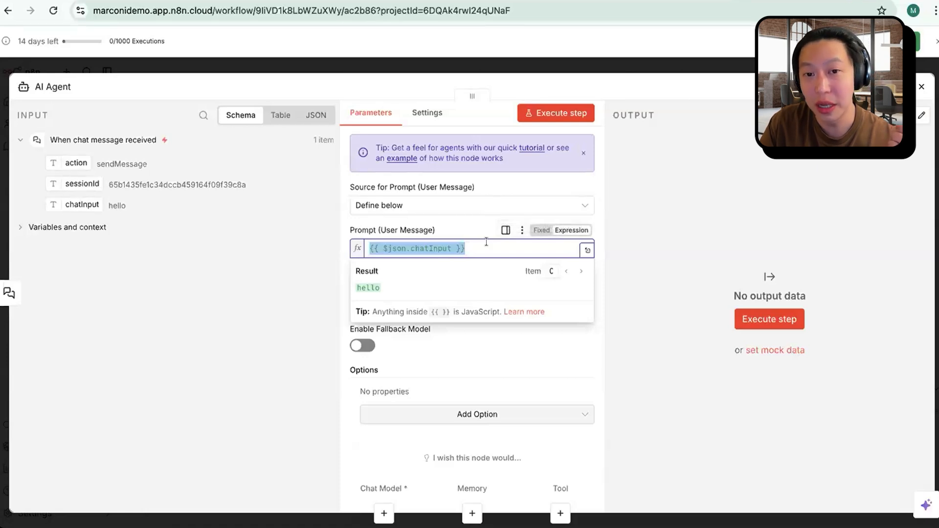
click(504, 207)
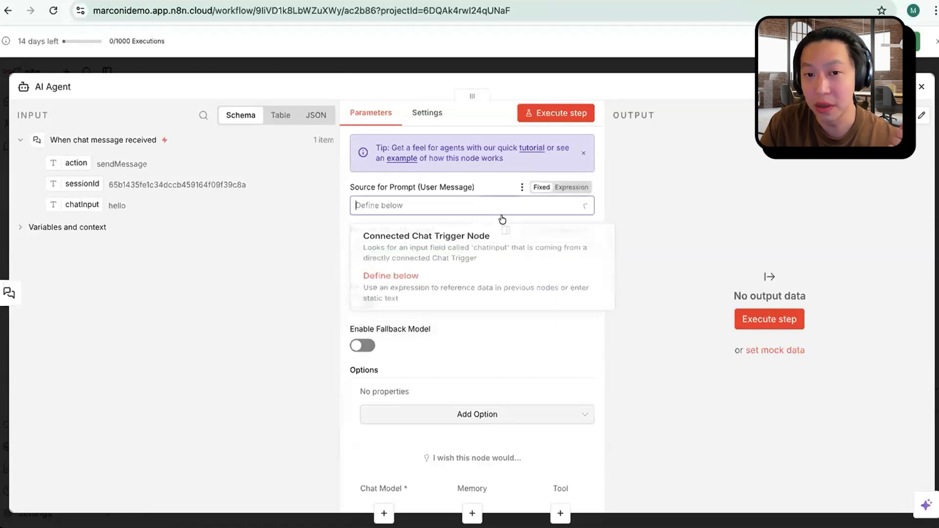
click(453, 248)
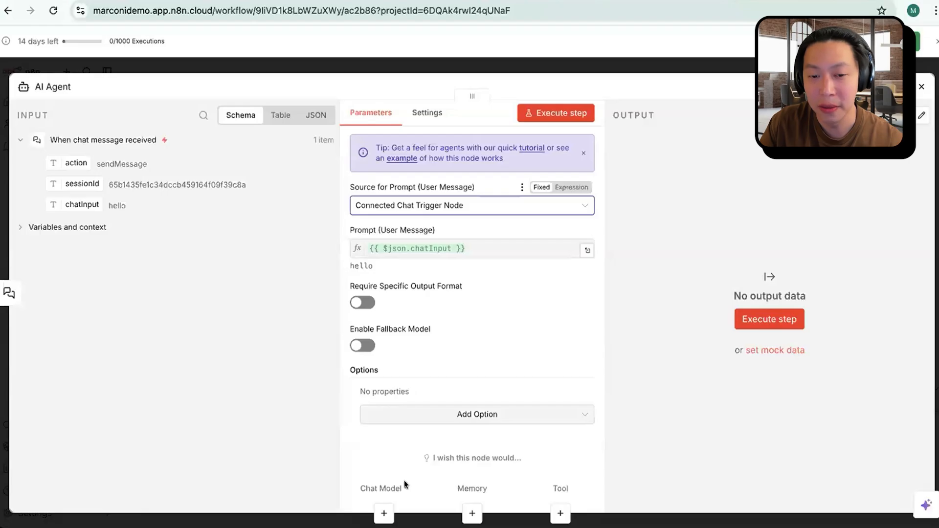
Step: Search the language models for "gemini" and attach the Google Gemini Chat Model to the AI Agent as its chat model
click(383, 513)
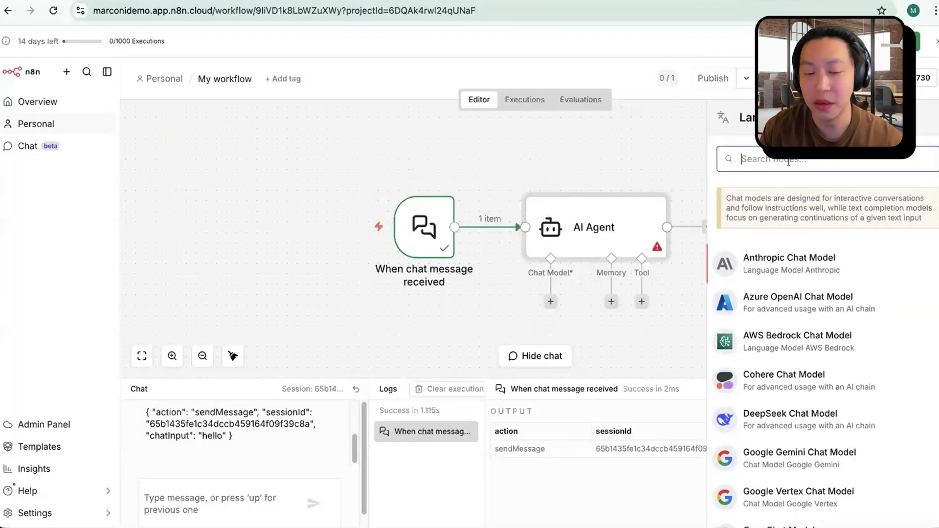
text(gemini)
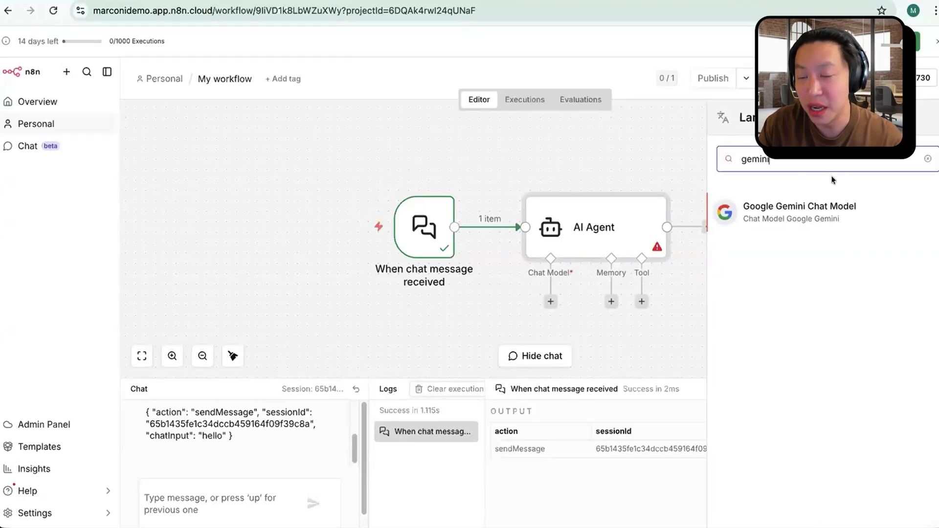
click(788, 211)
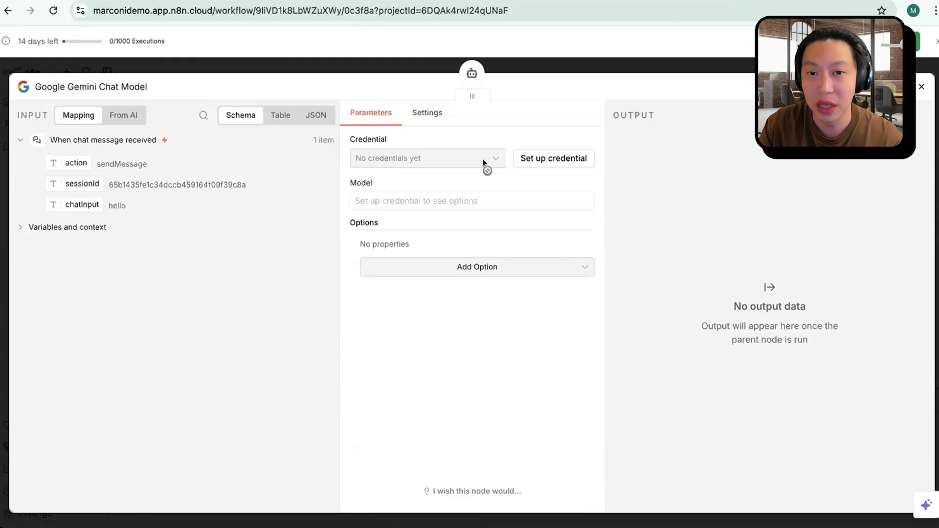
Step: Open the credential setup for the Google Gemini Chat Model and review the host, API key and allowed domains fields
click(546, 159)
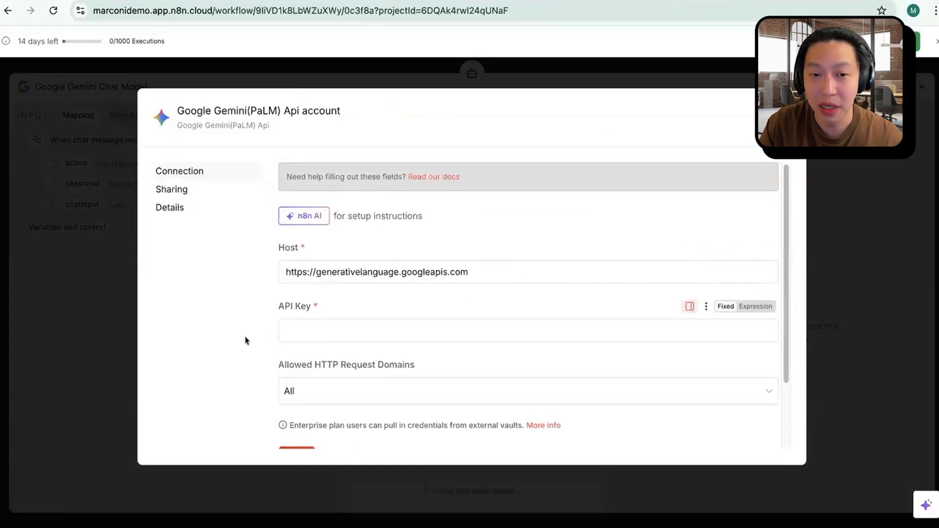
scroll(417, 373, down, 3)
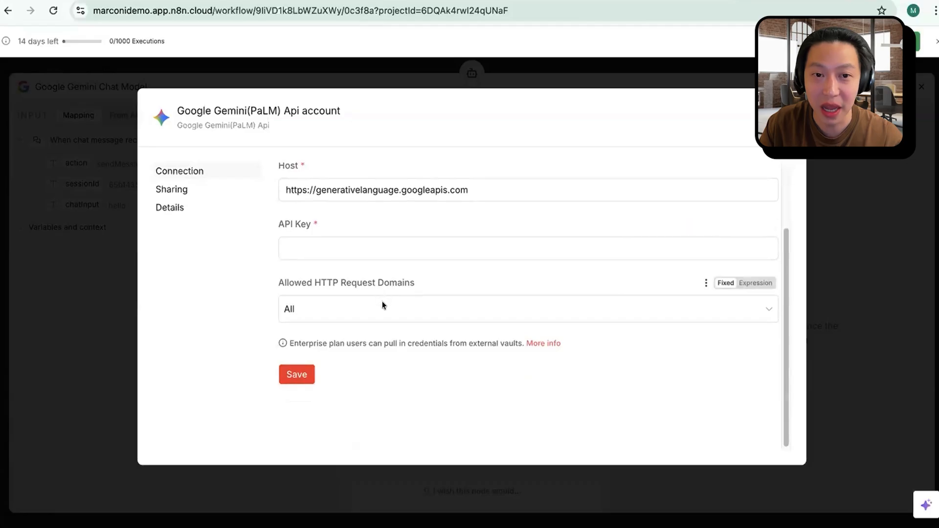
scroll(383, 305, up, 1)
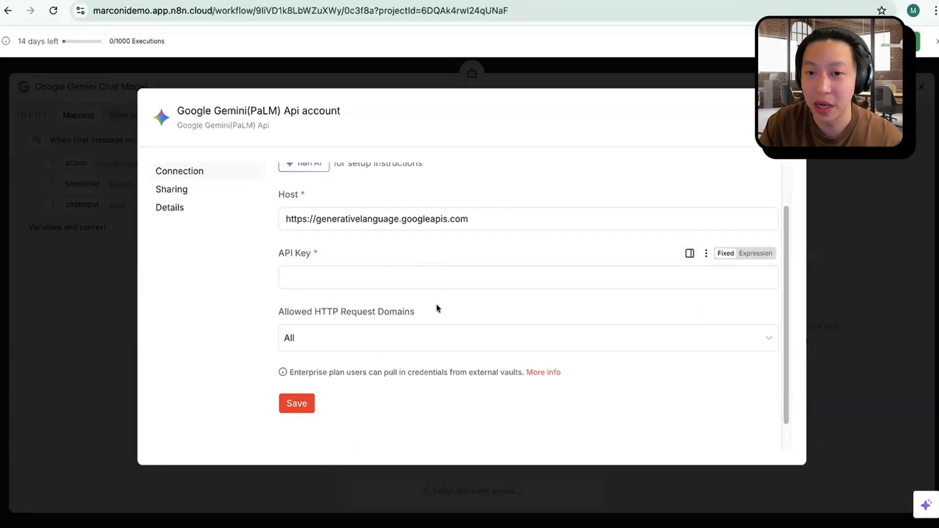
scroll(438, 313, up, 1)
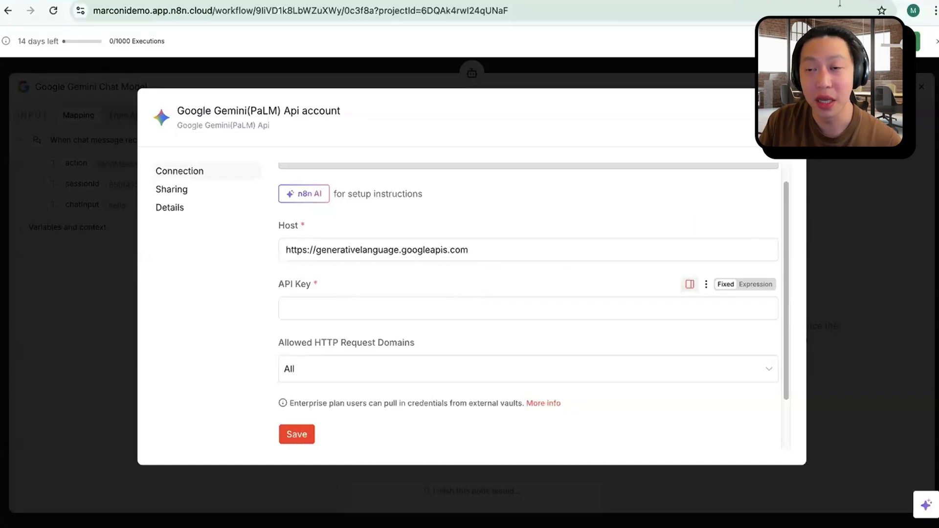
Step: Search the web for "google ai studio" in a new browser tab and open the Google AI Studio site
key(ctrl+t)
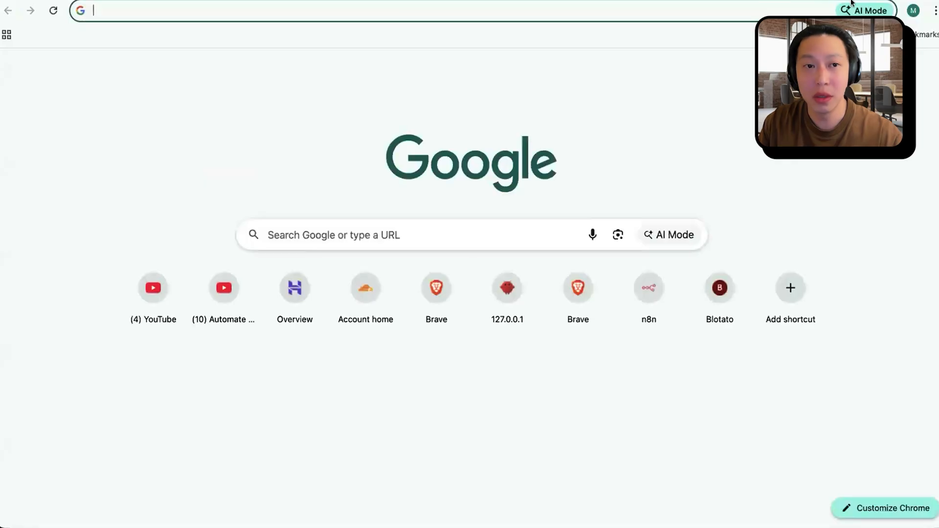
text(ai)
key(BackSpace)
key(BackSpace)
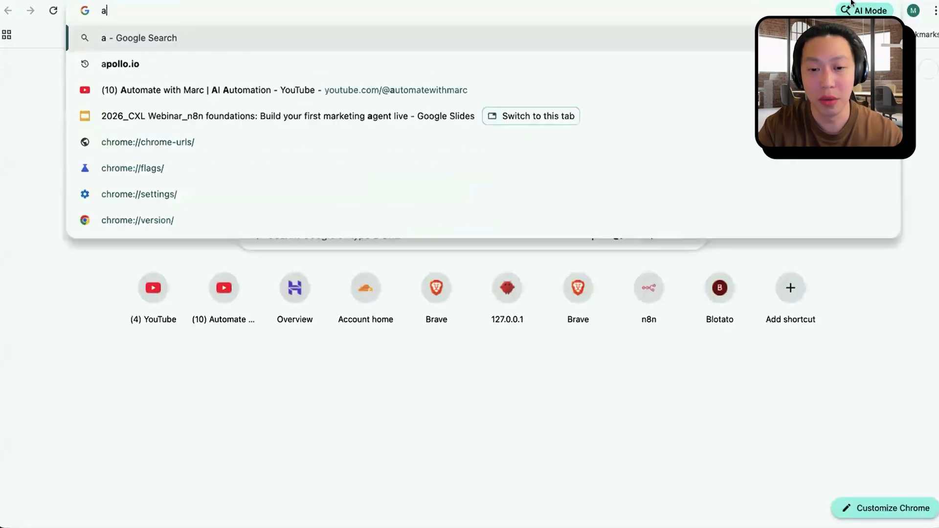
text(a)
key(BackSpace)
text(go)
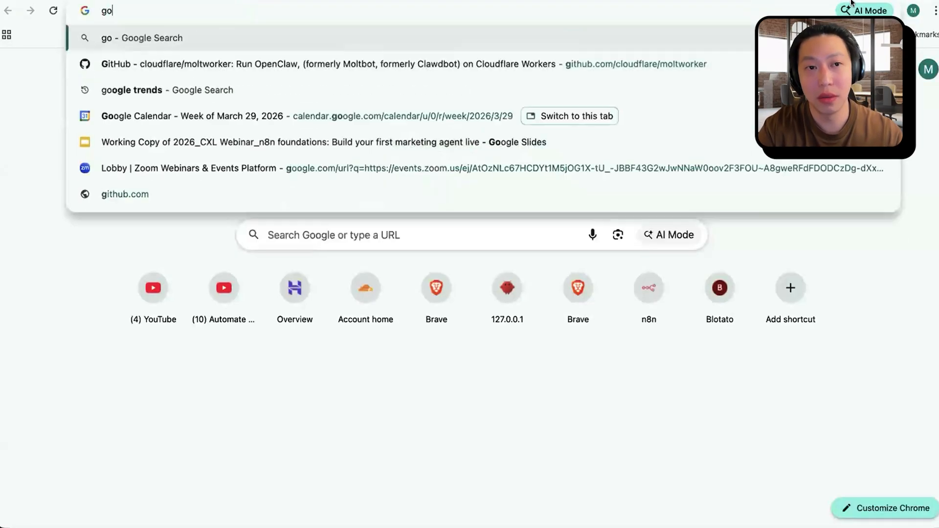
text(ogle ai stu)
key(Return)
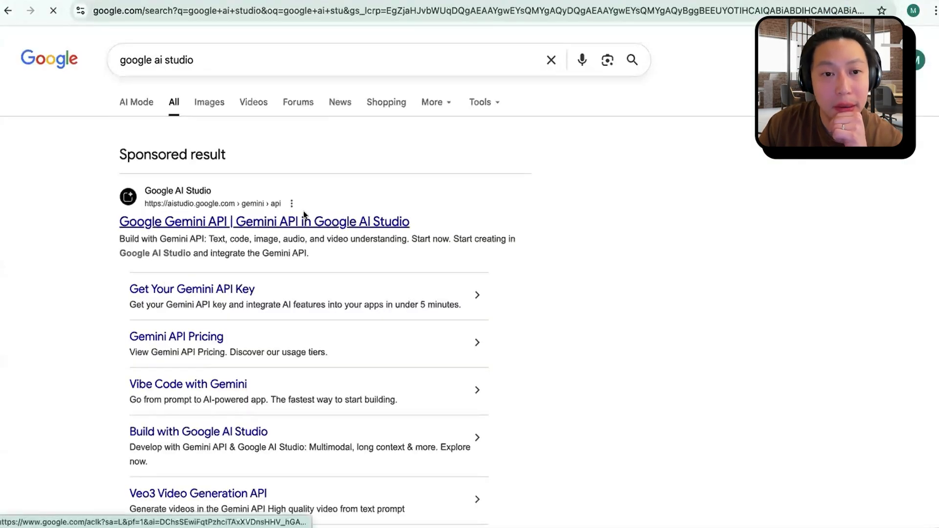
click(304, 218)
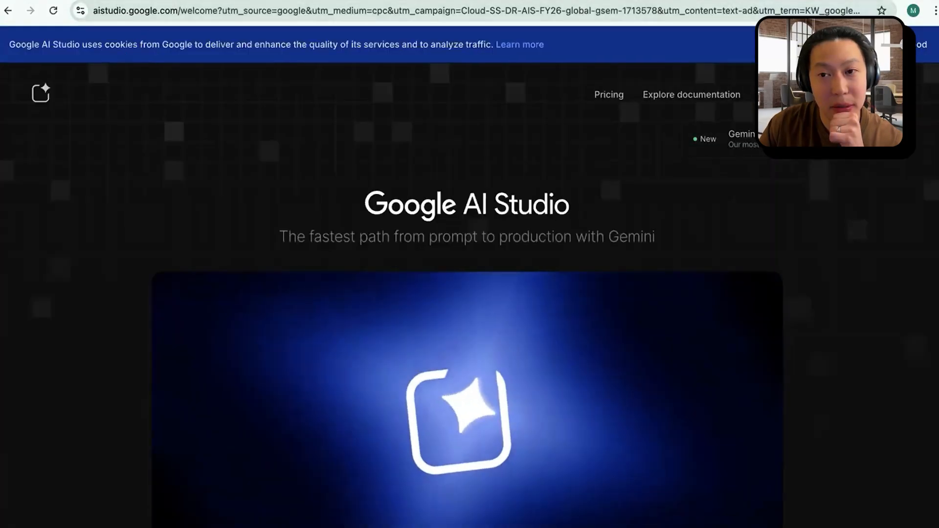
Step: Enter Google AI Studio, dismiss the spend cap notice, and find the API keys page starting from the Playground
click(863, 94)
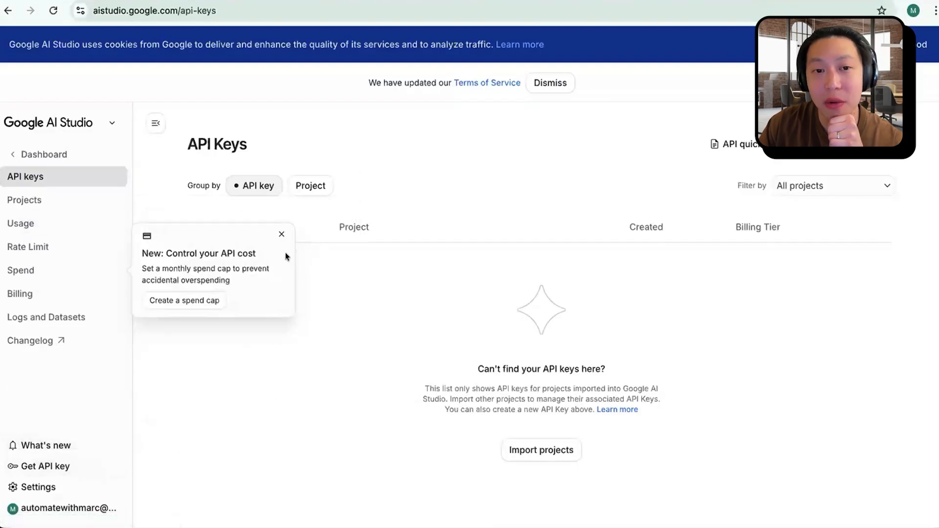
click(281, 234)
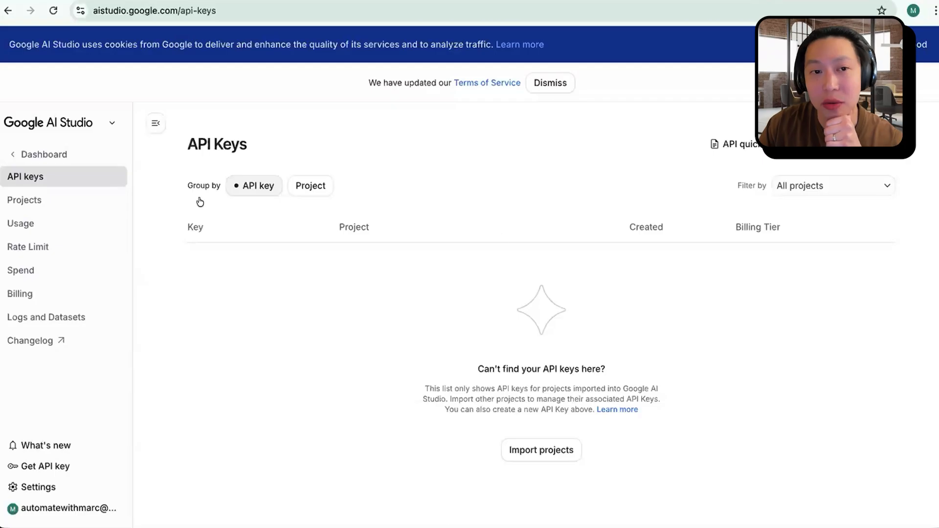
click(17, 151)
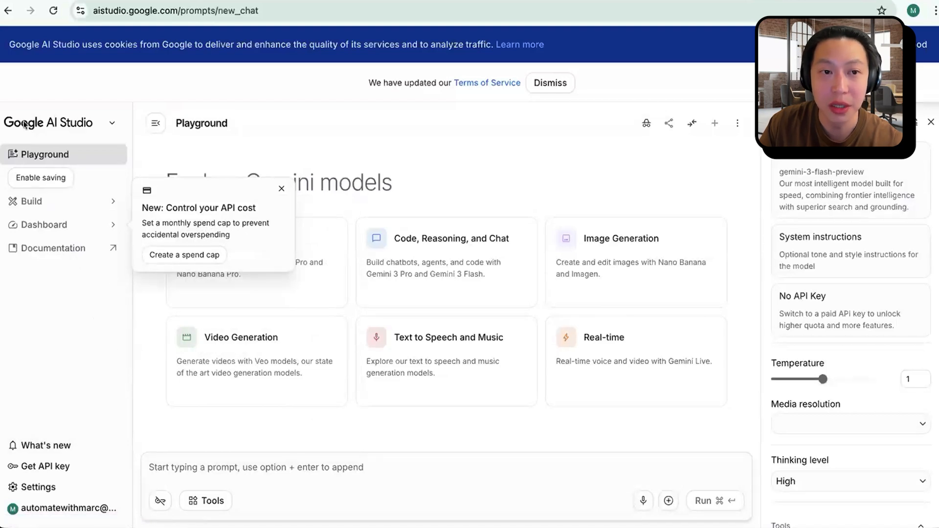
click(59, 467)
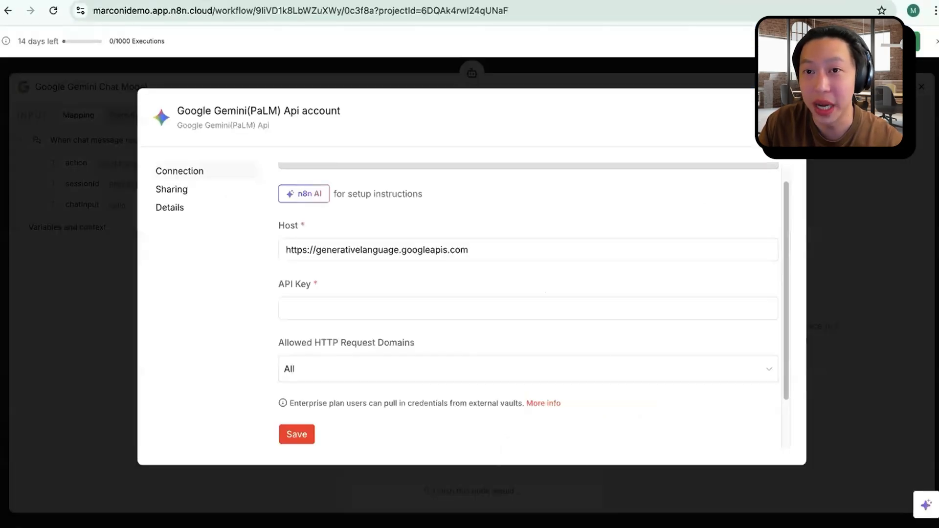
Step: Return to the n8n workflow, close the Gemini credential form without saving, and leave the chat model's settings
click(708, 70)
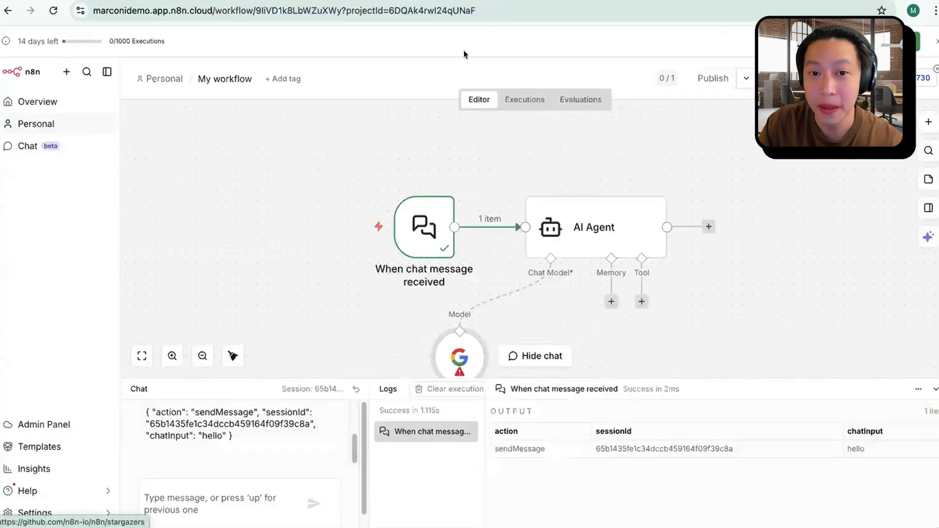
click(920, 86)
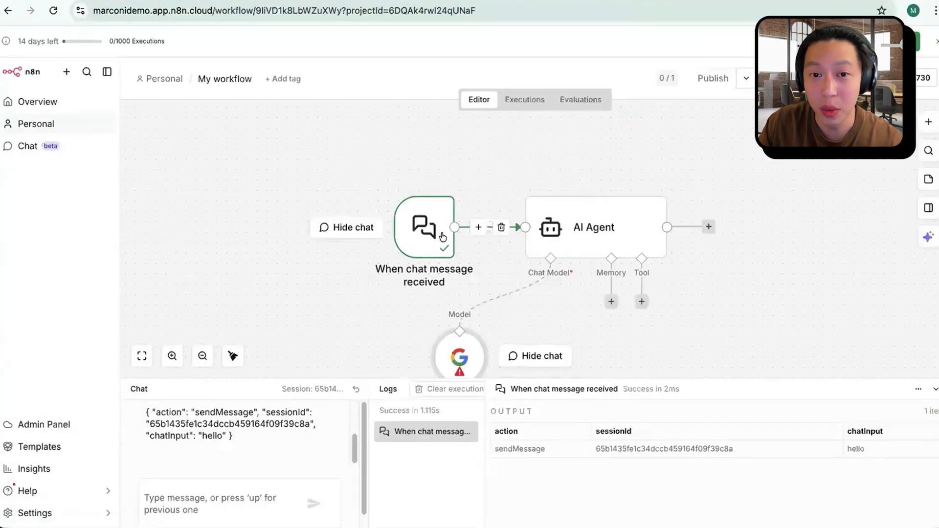
Step: Move the chat trigger node slightly farther away from the AI Agent node on the canvas
drag(428, 226, 407, 226)
scroll(522, 291, up, 2)
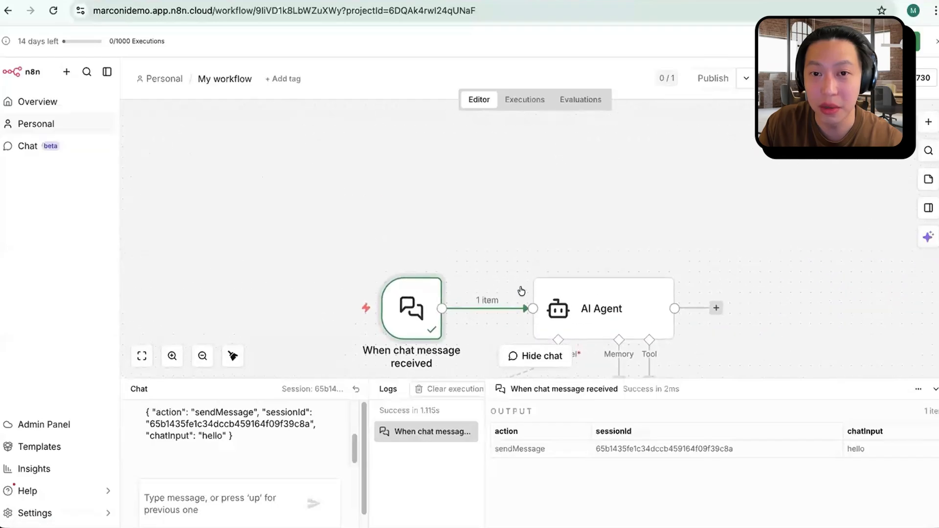
scroll(522, 290, up, 1)
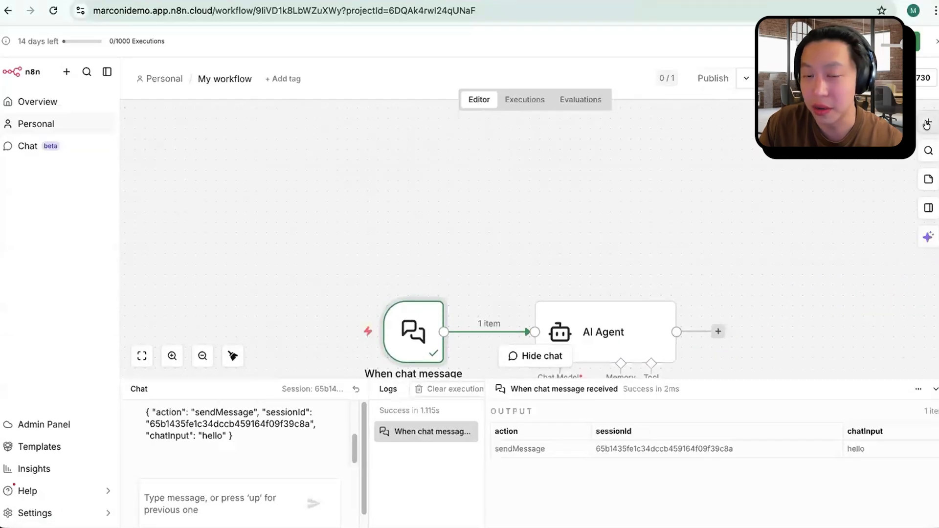
scroll(548, 188, down, 2)
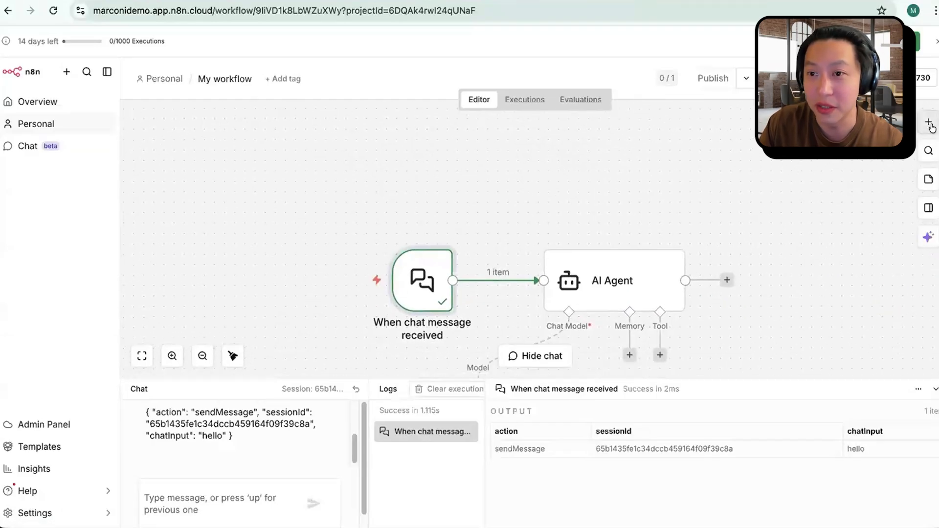
Step: Review the settings of the chat trigger node and the AI Agent node, closing each again
mouse_move(421, 282)
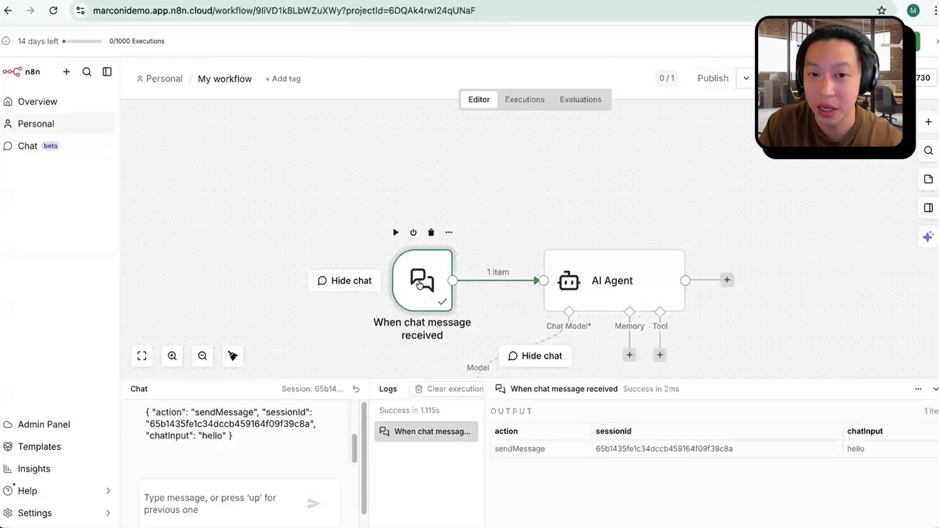
double_click(419, 283)
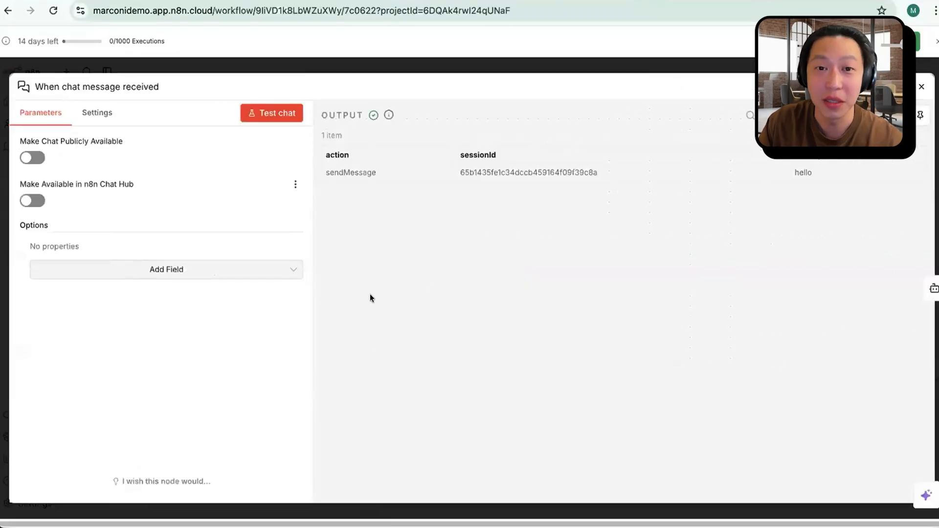
click(695, 71)
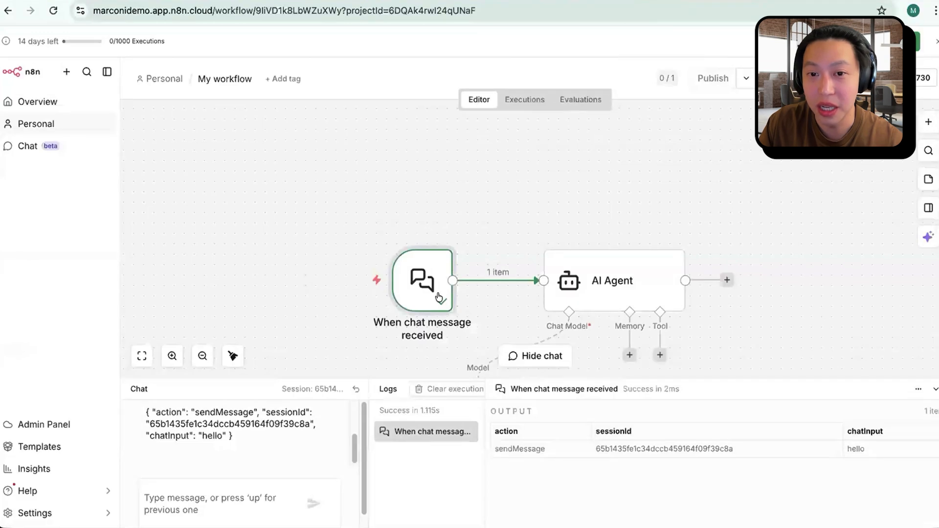
double_click(622, 291)
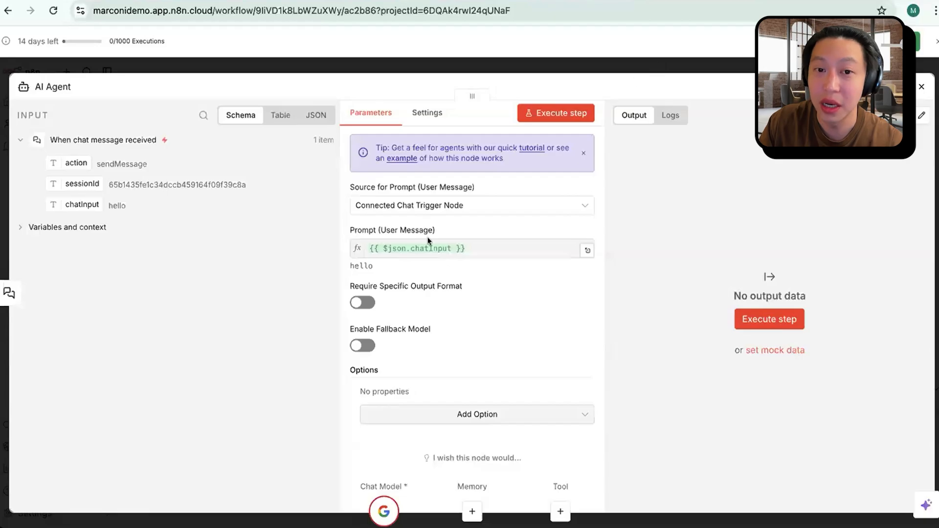
click(667, 66)
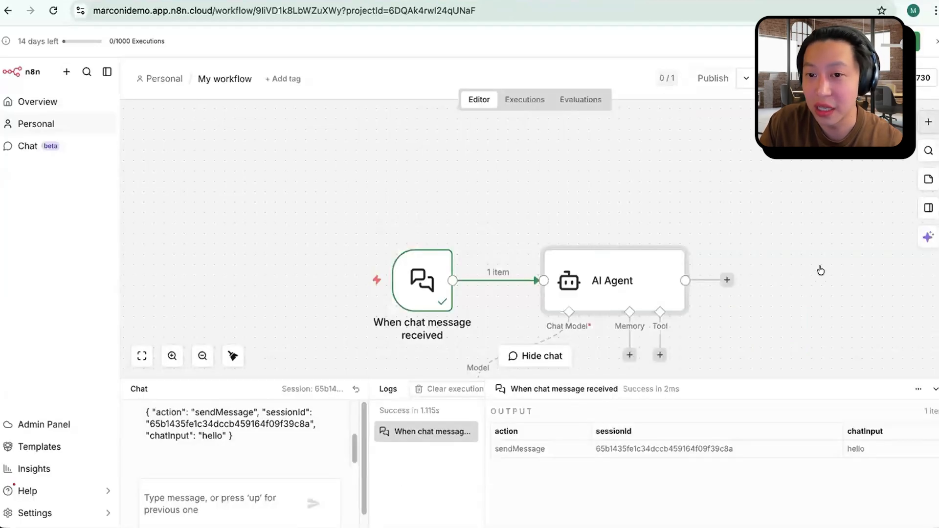
Step: Add a second AI Agent node from the AI nodes after the existing agent, and delete it again
click(926, 119)
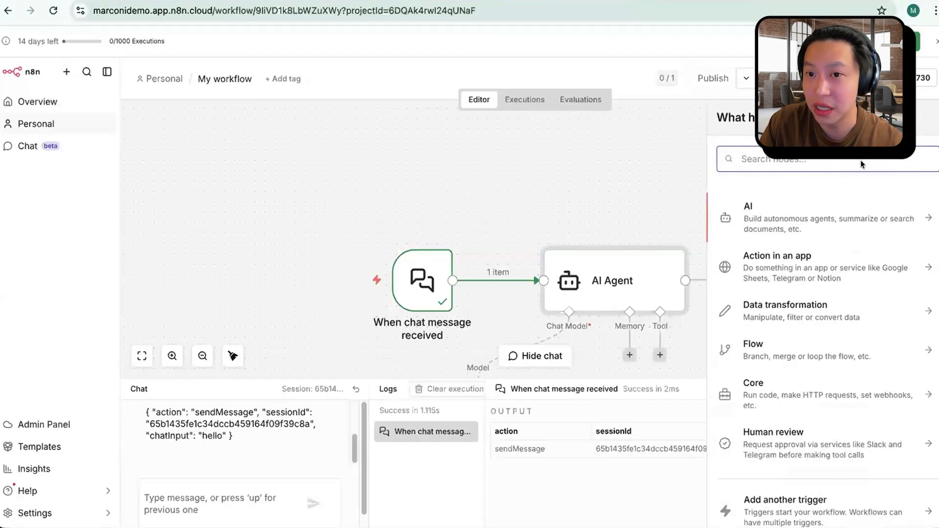
click(802, 211)
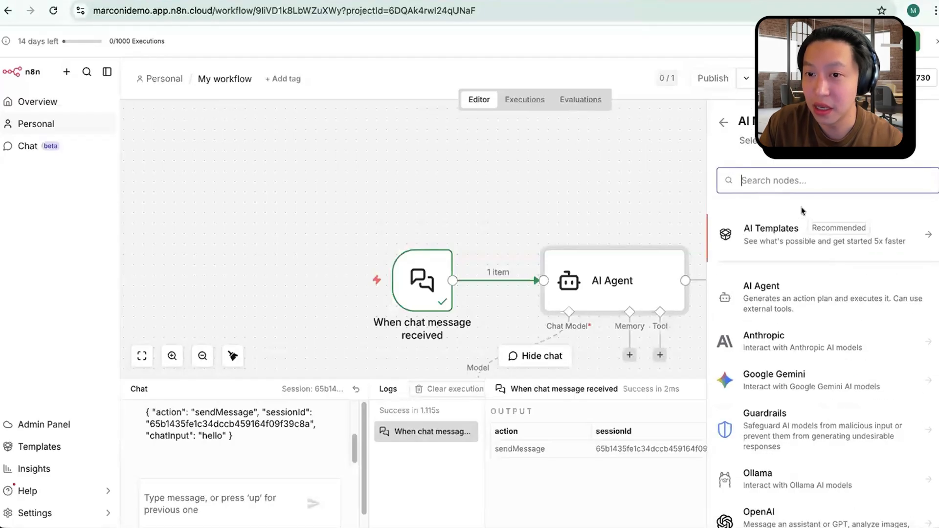
click(784, 303)
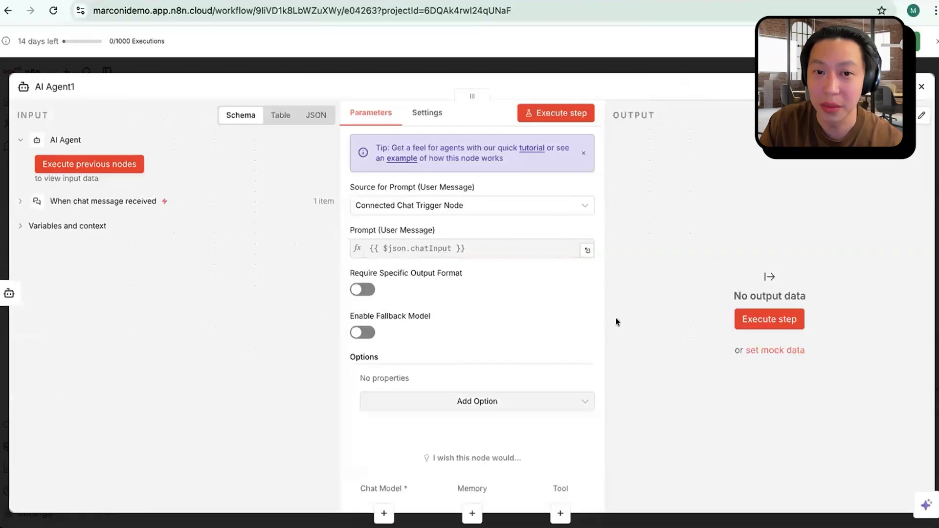
click(921, 87)
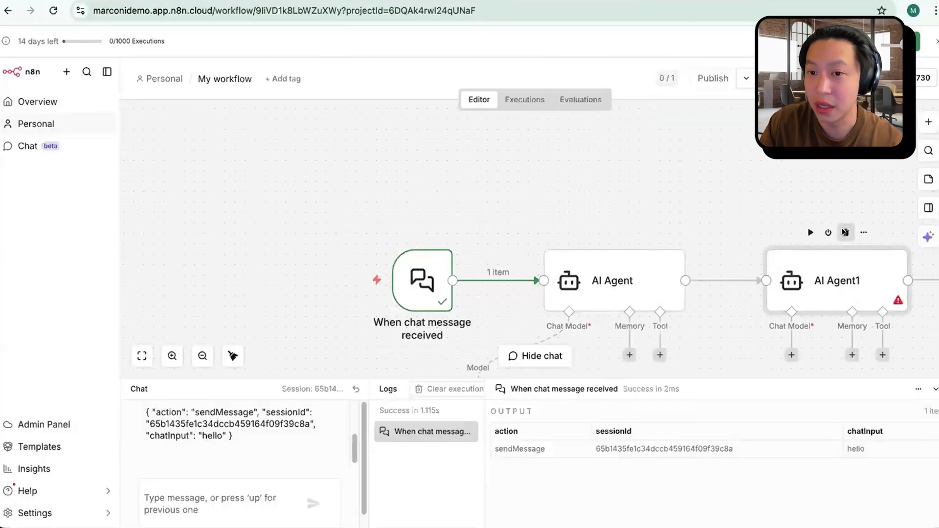
click(842, 229)
scroll(792, 244, down, 5)
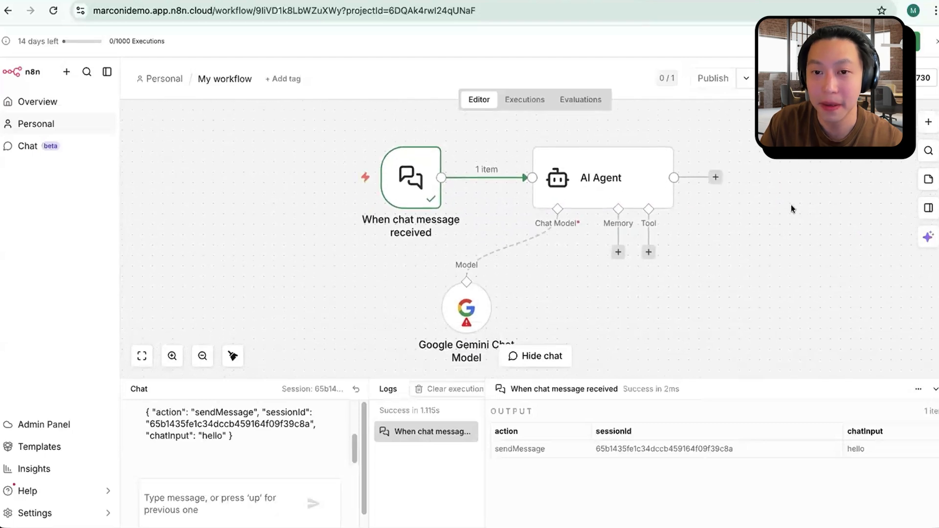
Step: Check the AI Agent's chat model connection and open the credential setup of the Google Gemini Chat Model at its API key
double_click(597, 185)
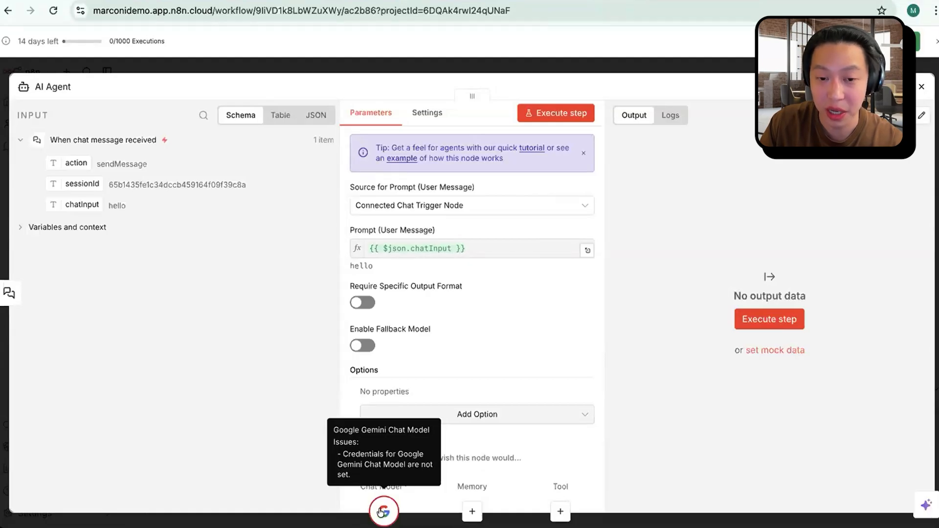
click(718, 66)
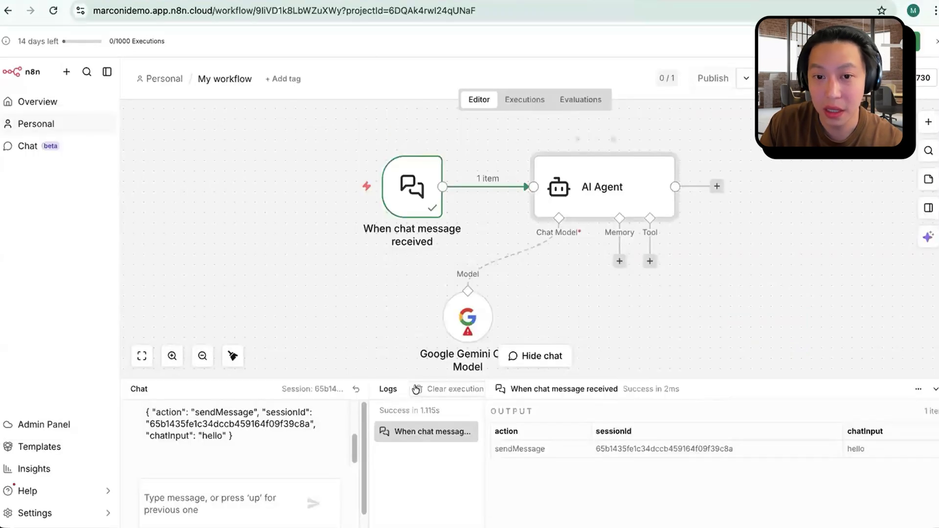
double_click(465, 312)
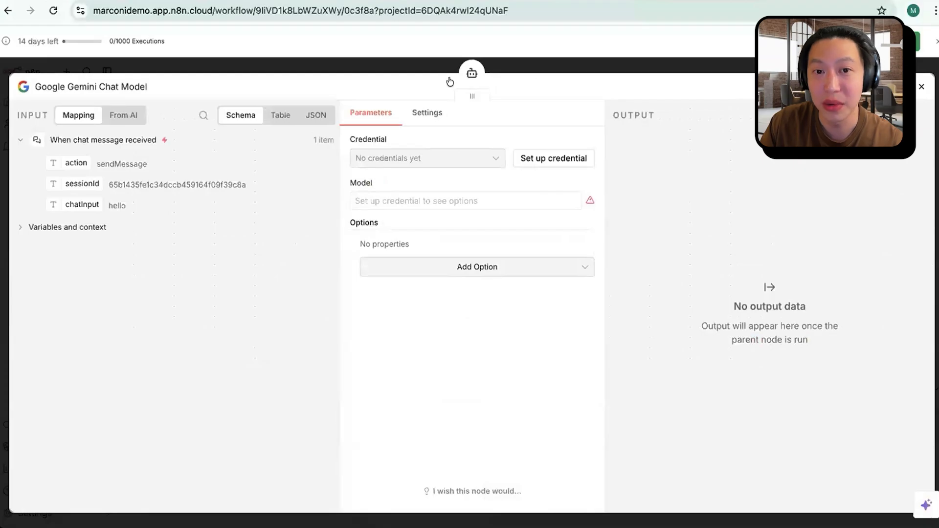
click(553, 159)
click(406, 331)
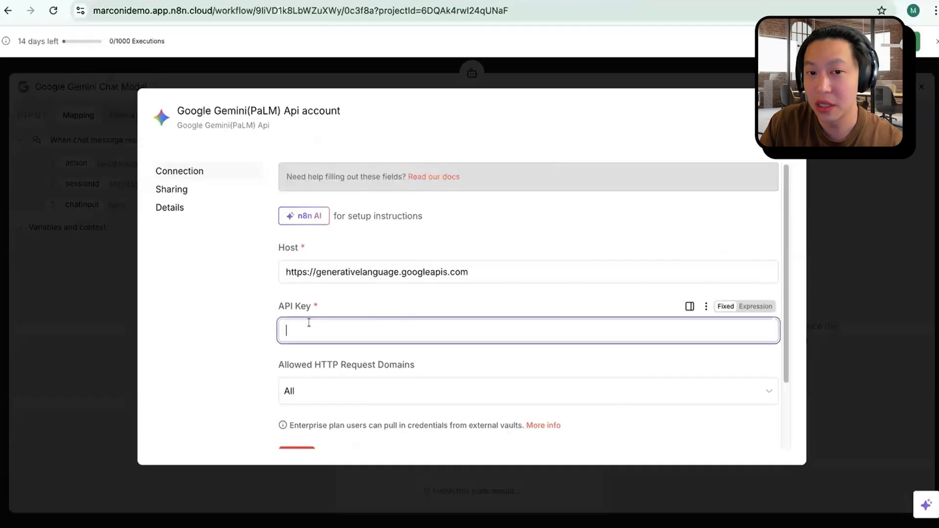
key(Escape)
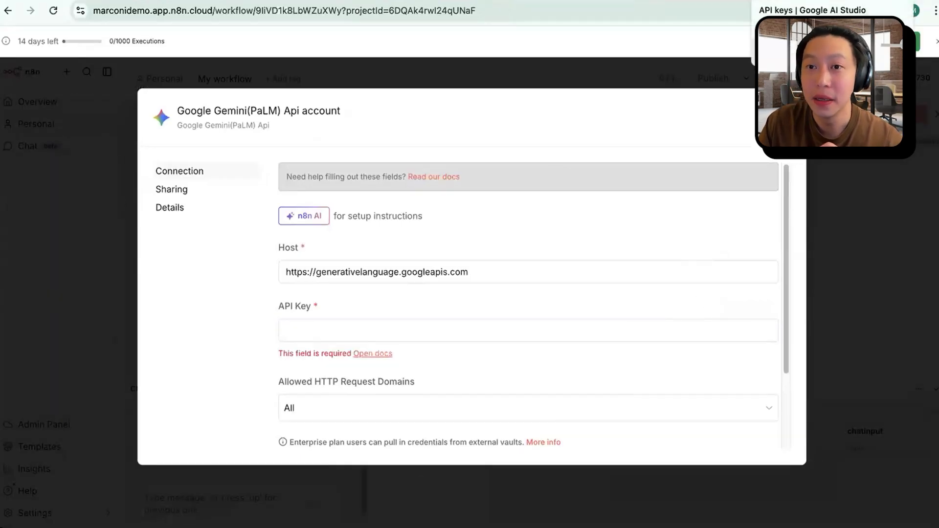
Step: Switch to Google AI Studio and start a new API key named "Gemini API Key - n8n demo"
click(802, 0)
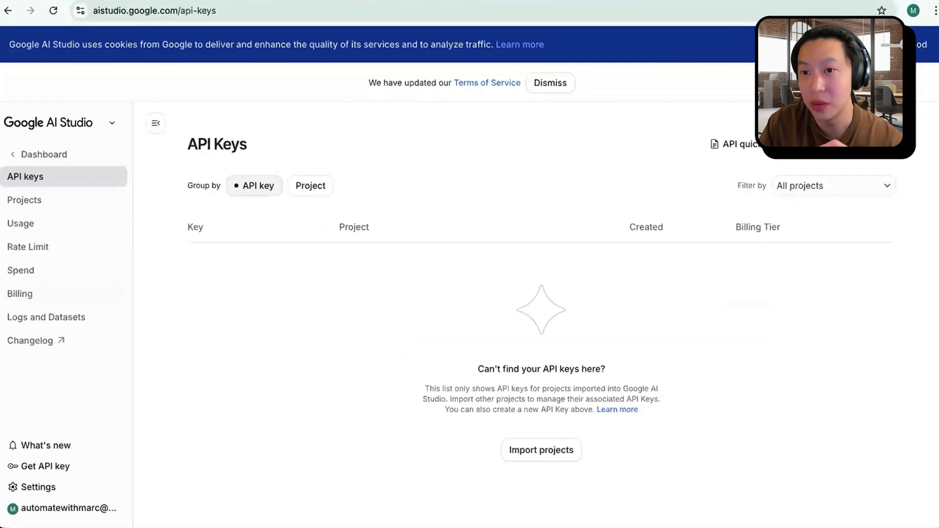
click(851, 144)
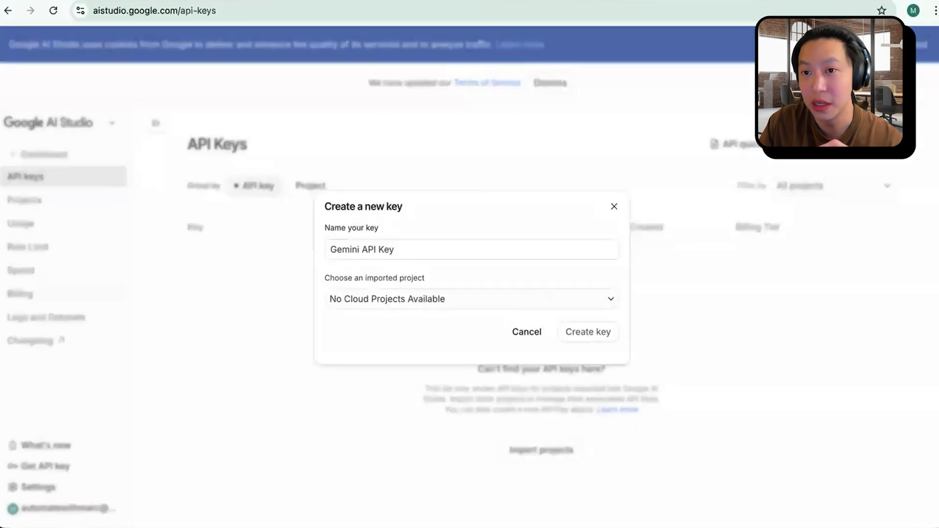
click(425, 248)
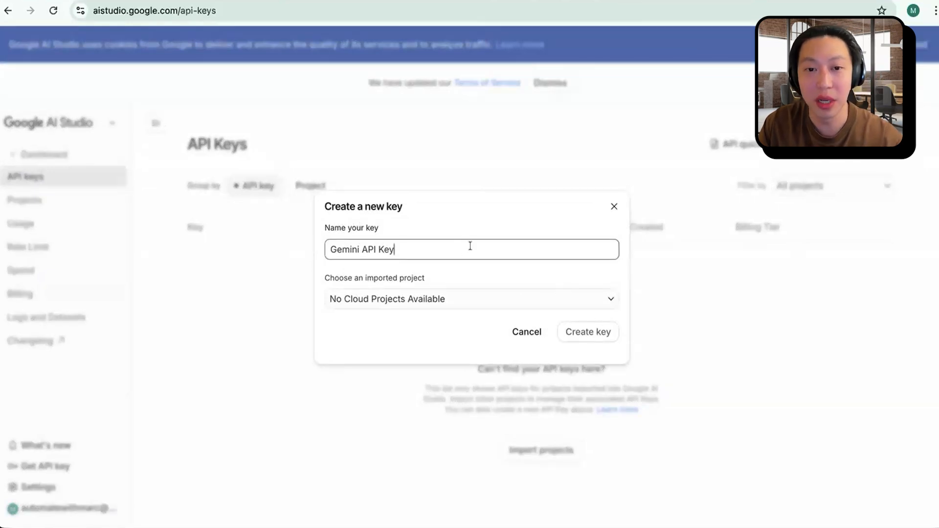
text(- n8n demo)
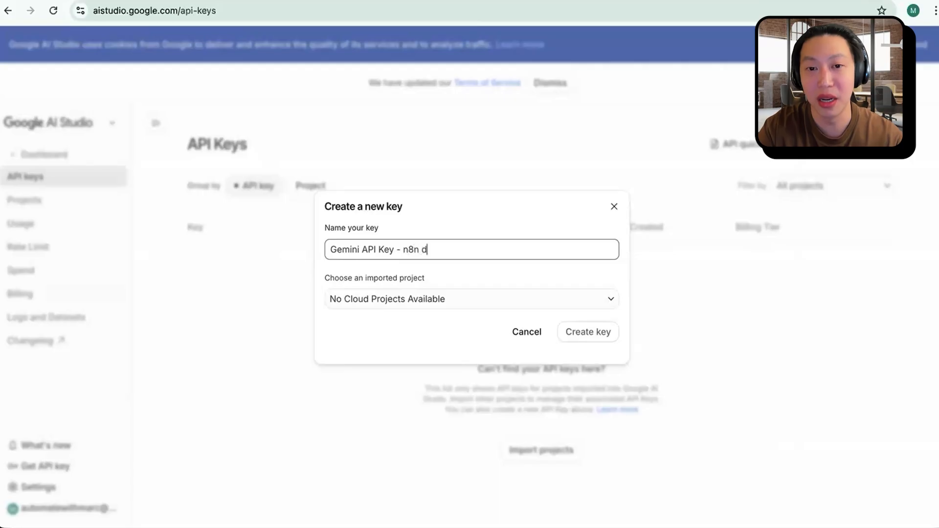
click(448, 353)
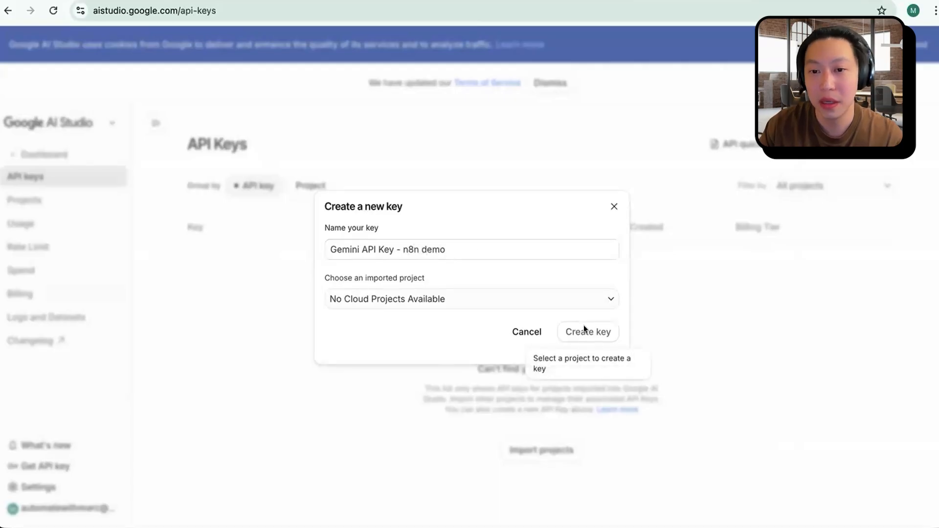
Step: Create a new project named "n8n Project" for the key and create the API key in it
click(441, 299)
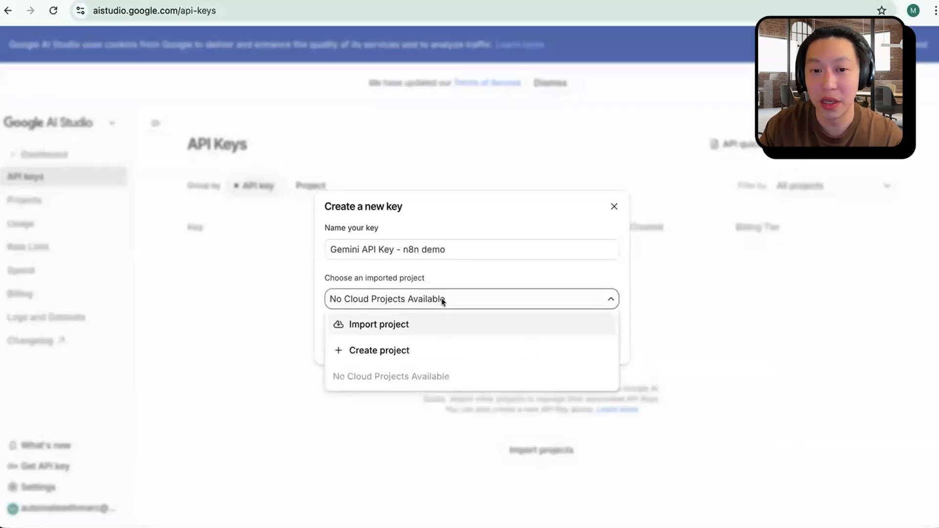
click(434, 348)
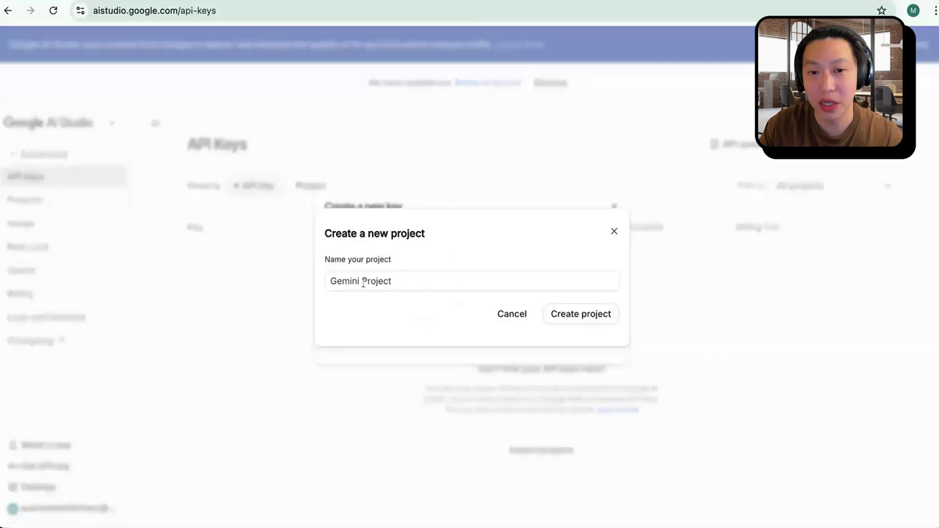
drag(358, 278, 283, 278)
text(n8n)
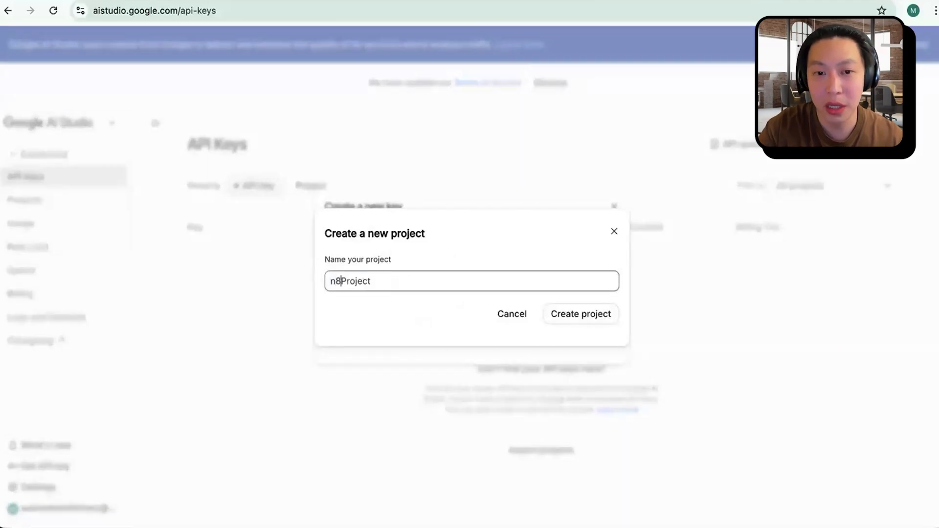
click(583, 314)
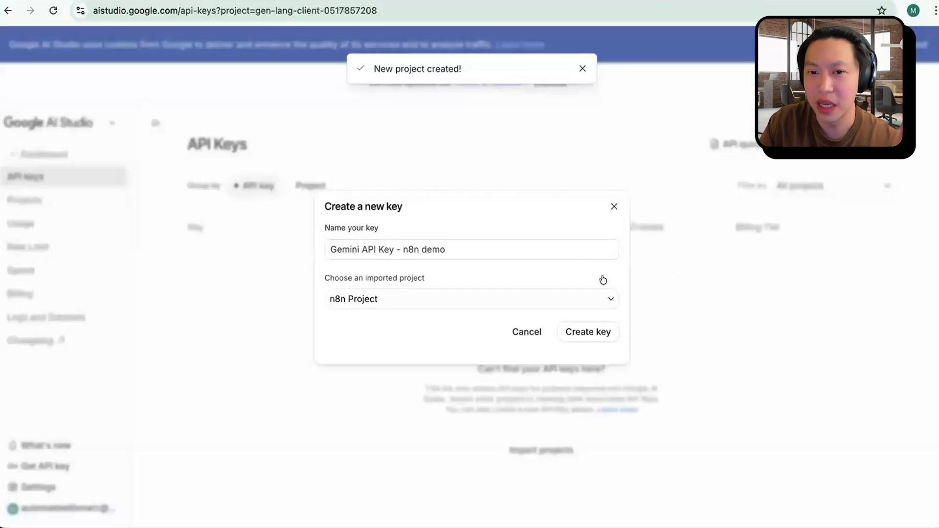
click(587, 332)
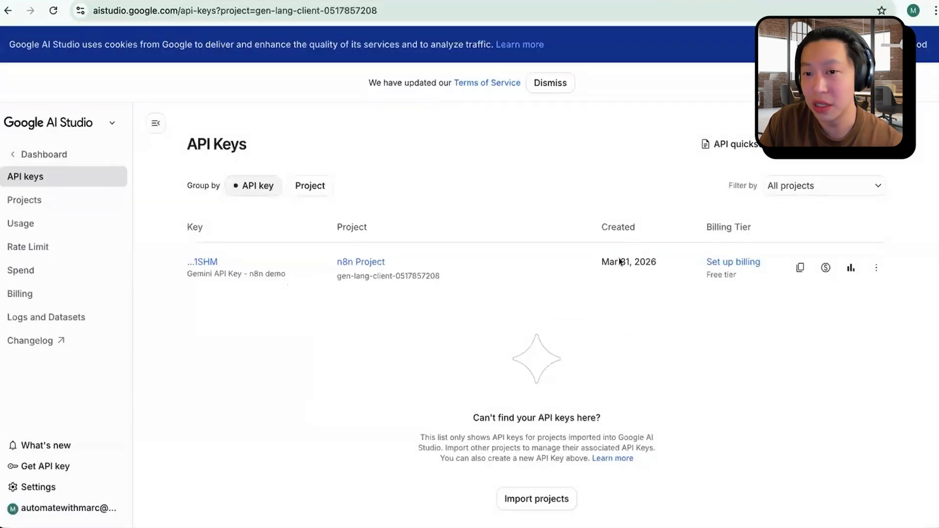
Step: Copy the new Gemini API key and paste it into the API Key field of the n8n credential
click(799, 269)
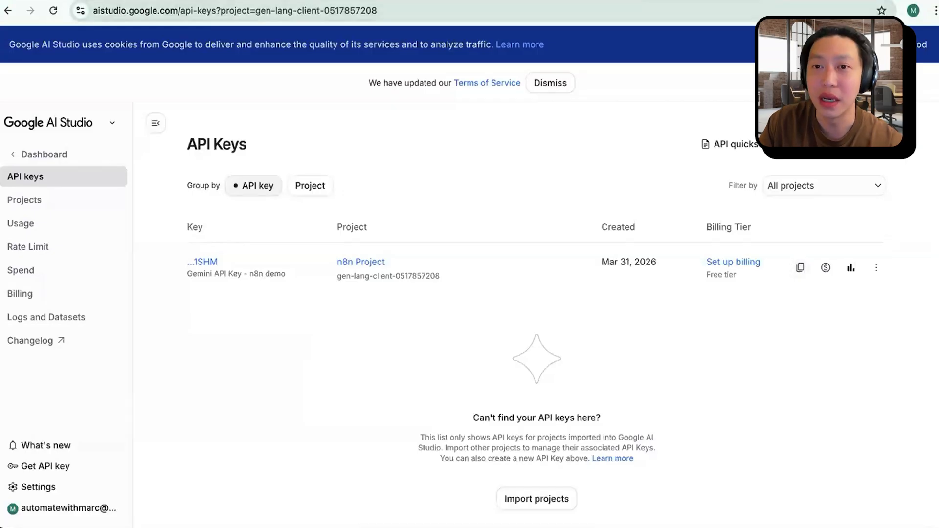
click(489, 1)
click(417, 333)
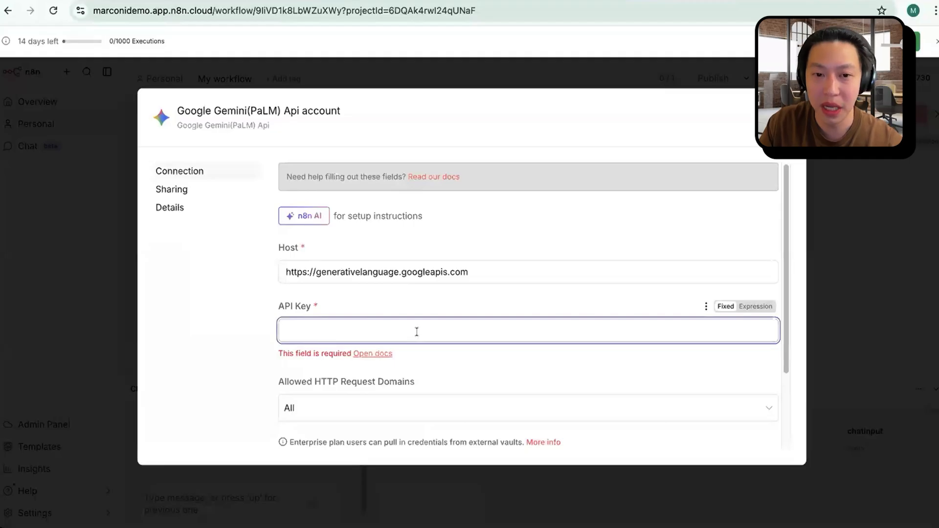
key(ctrl+v)
click(208, 361)
scroll(426, 384, down, 2)
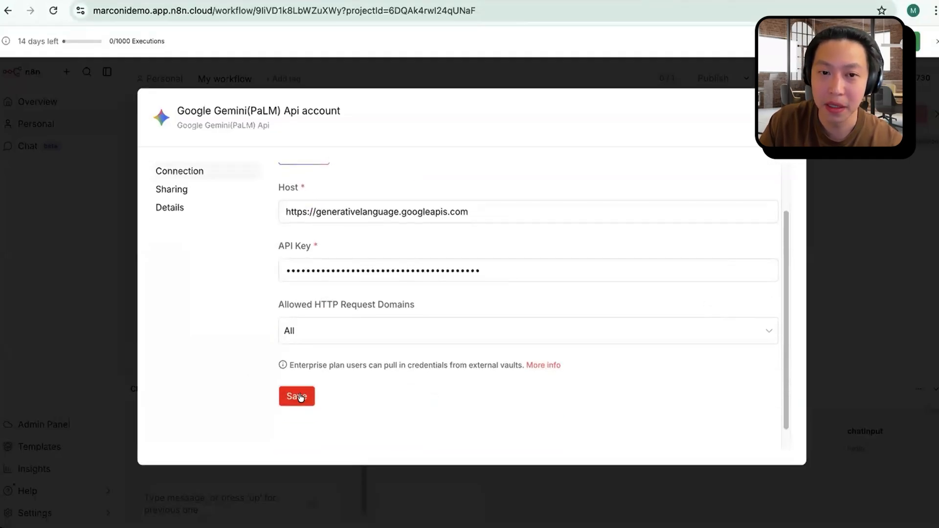
Step: Switch the API Key field from fixed to expression mode and save the Google Gemini credential
mouse_move(721, 258)
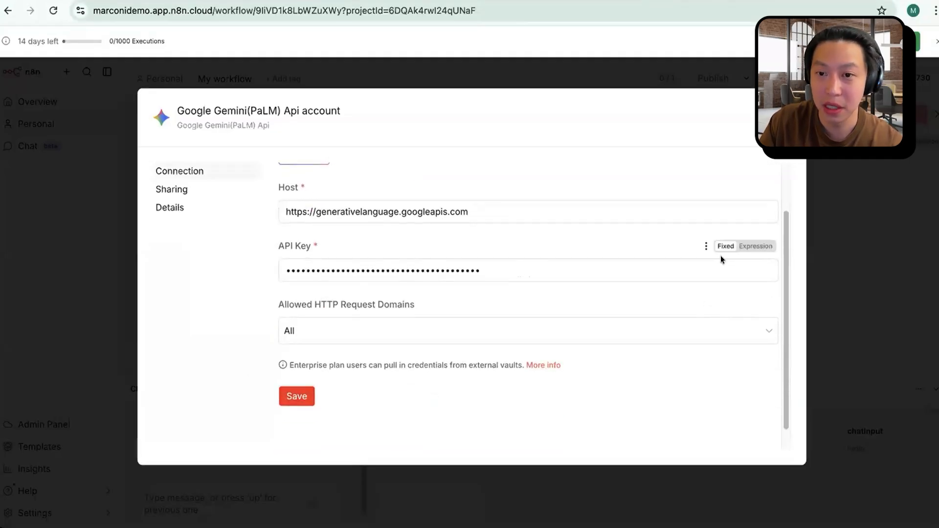
click(755, 247)
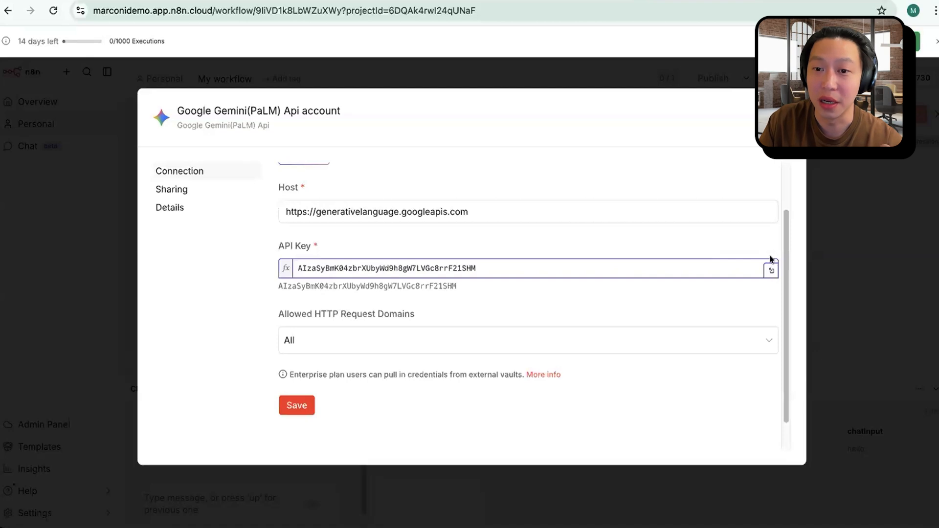
click(219, 309)
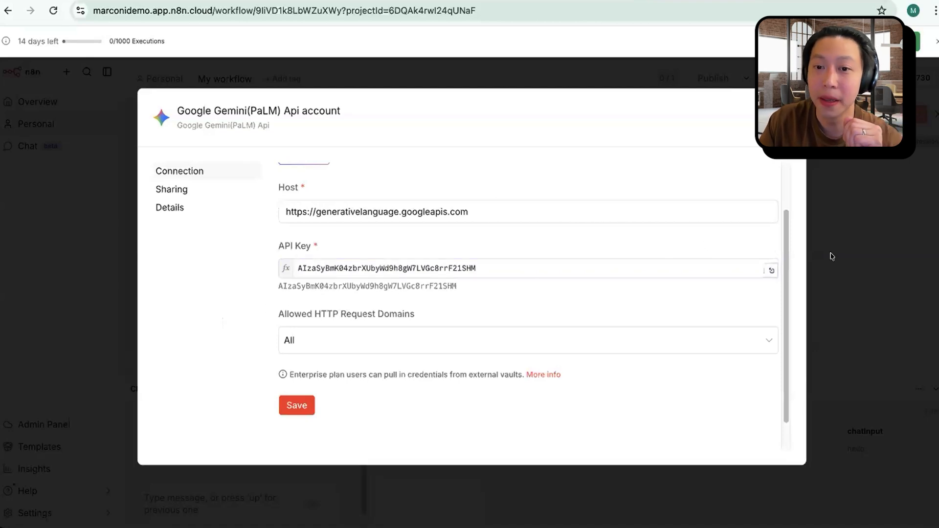
click(292, 404)
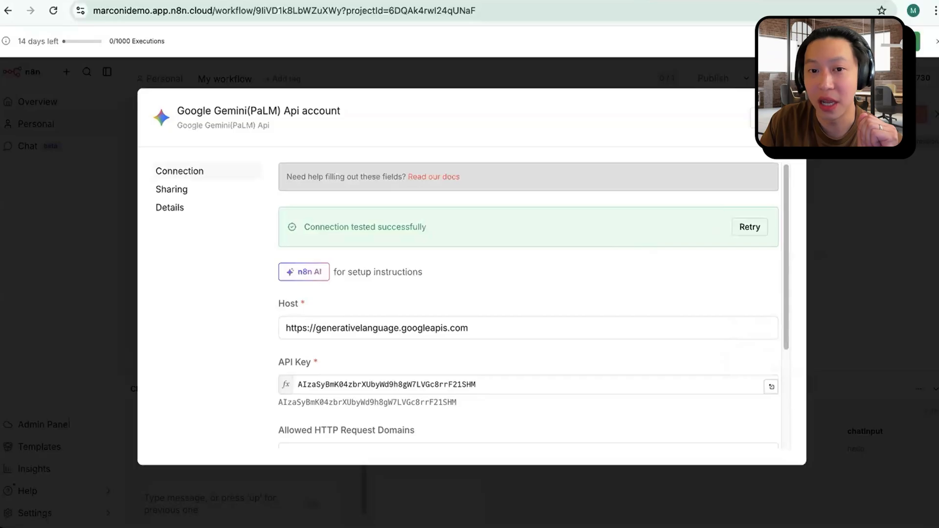
Step: Close the Google Gemini credential and collapse the API Key side panel to return to the workflow canvas
click(791, 103)
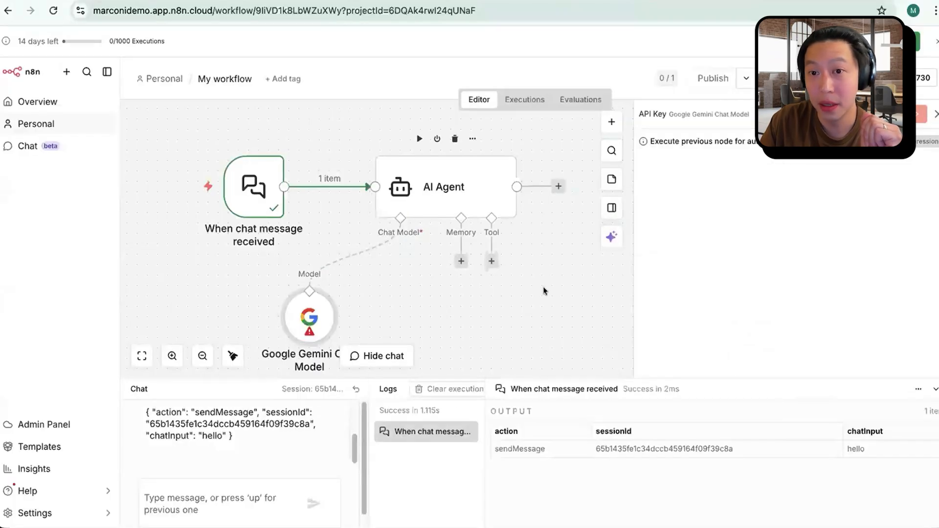
scroll(507, 290, right, 1)
mouse_move(292, 311)
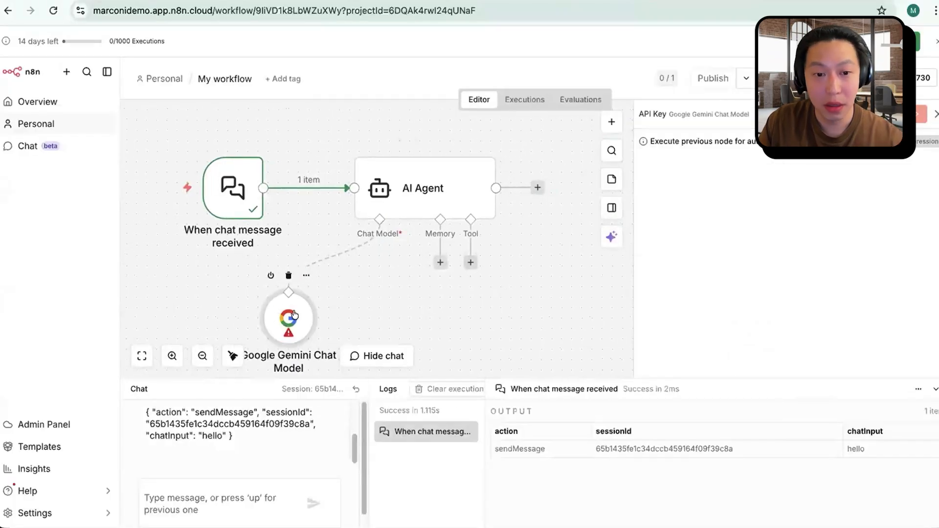
click(936, 114)
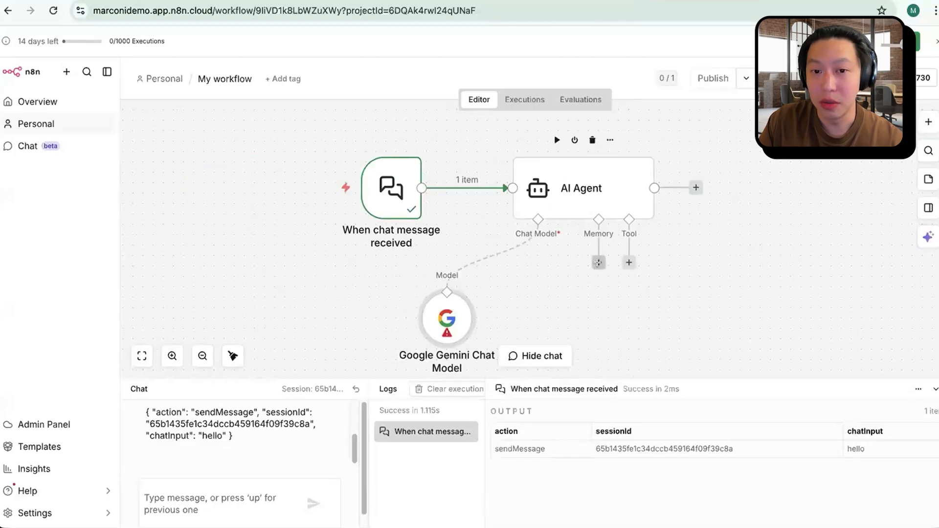
Step: Examine the models available in the Google Gemini Chat Model node, leaving models/gemini-2.5-flash selected
double_click(449, 313)
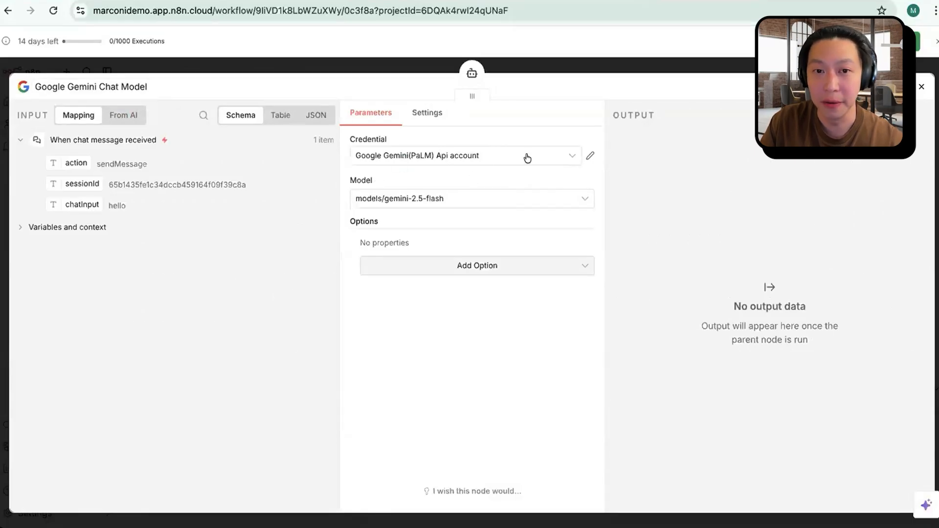
click(519, 198)
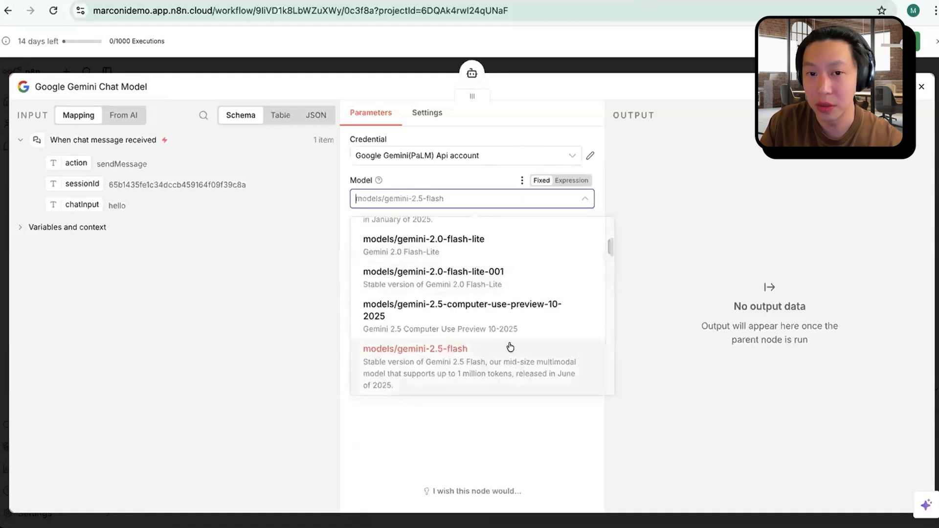
scroll(509, 347, up, 1)
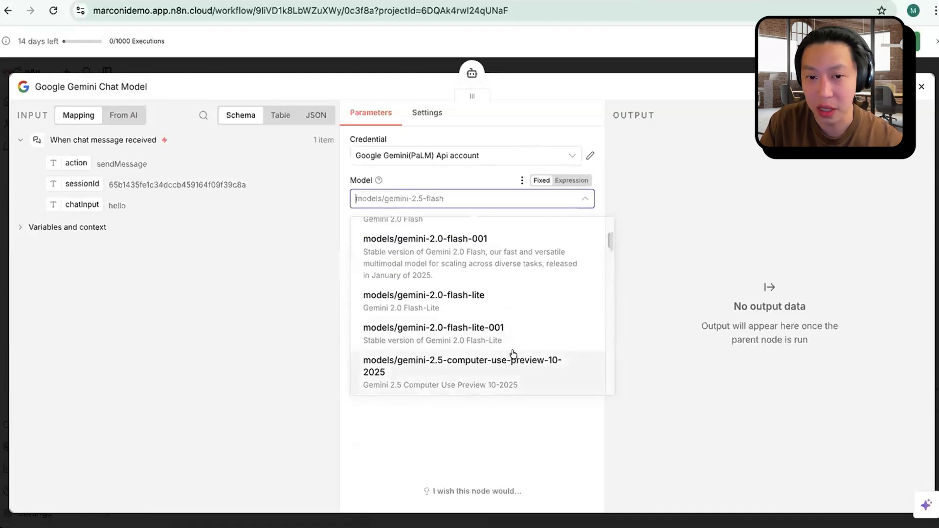
scroll(511, 353, down, 1)
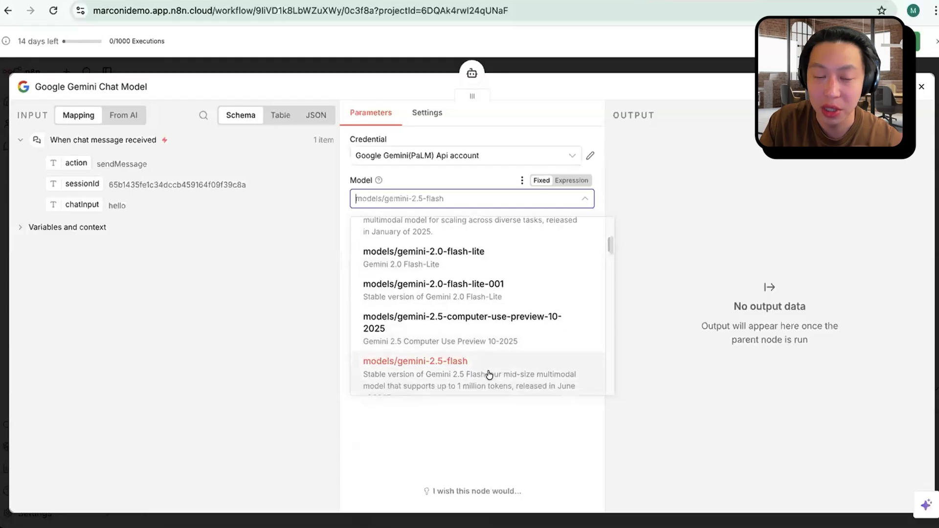
scroll(481, 367, down, 1)
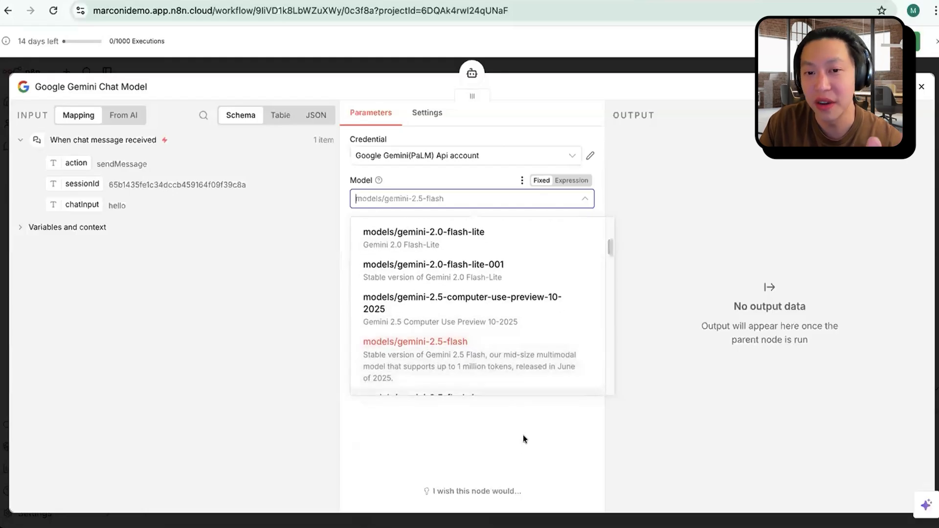
click(487, 444)
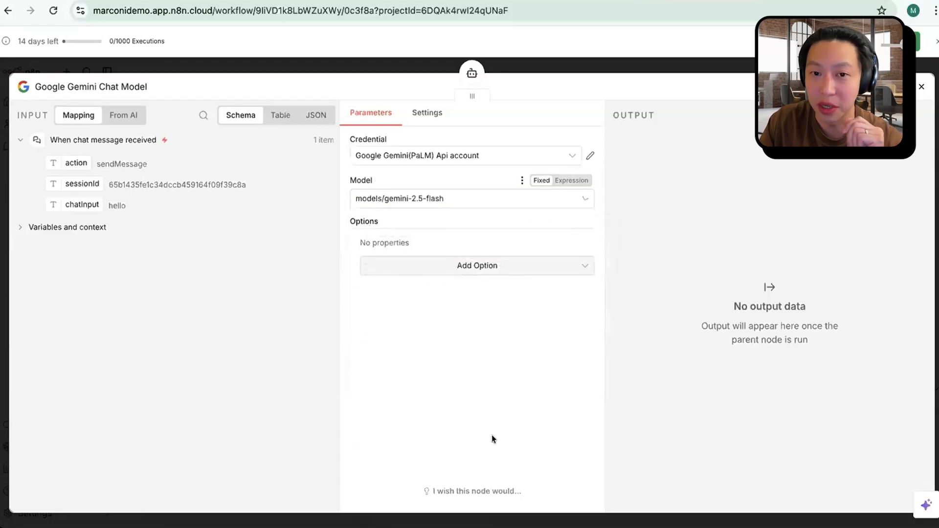
click(670, 69)
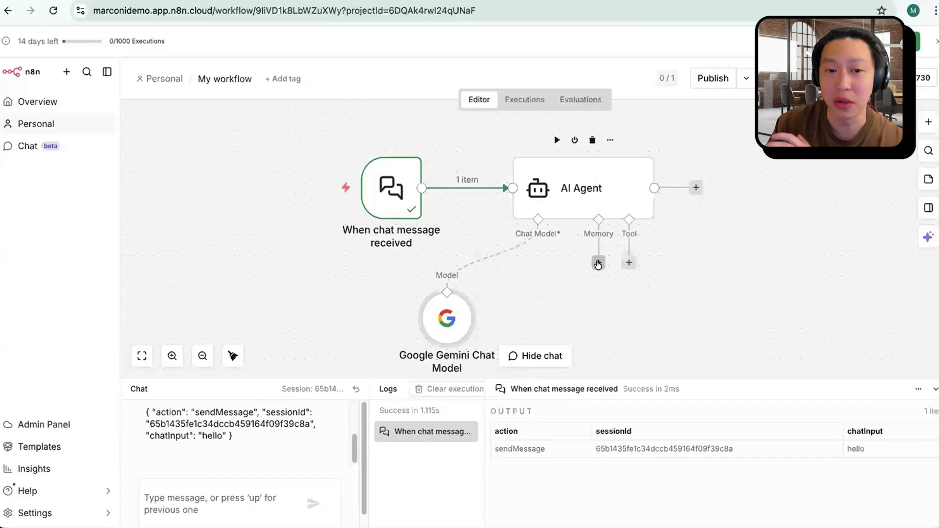
Step: Test the workflow by sending "hello" in the chat and read the Gemini model's output in the logs
click(258, 495)
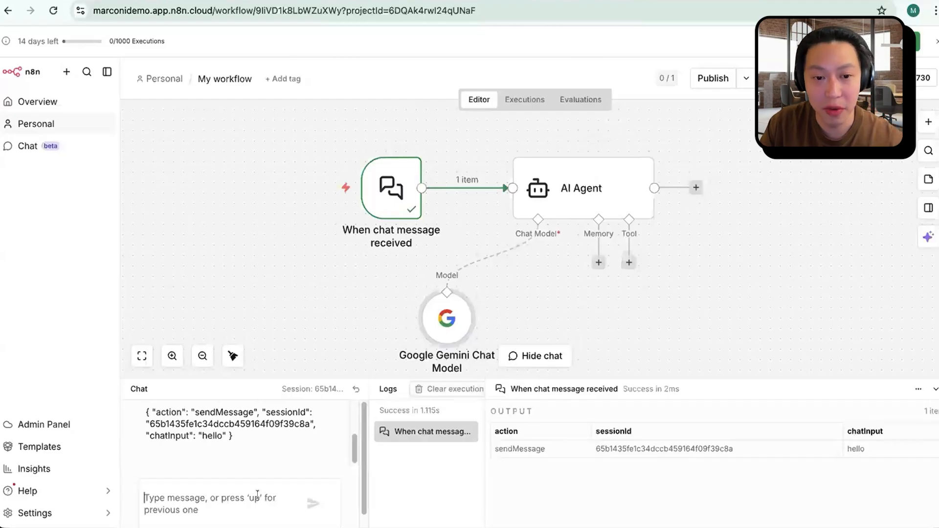
text(hello)
key(Return)
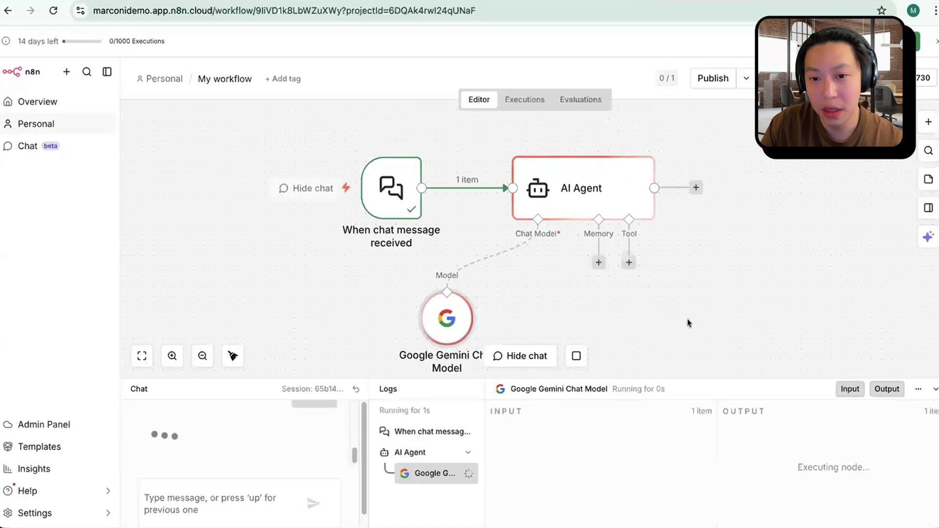
double_click(546, 429)
drag(745, 428, 841, 427)
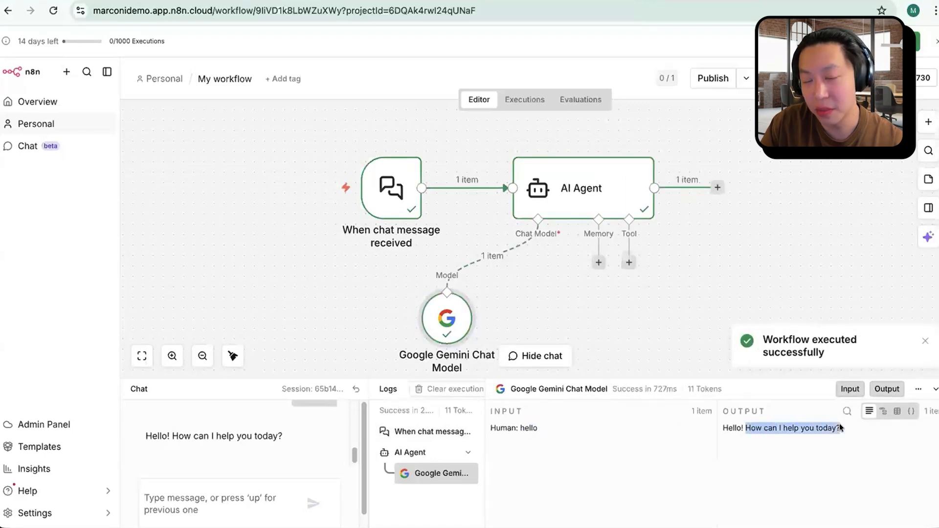
Step: Send a chat message introducing yourself by first name and read the model's reply in the logs
click(245, 488)
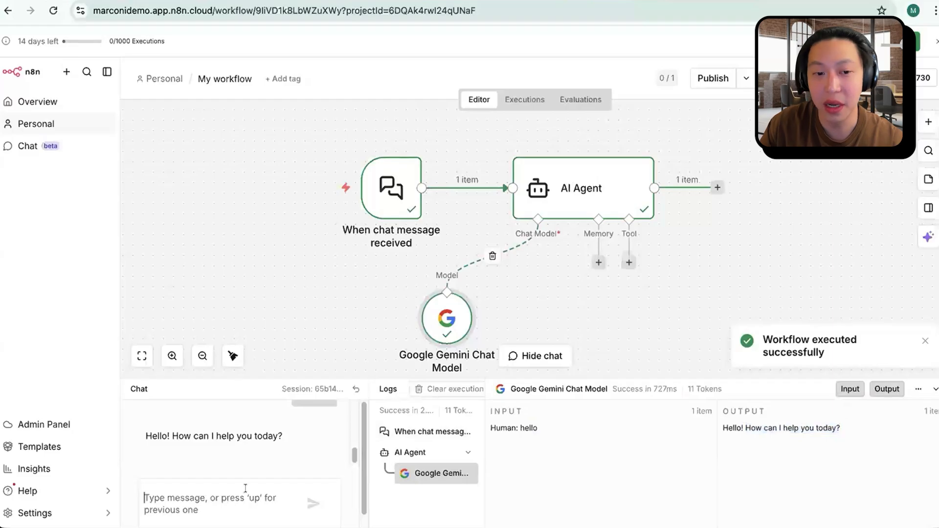
text(my ame)
key(BackSpace)
key(BackSpace)
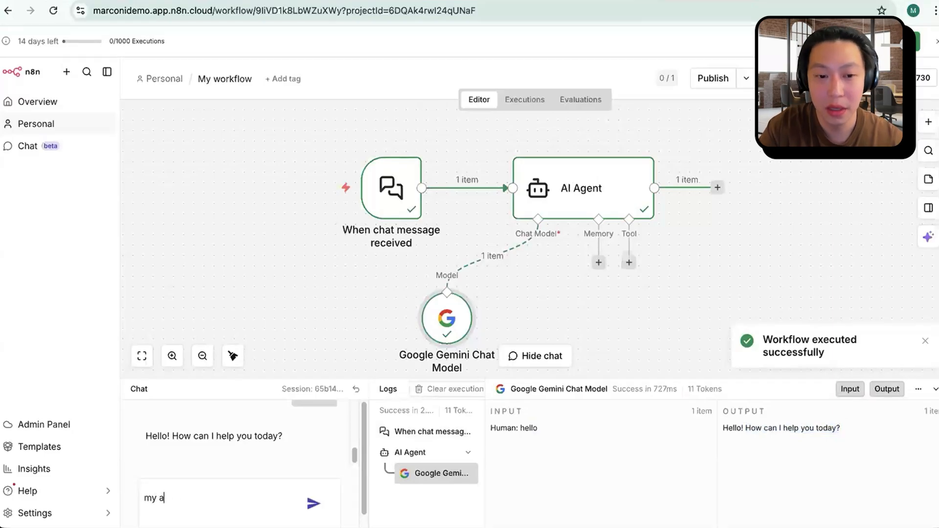
text(me is marconi)
key(Return)
drag(727, 428, 814, 449)
Step: Ask the agent "what is my name?" in the chat and read its answer to check for memory
click(248, 488)
text(what is y)
key(BackSpace)
text(my name?)
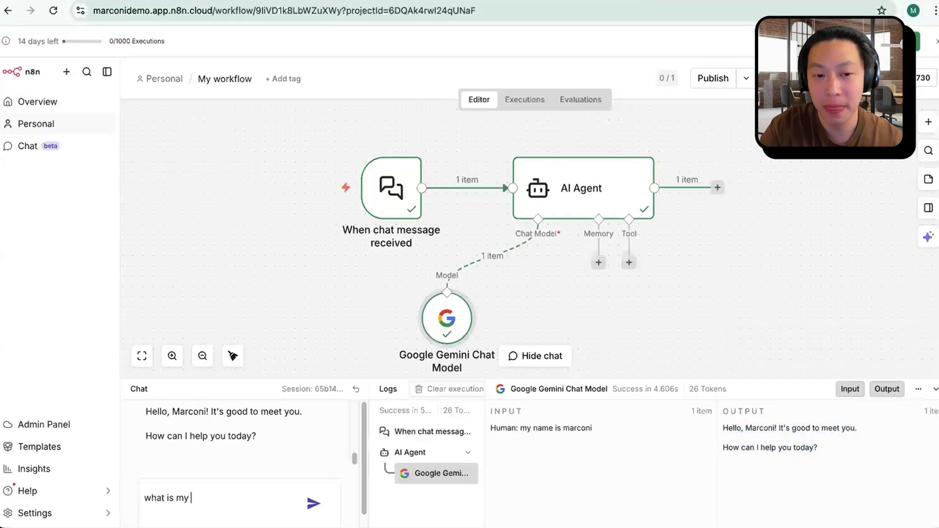
key(Return)
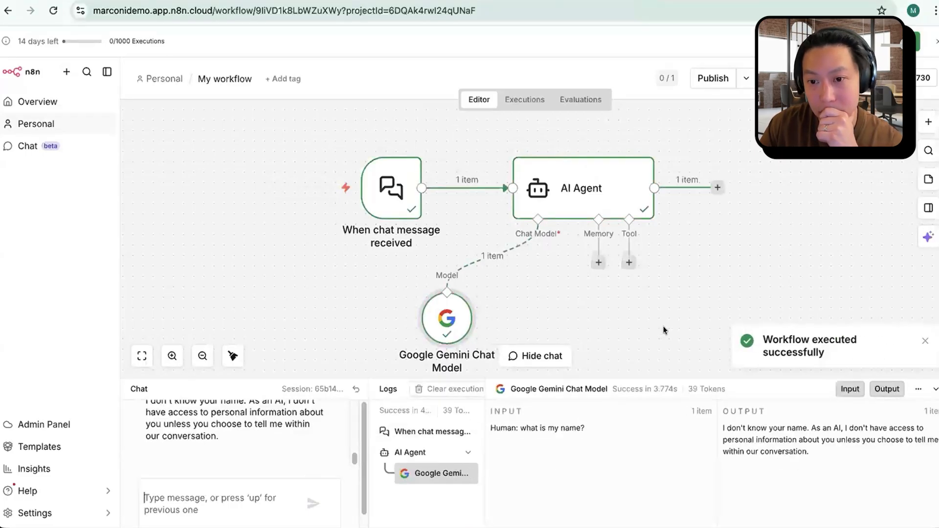
drag(729, 433, 822, 452)
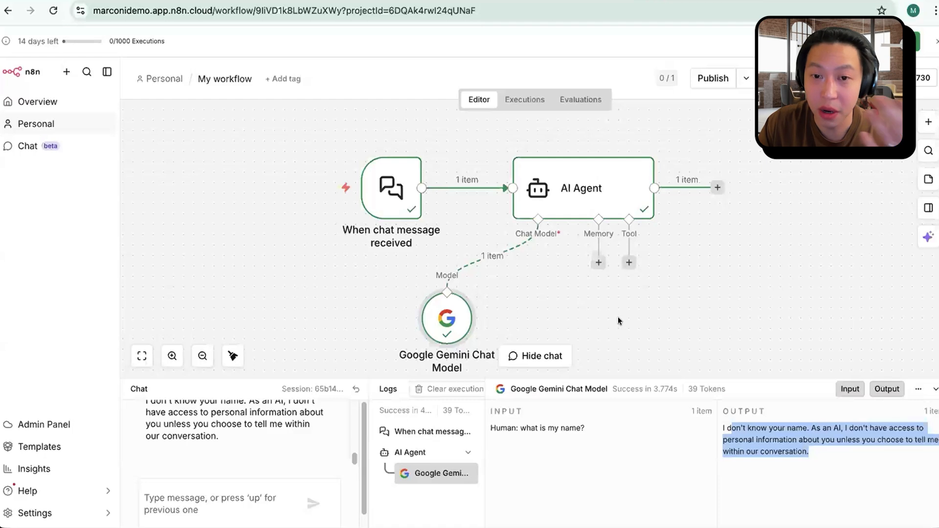
click(598, 262)
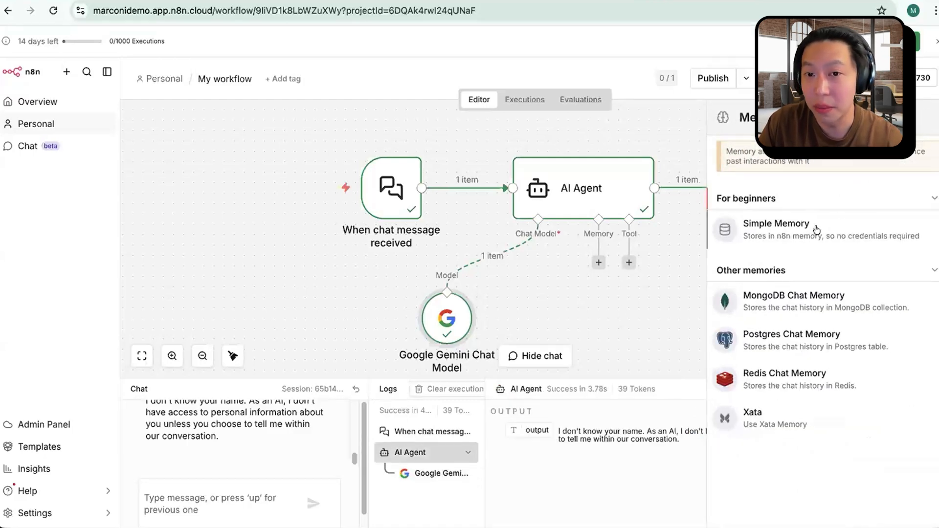
click(816, 230)
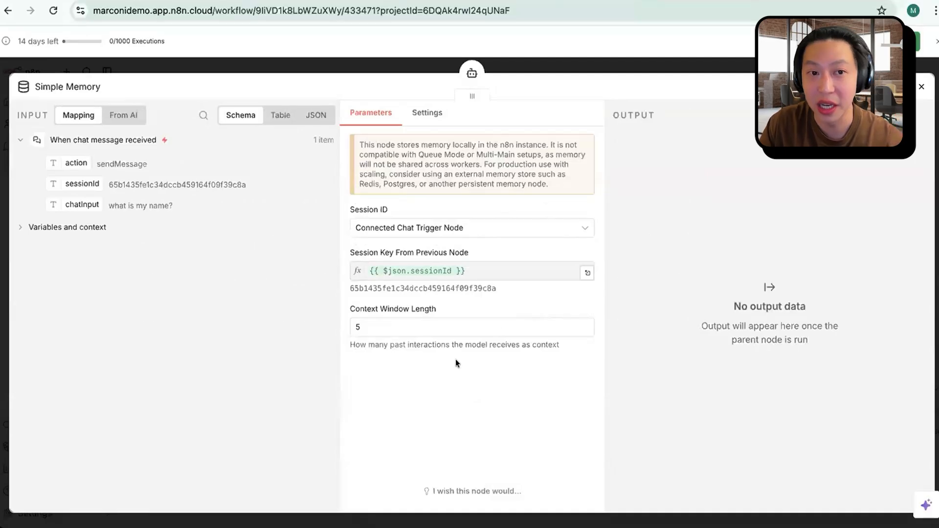
click(921, 87)
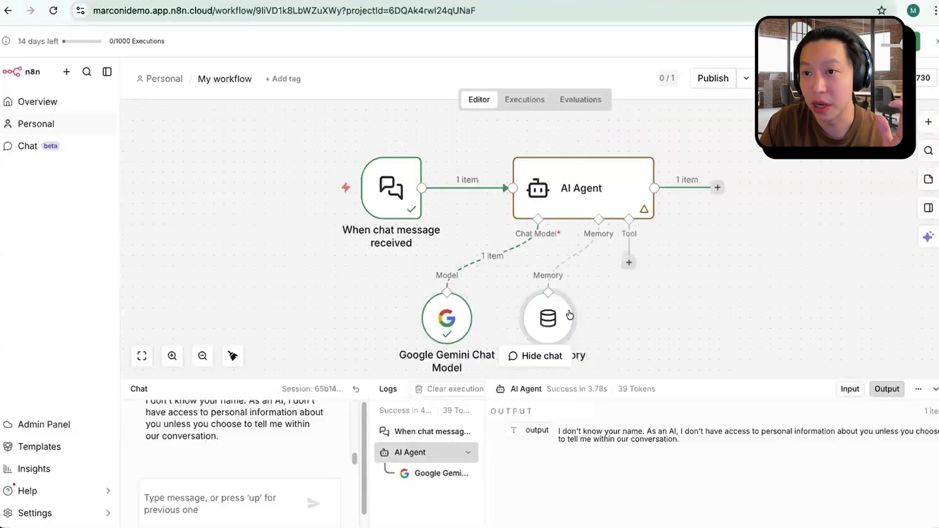
click(557, 272)
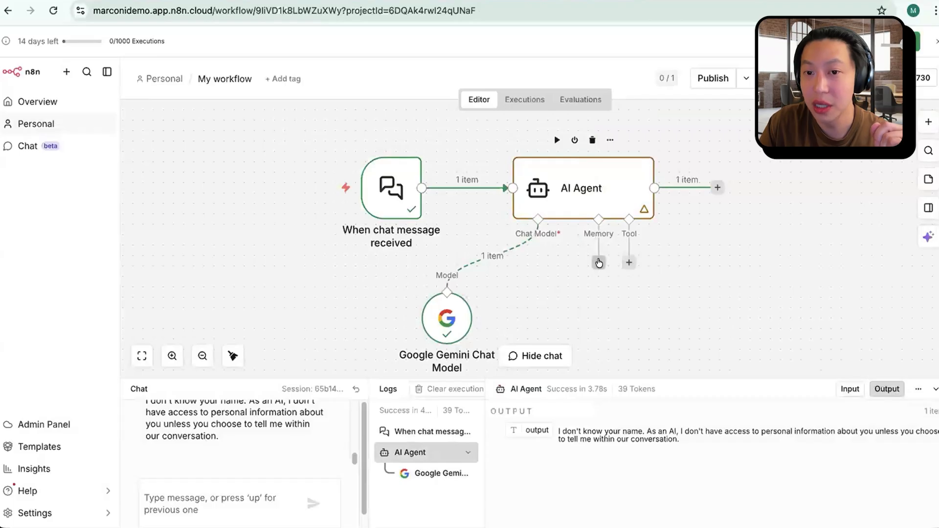
Step: Attach a Simple Memory node to the AI Agent with a context window length of 5 and move it slightly away from the chat model
click(597, 263)
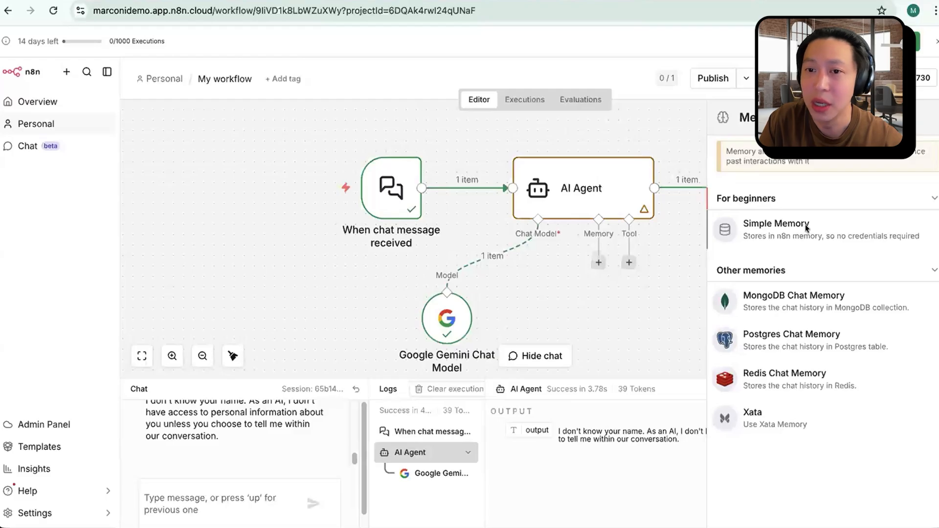
click(801, 225)
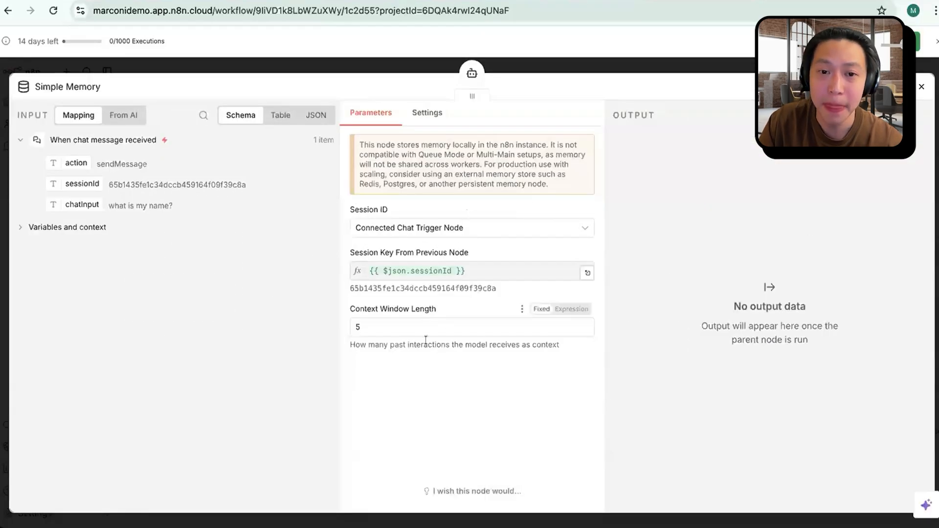
click(417, 325)
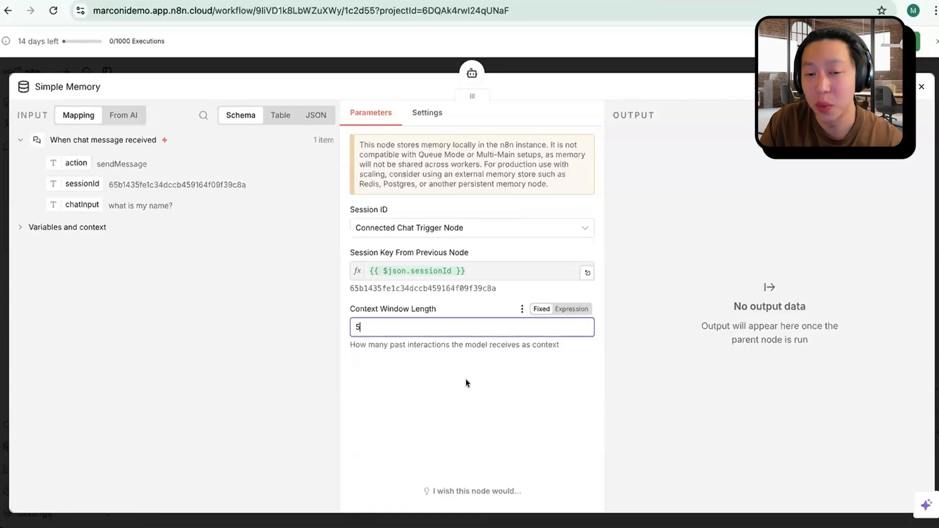
click(421, 382)
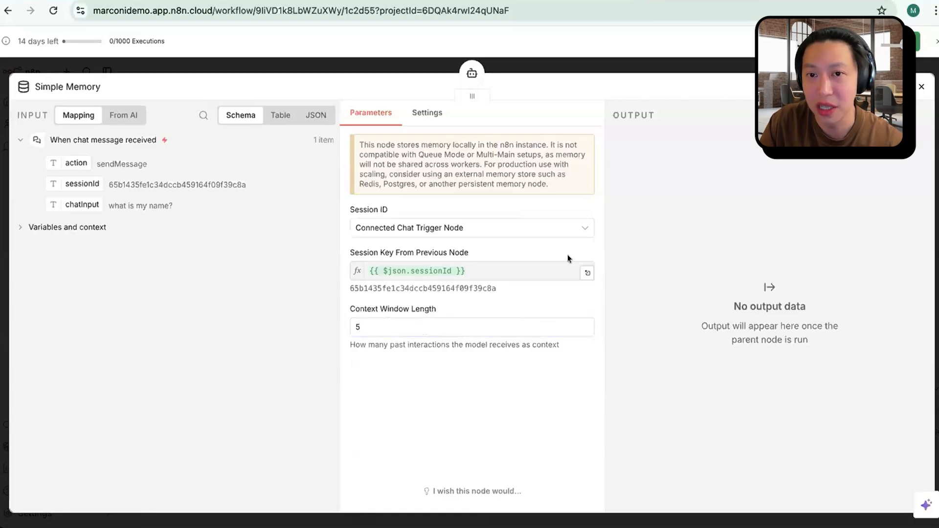
click(728, 70)
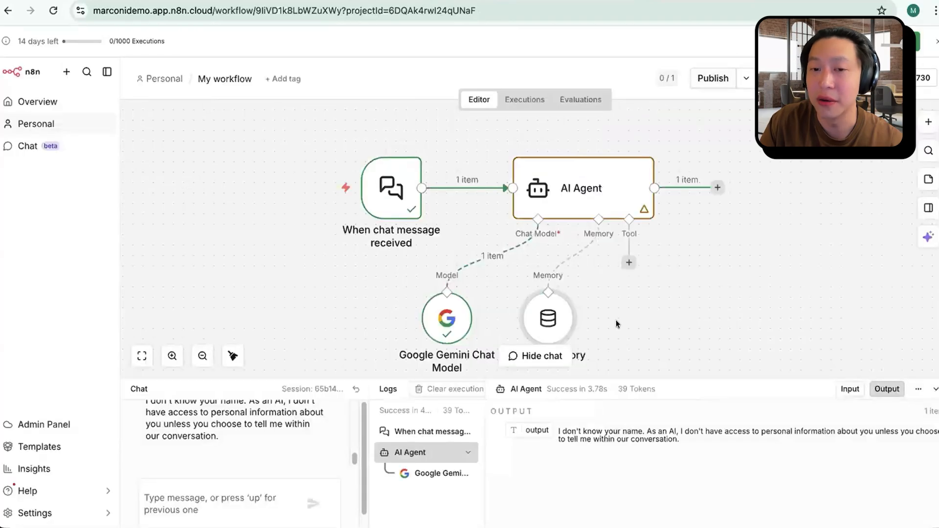
drag(551, 322, 572, 322)
drag(678, 304, 588, 260)
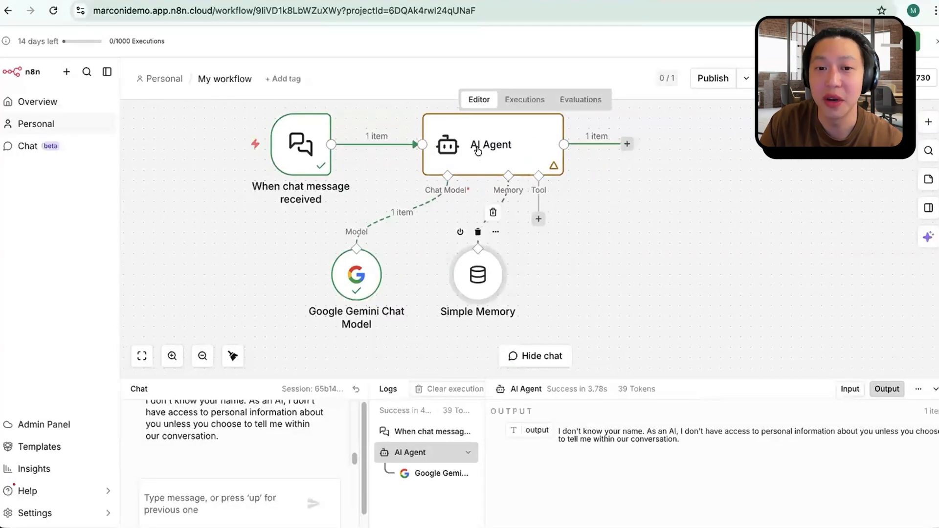
mouse_move(478, 278)
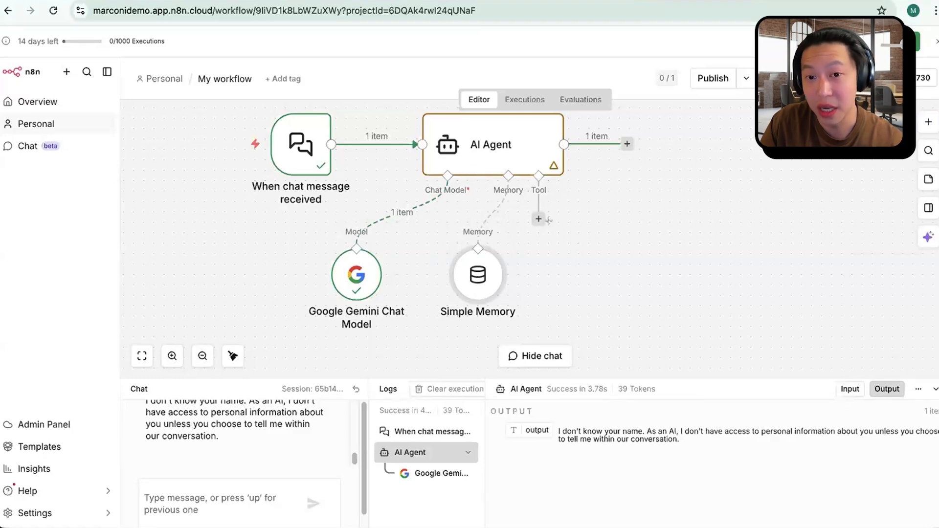
Step: Add a Gmail Tool to the AI Agent and connect its credential by signing in with Google
click(538, 219)
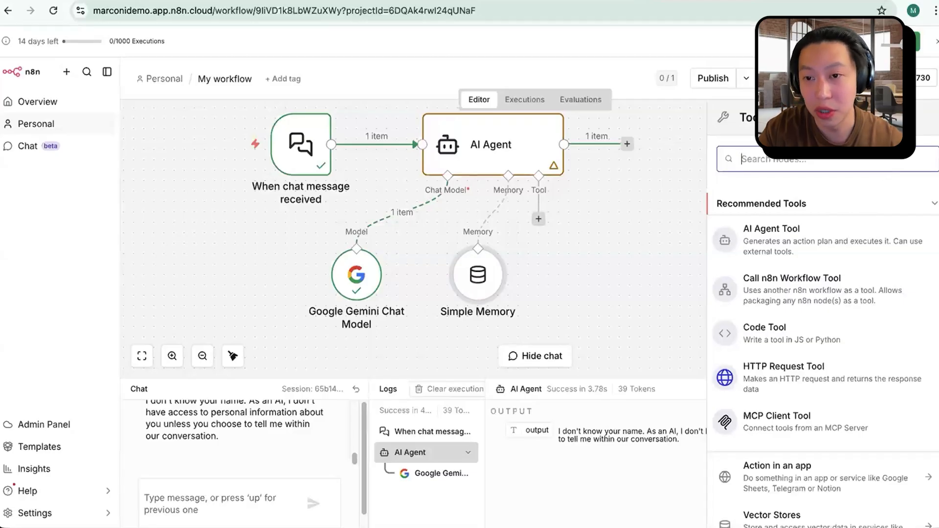
text(gmail)
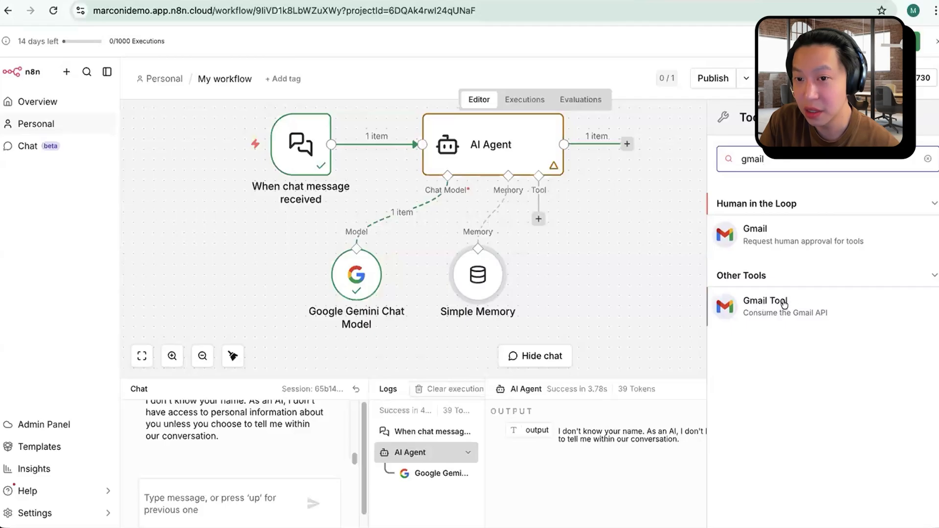
click(765, 306)
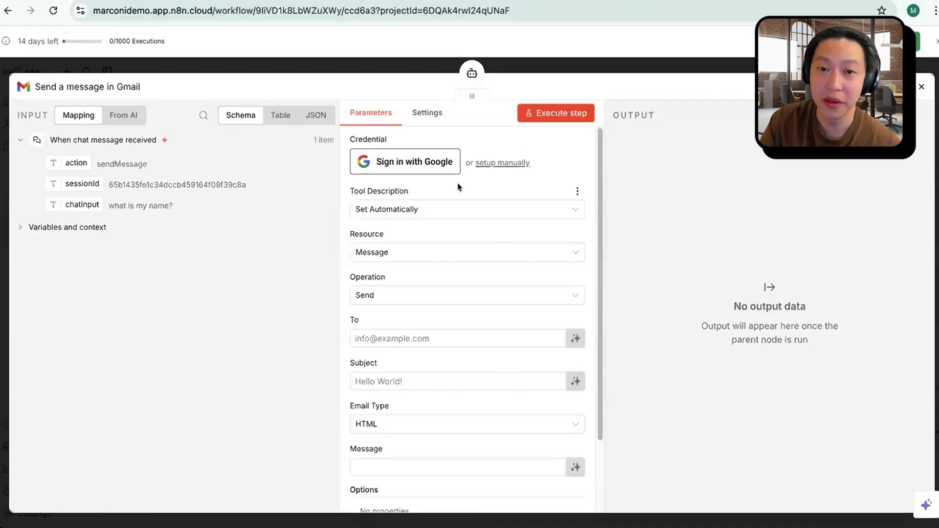
click(410, 164)
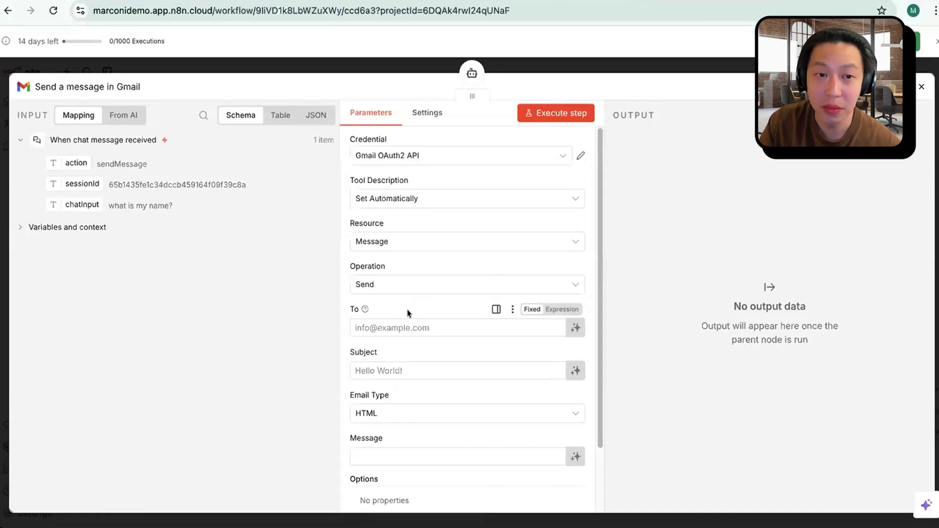
Step: Let the model define the Gmail tool's To, Subject and Message fields, and move the node clear of Simple Memory
click(575, 329)
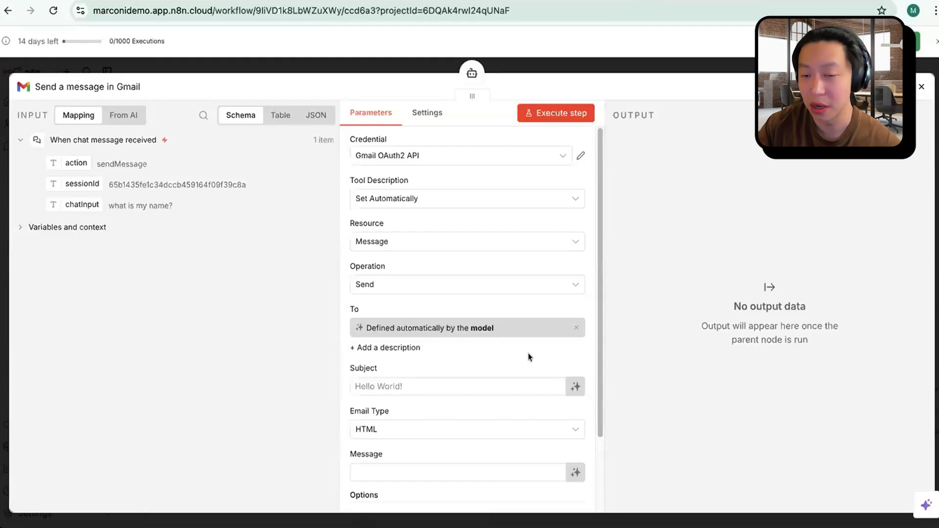
click(576, 387)
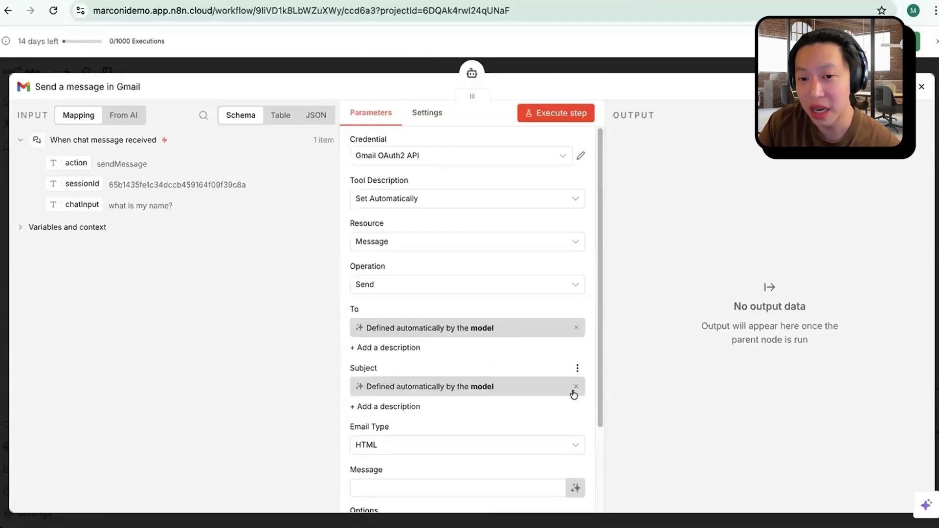
scroll(501, 416, down, 2)
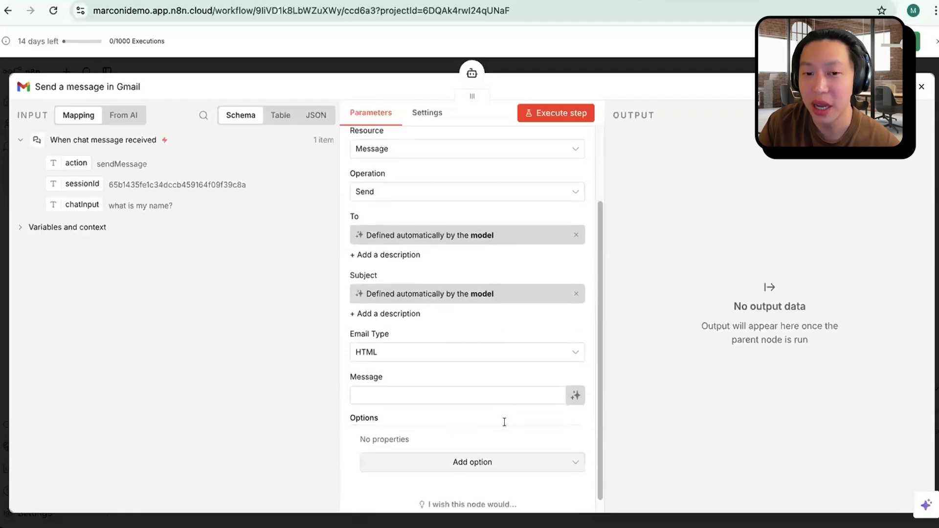
click(575, 396)
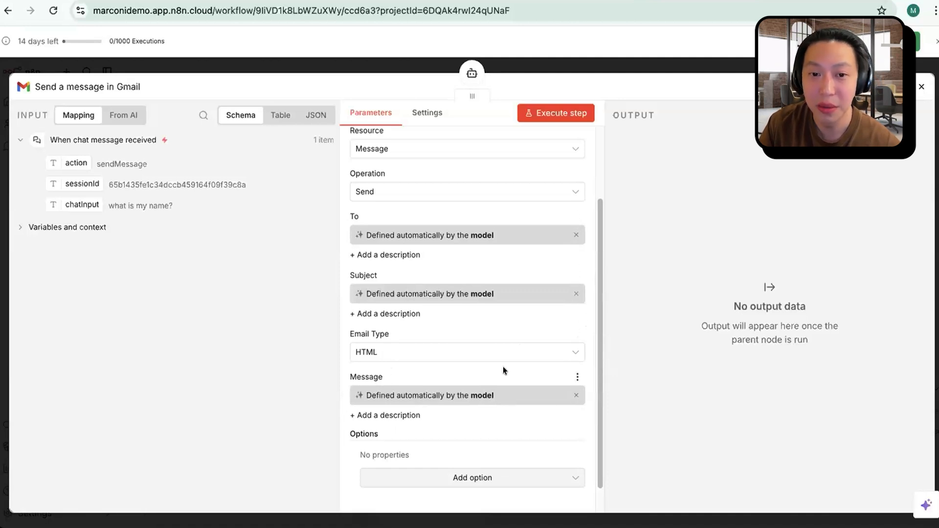
scroll(510, 378, down, 1)
scroll(524, 414, up, 4)
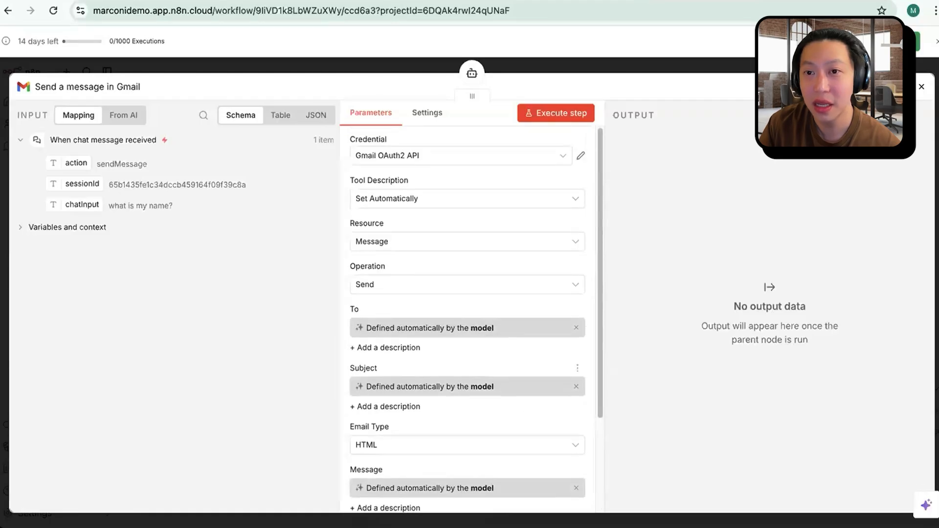
key(Escape)
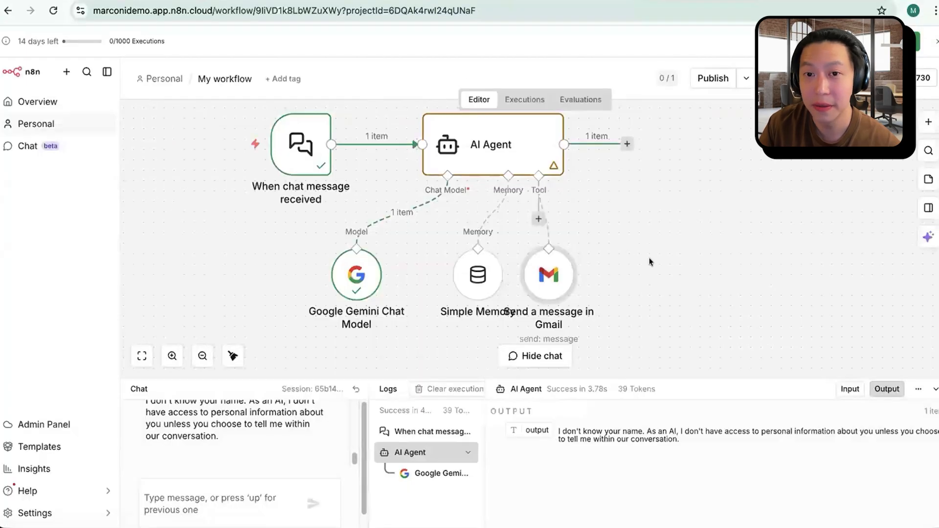
drag(594, 287, 604, 289)
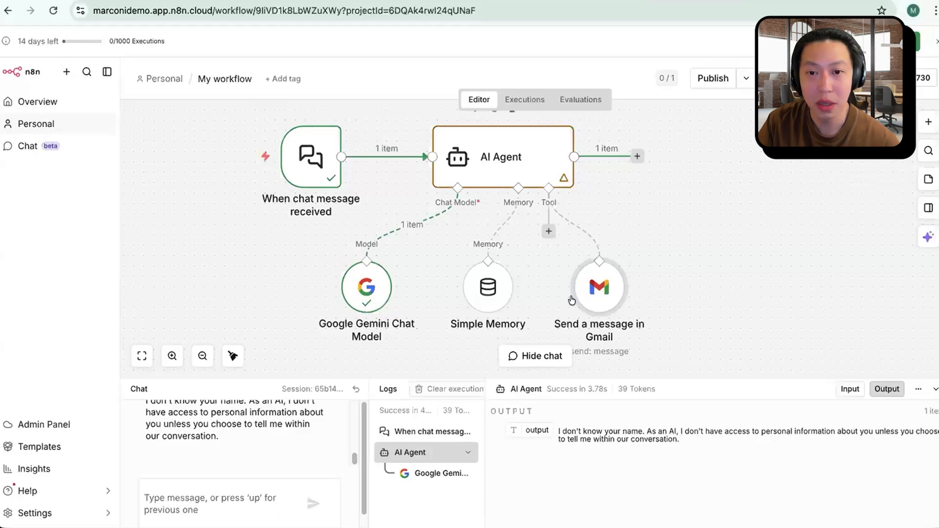
Step: Ask the agent in chat to write a 300 word blog for CXL, a premium b2b marketing and education company, and send it to your email address
click(263, 491)
text(hey can youcom)
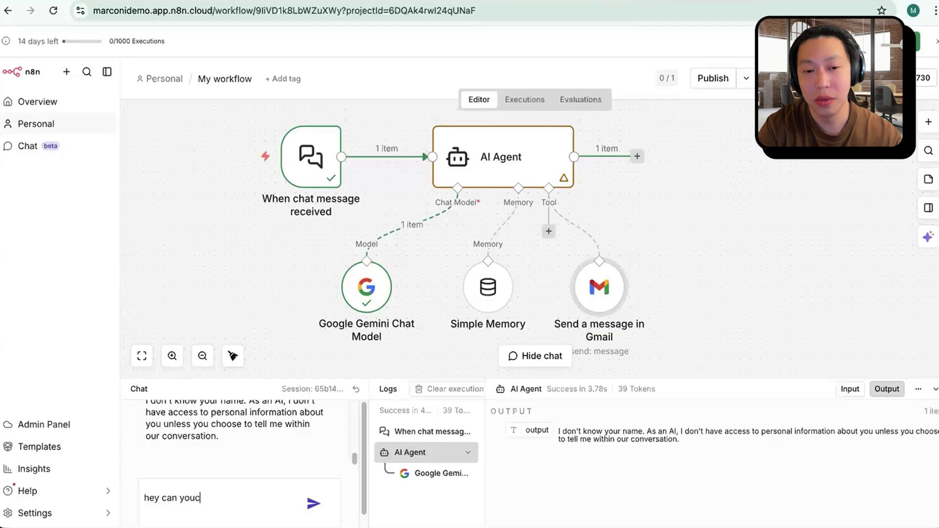
key(BackSpace)
key(BackSpace)
key(BackSpace)
text(come uyp)
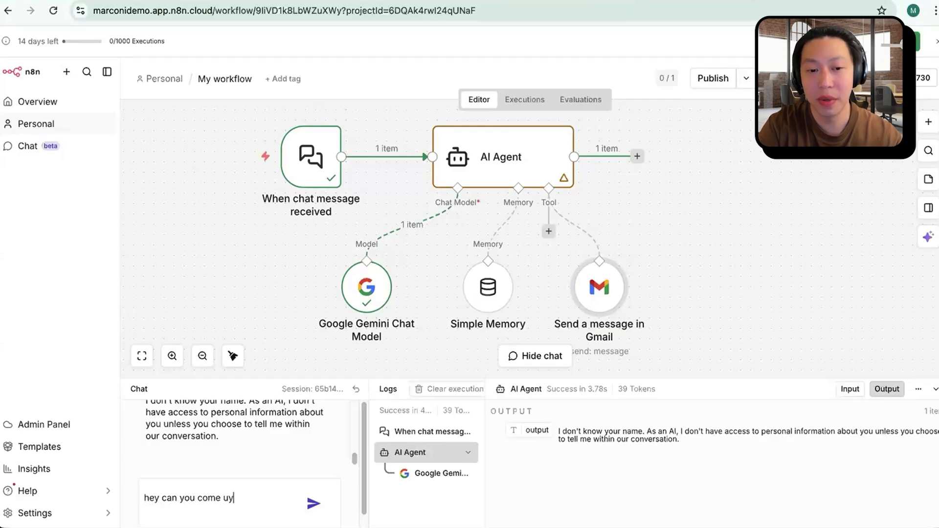
key(BackSpace)
key(BackSpace)
text(p with a )
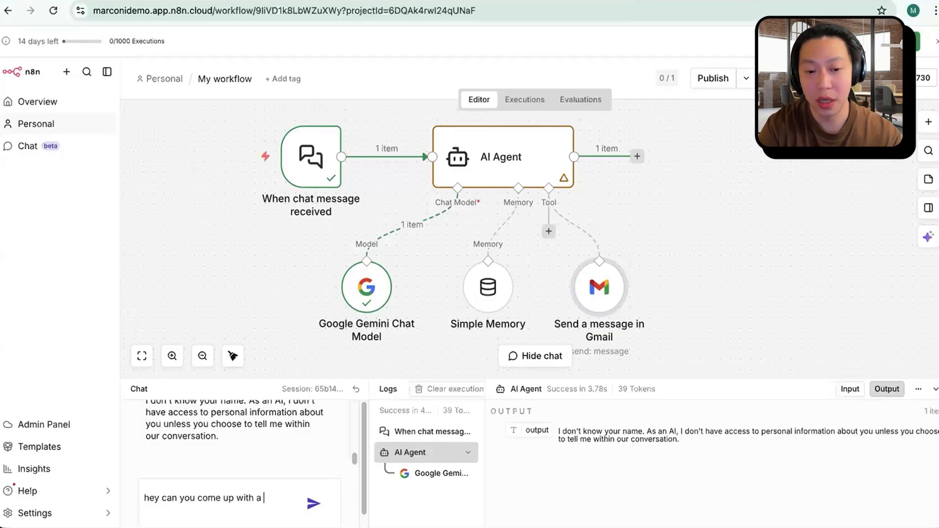
text(300 word blog)
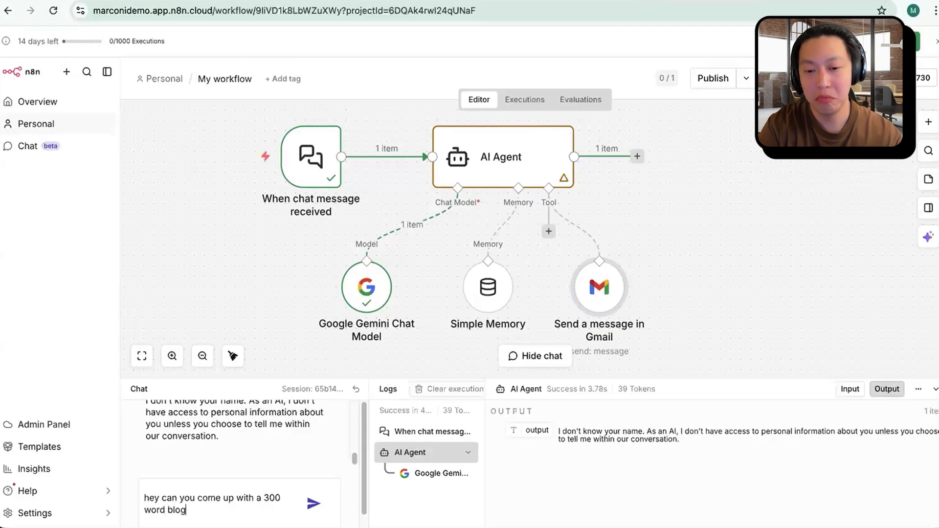
text(ppoo)
key(BackSpace)
key(BackSpace)
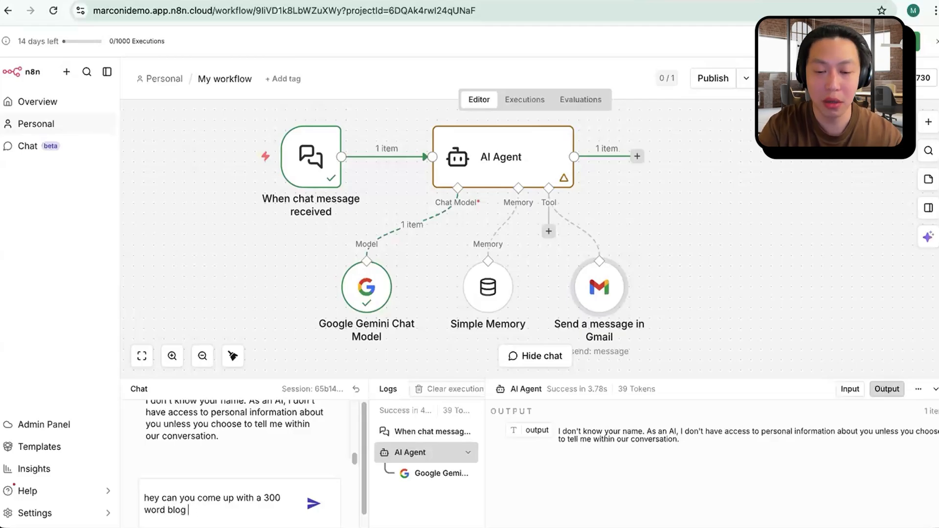
text(or CS)
key(BackSpace)
text(XL, and)
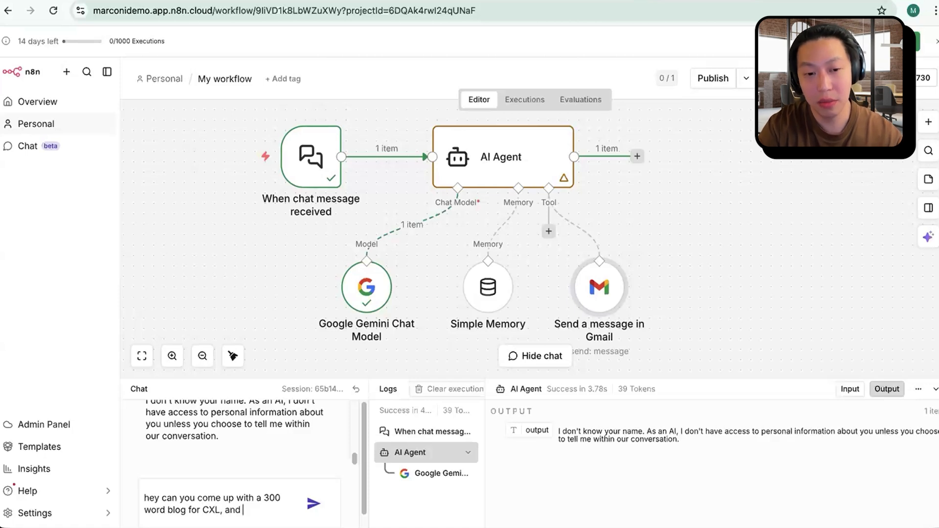
key(BackSpace)
key(BackSpace)
text( premiu)
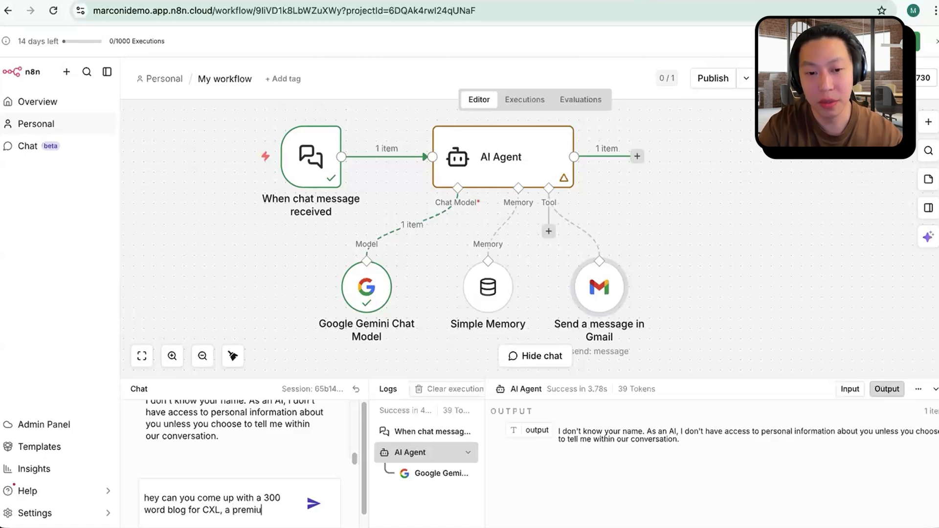
text(m b2b market)
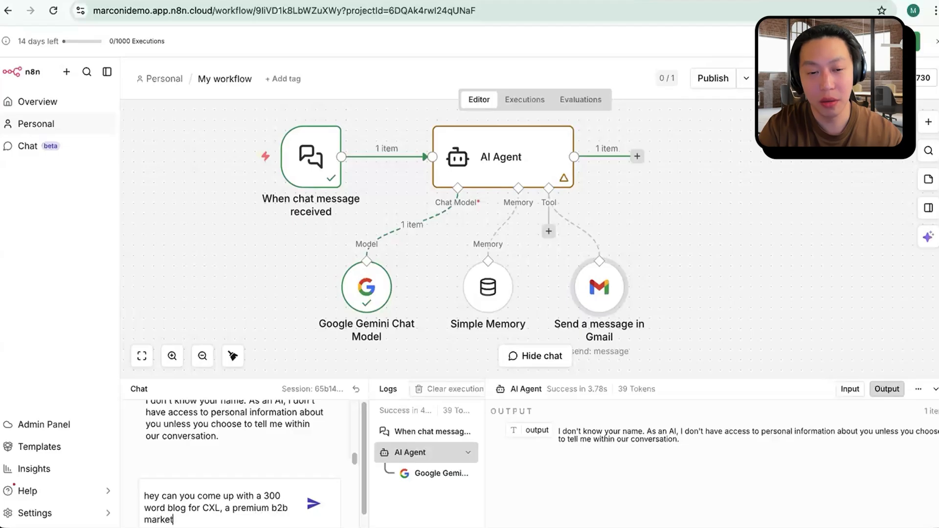
text(ing and education co)
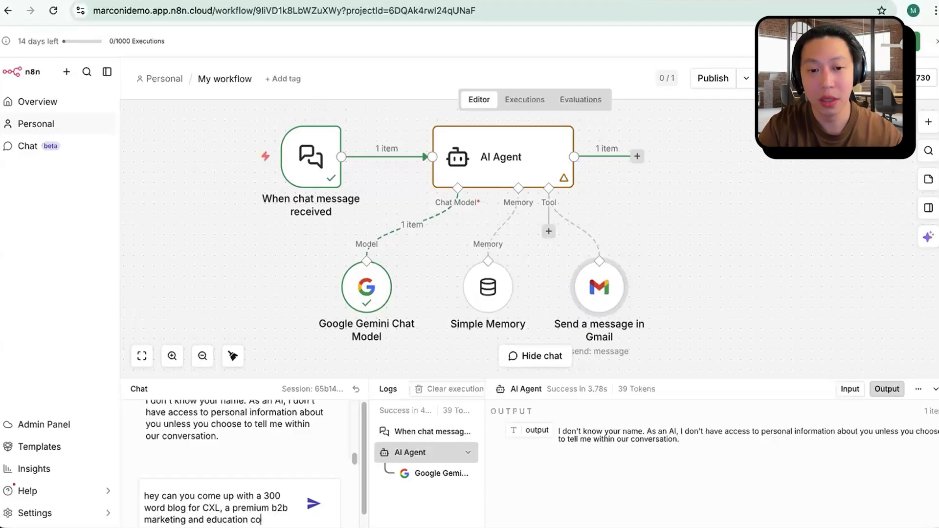
text(mpany and sen)
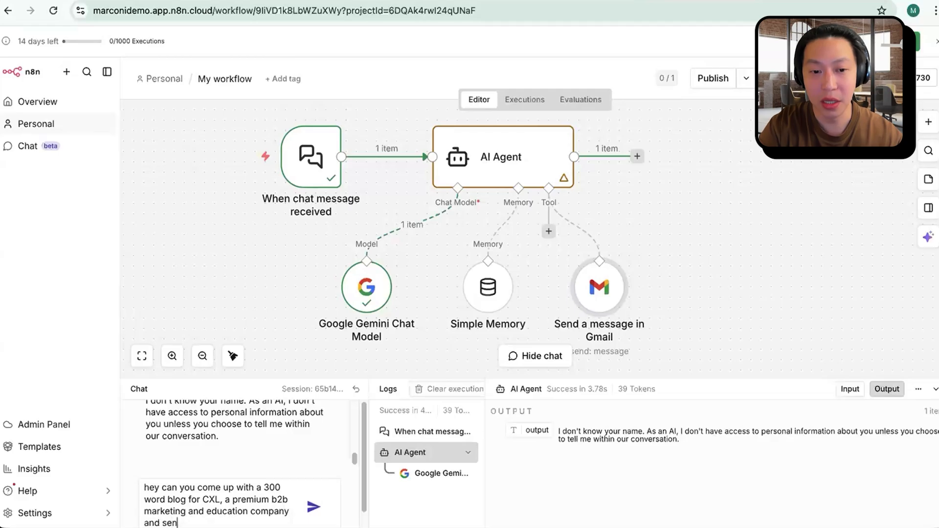
text(d it to )
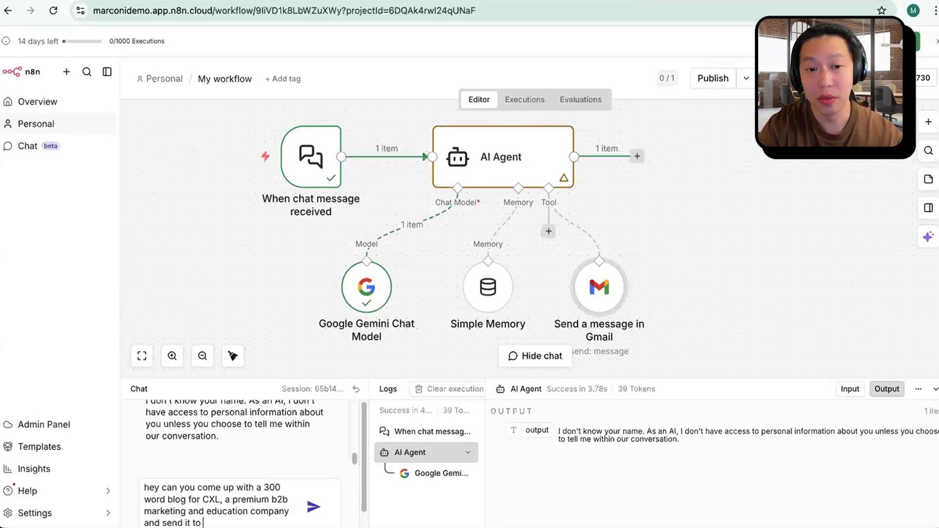
text(my email at)
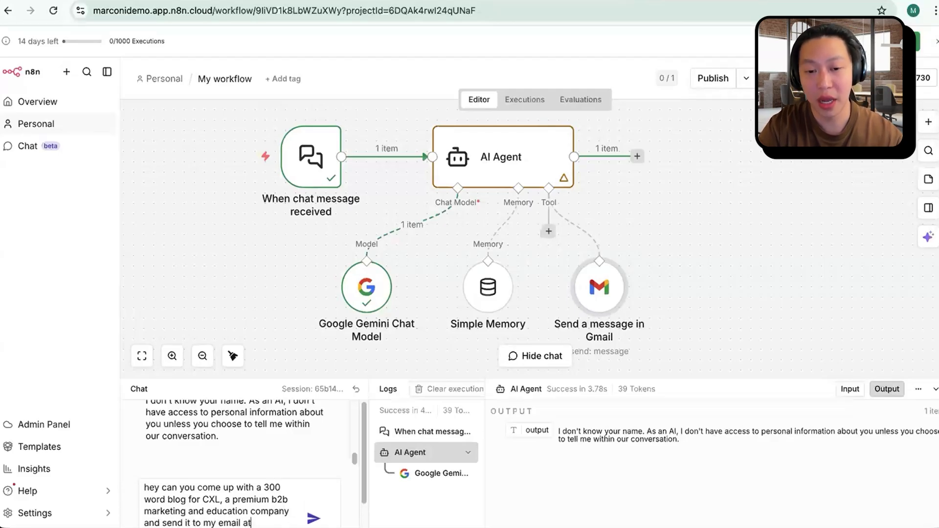
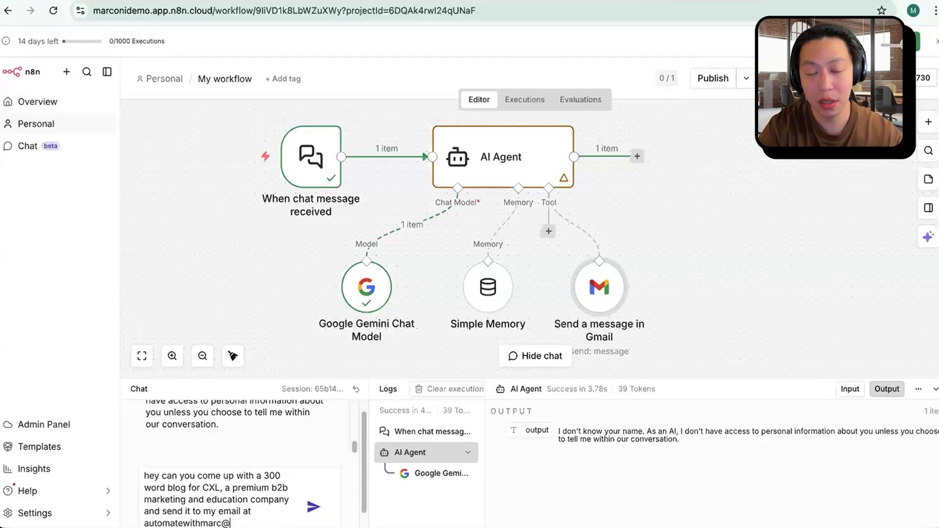
key(Left)
key(Left)
key(Left)
key(Left)
key(Left)
key(Left)
key(Left)
key(Left)
key(Left)
key(Left)
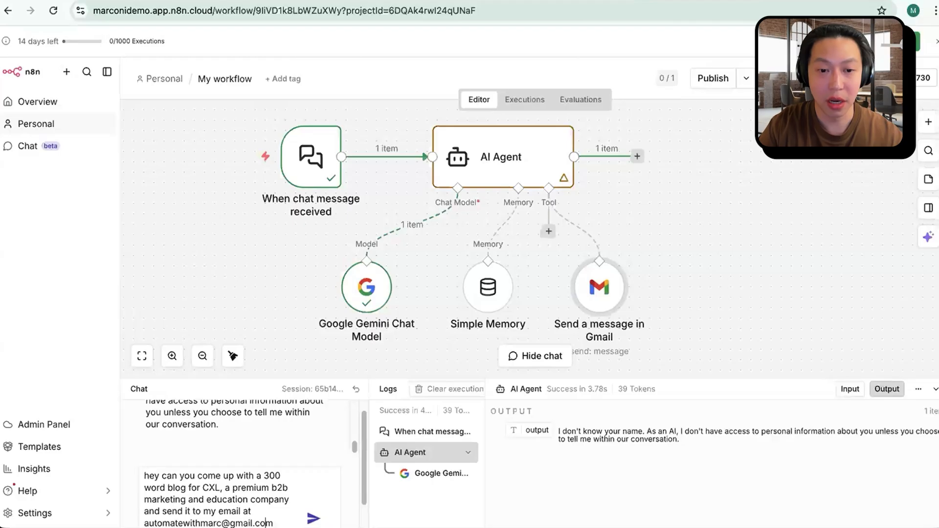
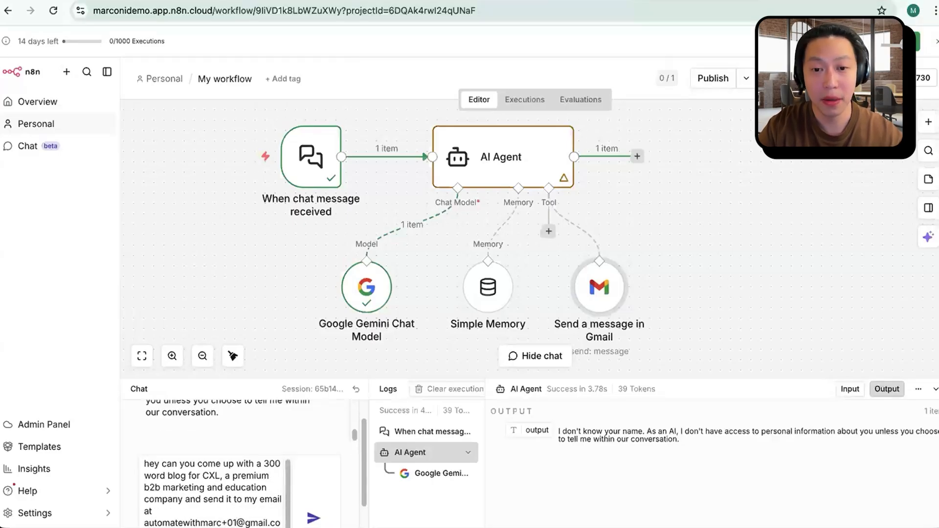
key(Return)
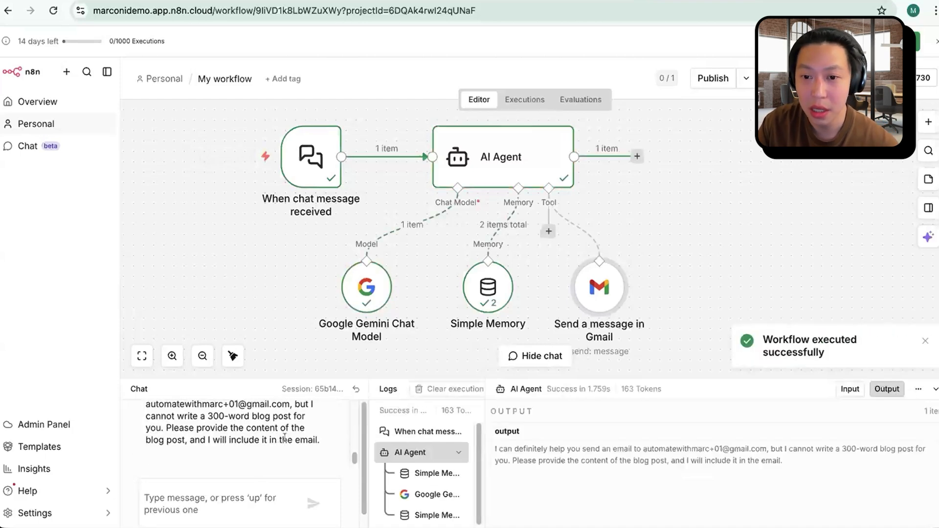
drag(769, 448, 785, 462)
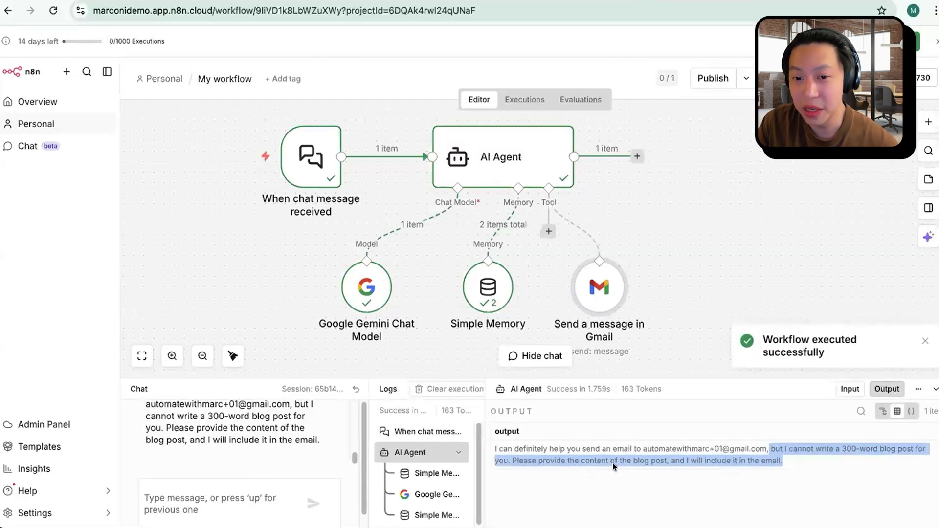
Step: Ask the agent in chat to send an email about your 2:30pm appointment to your plus-addressed email, naming the person you are meeting
click(270, 496)
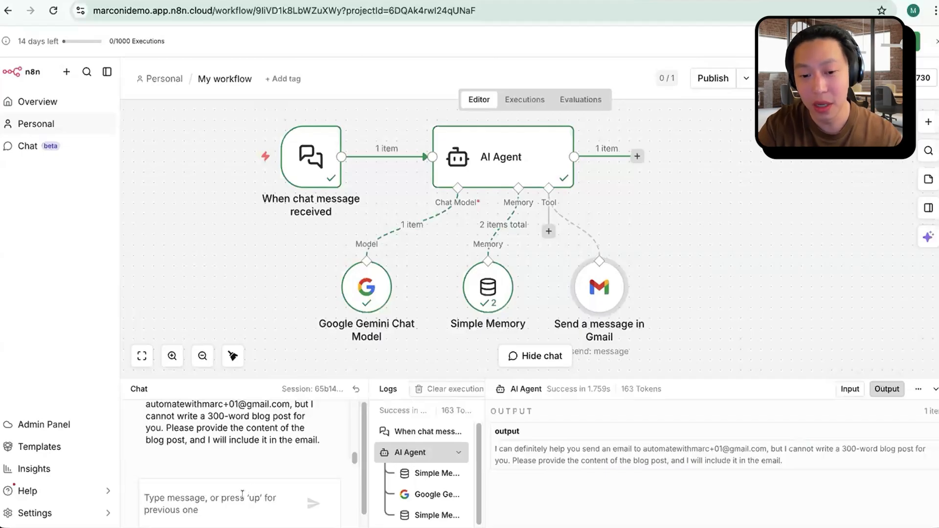
text(can yiou)
key(BackSpace)
key(BackSpace)
key(BackSpace)
text(ou send an ema)
key(BackSpace)
key(BackSpace)
key(BackSpace)
text(a)
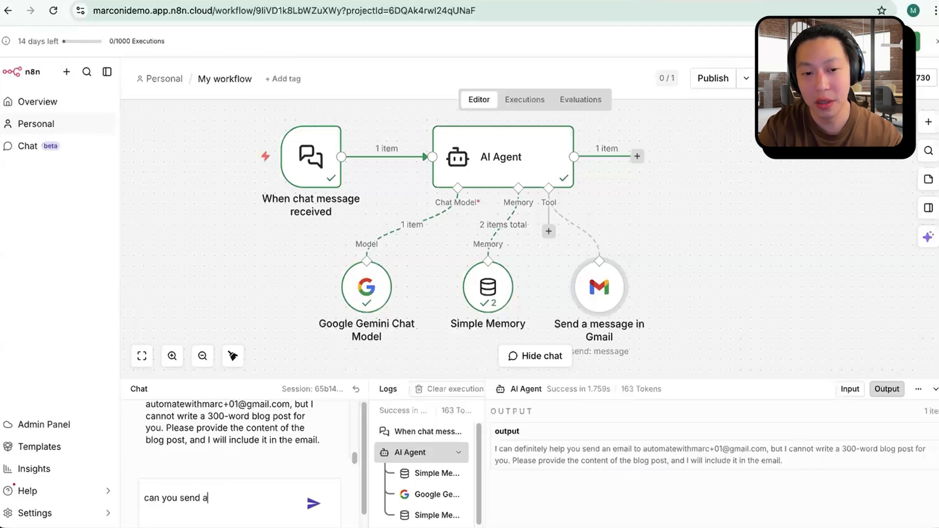
text(n email about my ap)
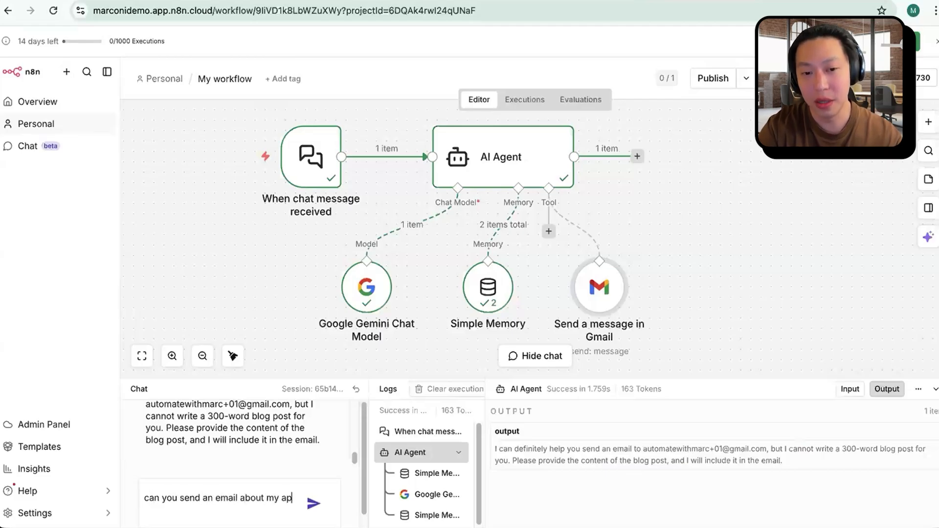
text(pointment with)
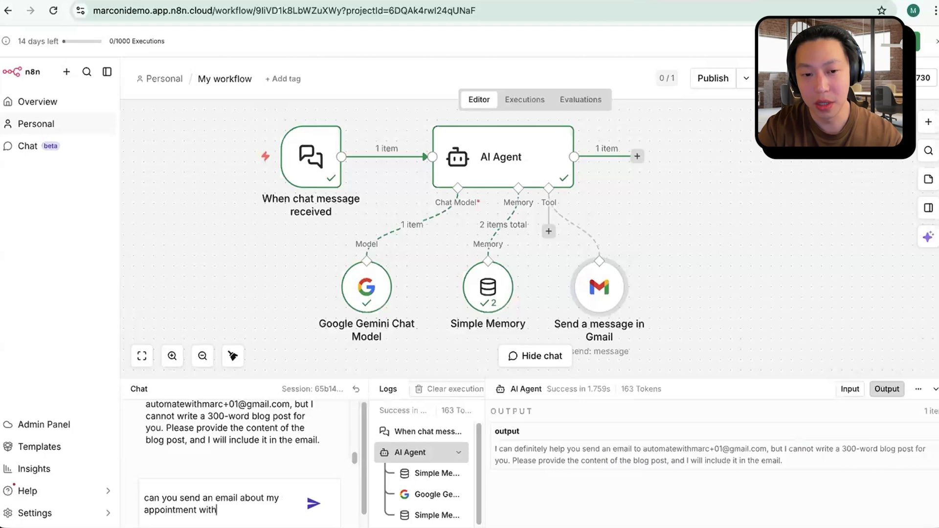
text( Marc at 2:30pm at)
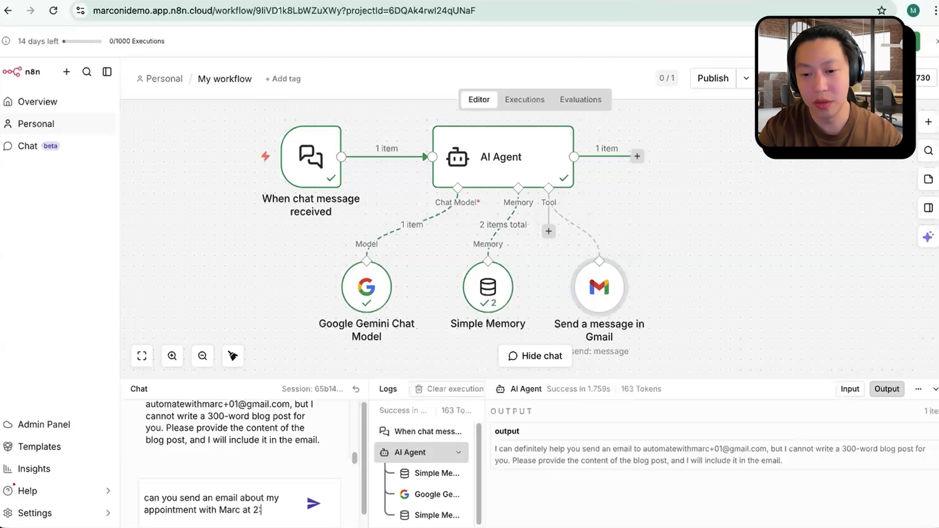
key(BackSpace)
key(BackSpace)
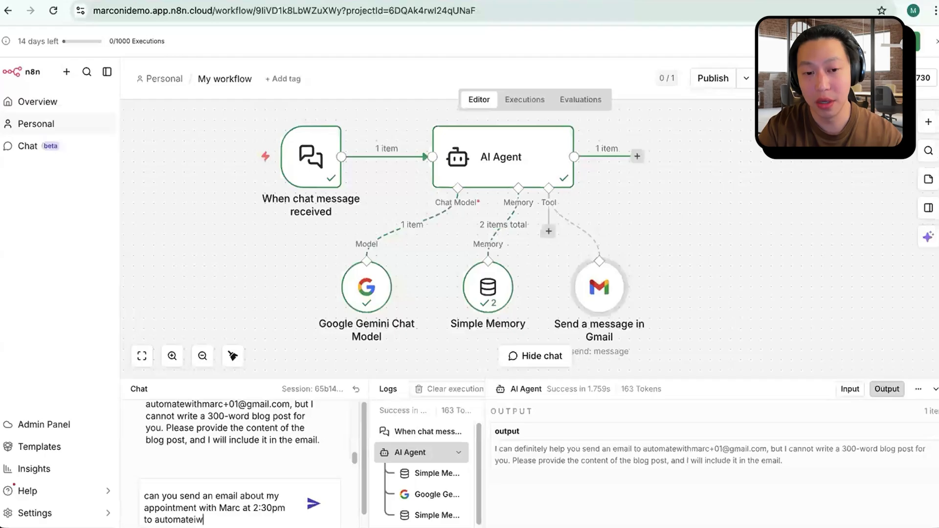
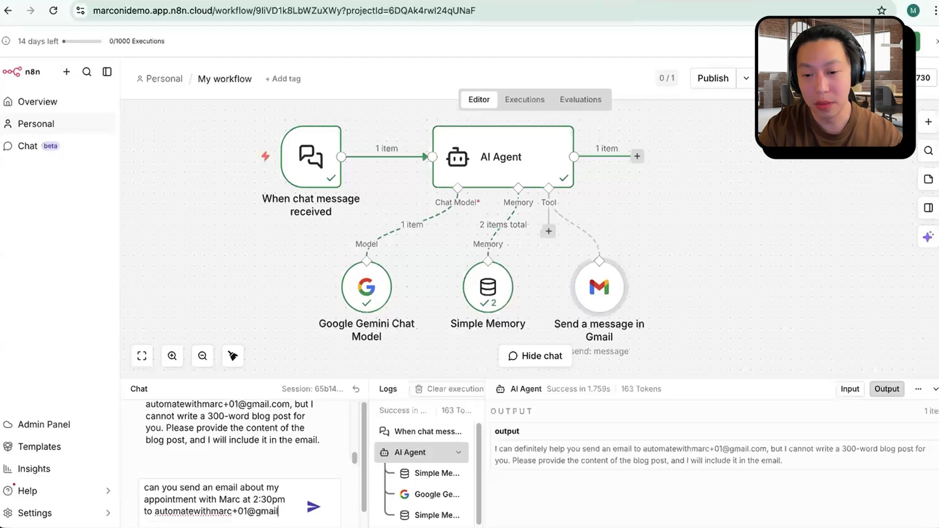
key(Return)
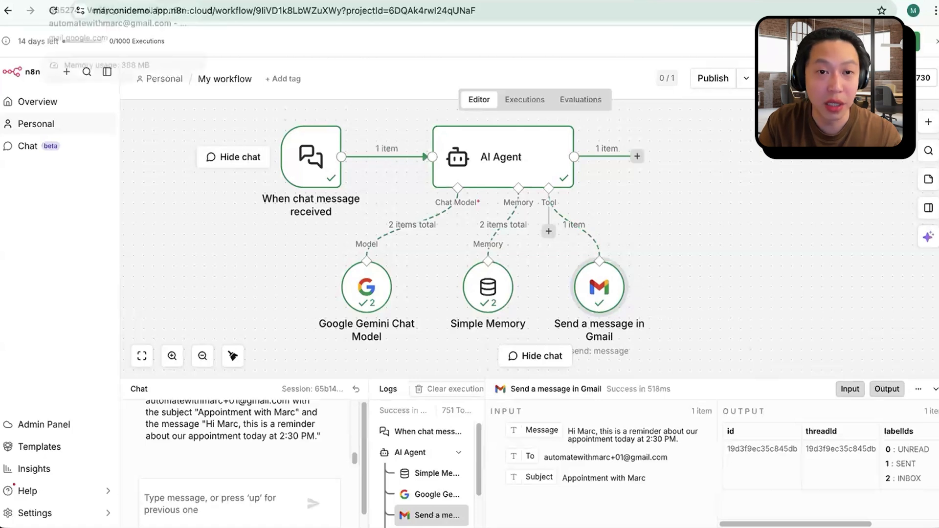
Step: Switch to the Gmail inbox and check for the appointment email sent by the agent
click(88, 1)
click(88, 129)
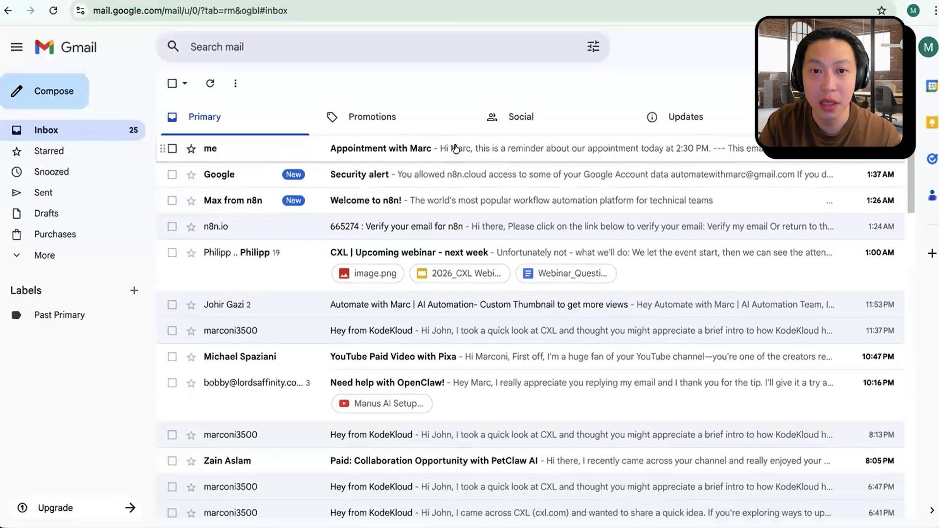
Step: Open the appointment email at the head of the Gmail inbox and read its reminder message
click(455, 147)
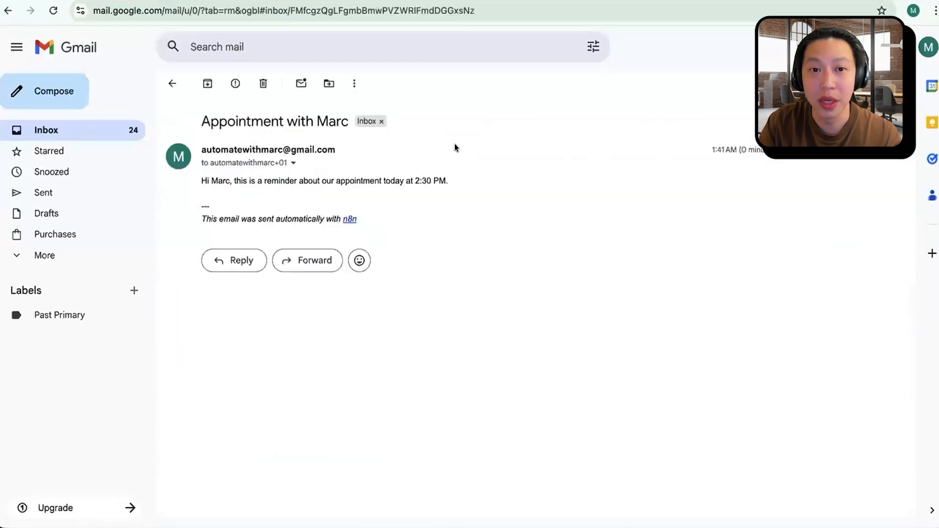
triple_click(299, 184)
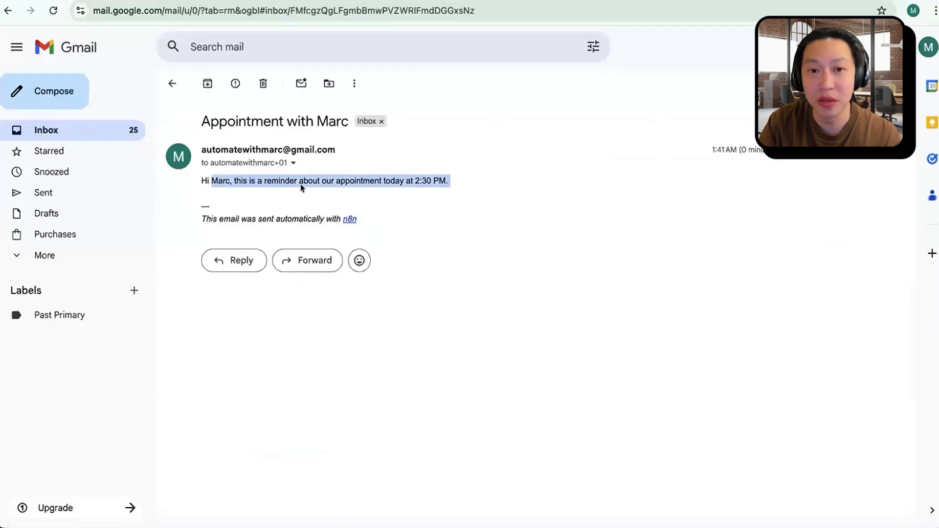
click(434, 187)
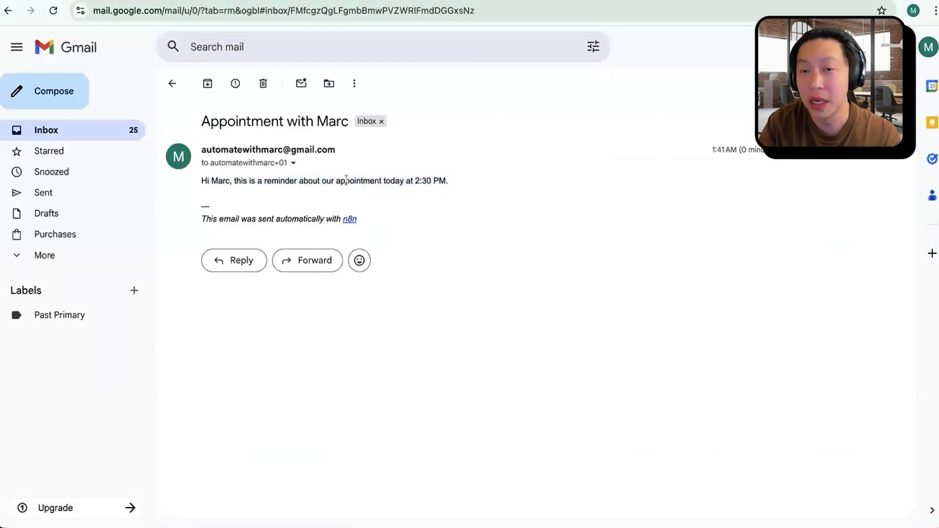
Step: Switch back to the n8n workflow and review the agent's chat reply about the sent appointment email
click(655, 1)
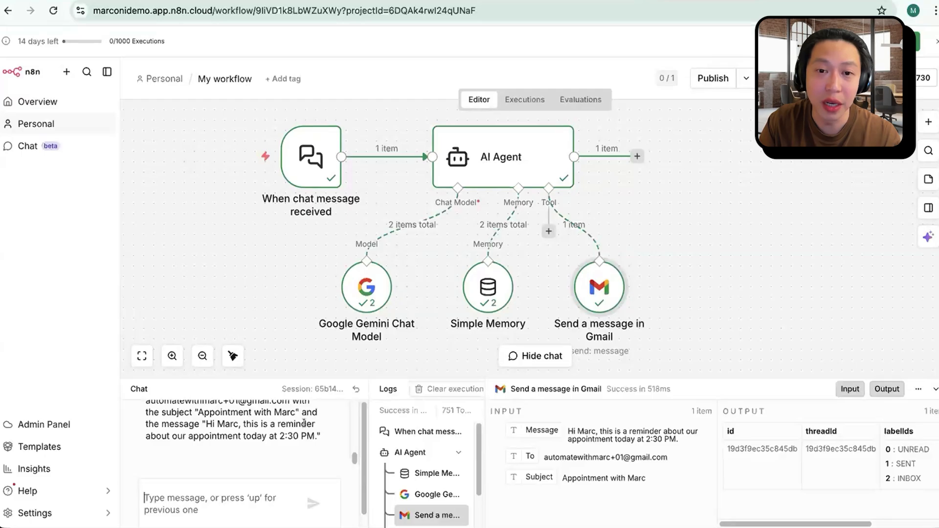
scroll(276, 448, up, 3)
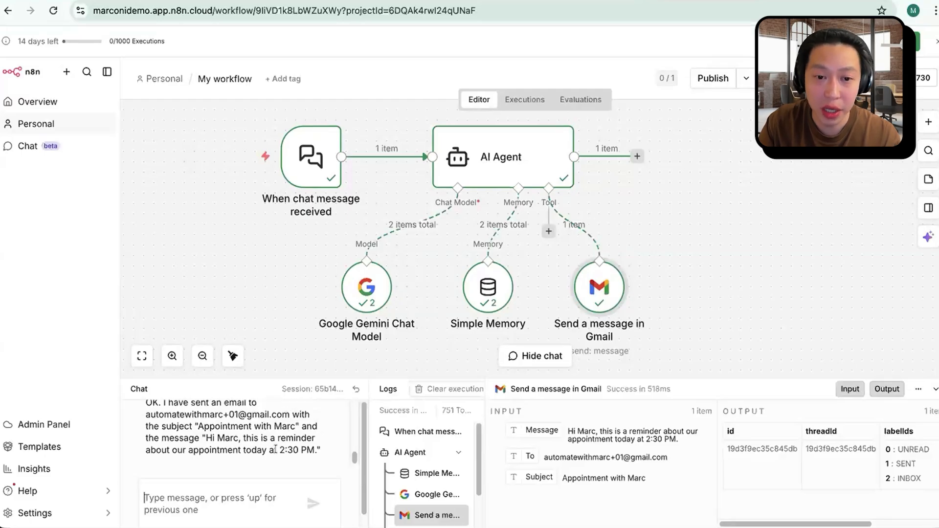
scroll(275, 449, down, 3)
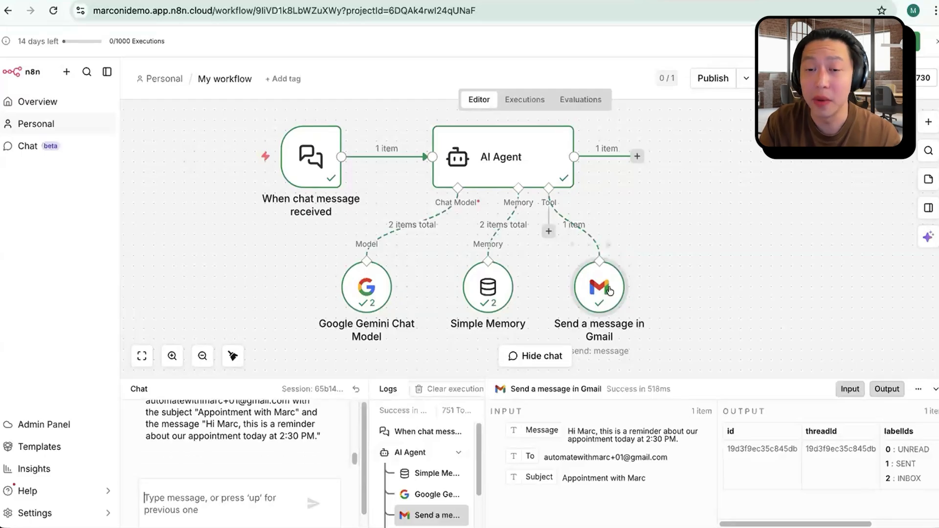
Step: Move the Gmail tool node away from Simple Memory and add a Google Docs create-document tool to the AI Agent
drag(601, 282, 652, 283)
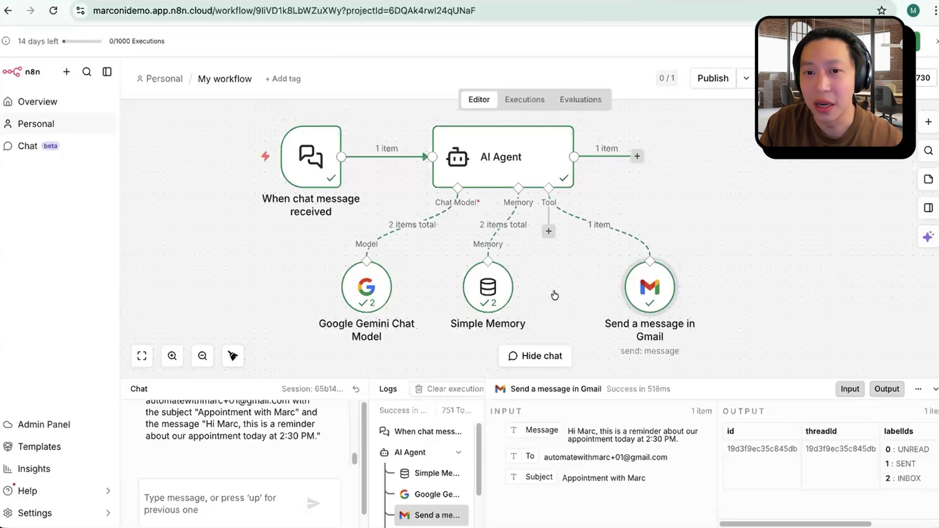
click(548, 231)
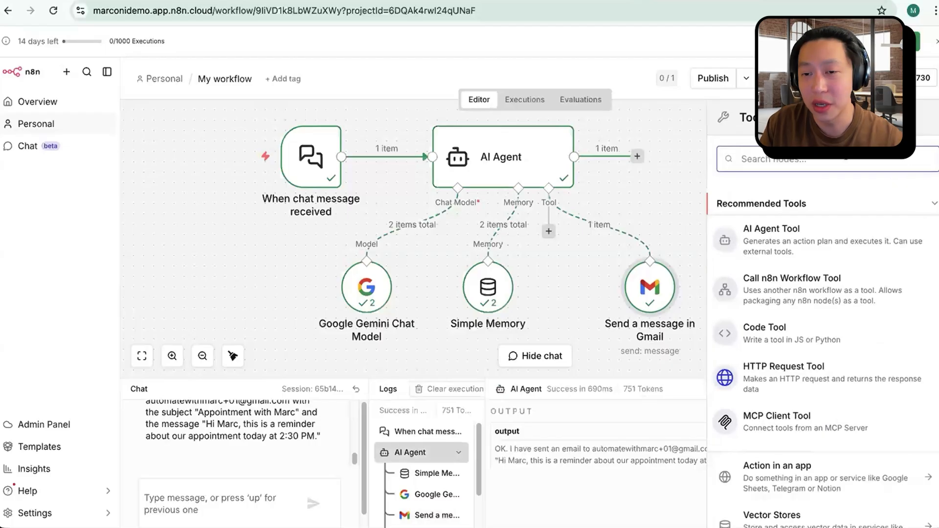
text(doc)
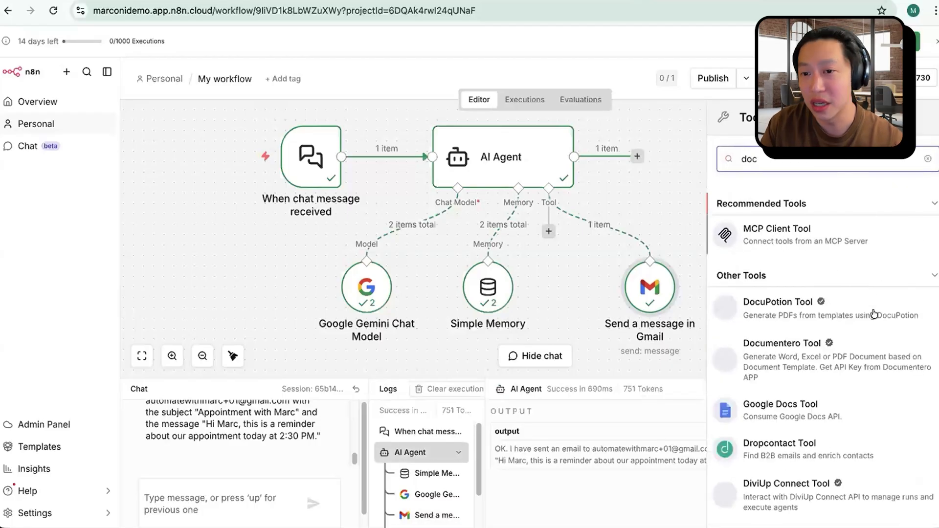
click(834, 413)
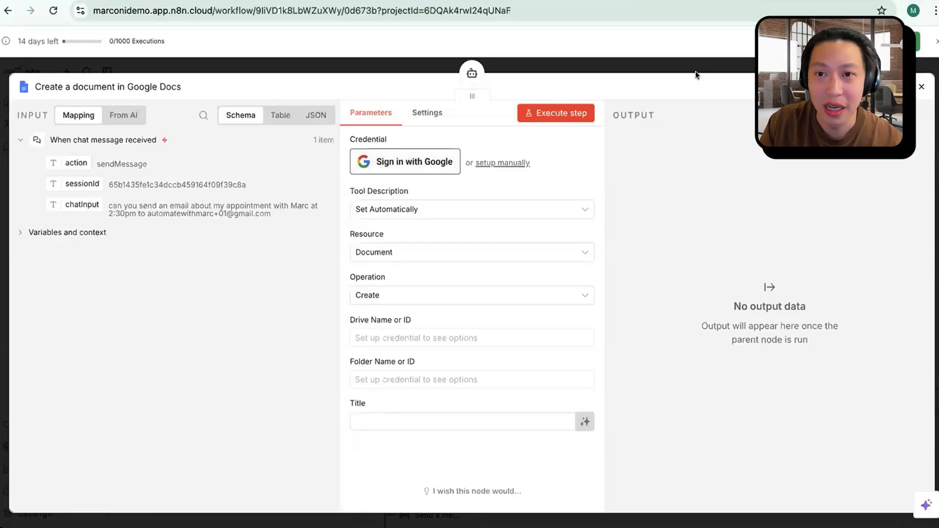
click(921, 88)
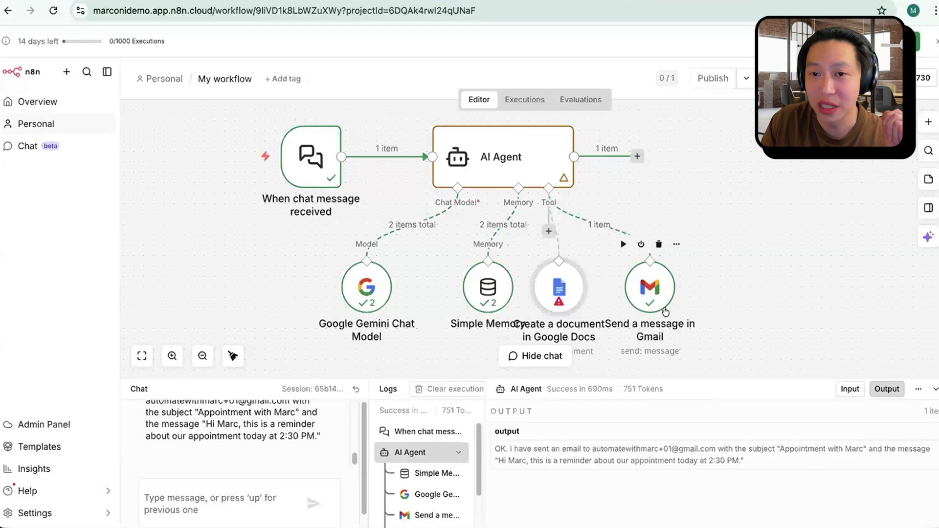
Step: Delete the Google Docs tool from the AI Agent and move the Gmail tool node back toward Simple Memory
click(566, 247)
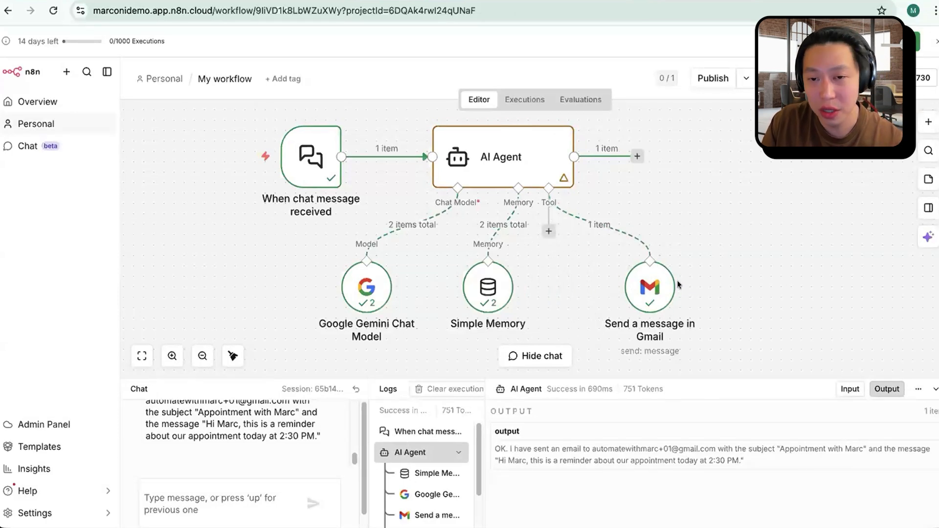
drag(658, 293, 628, 293)
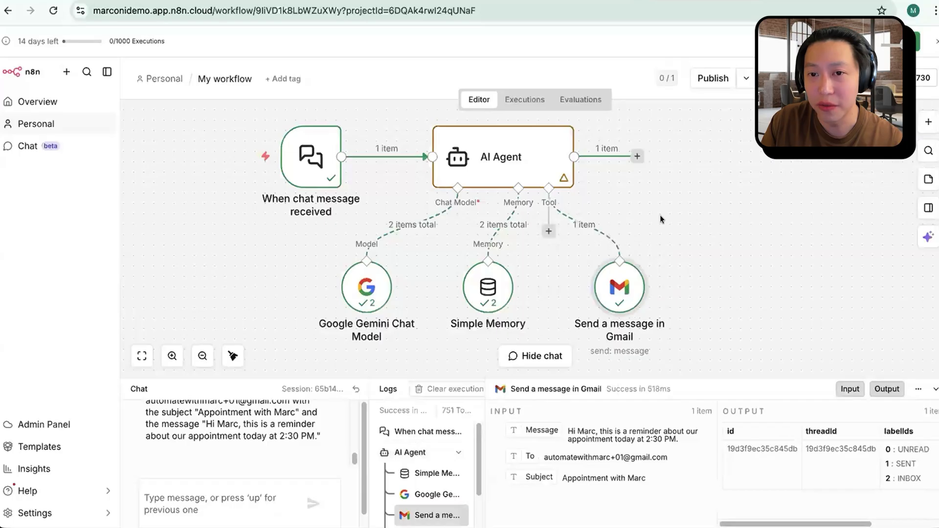
Step: Add a Gmail Send a message node connected to the AI Agent's main output, leaving its fields empty
scroll(521, 190, up, 1)
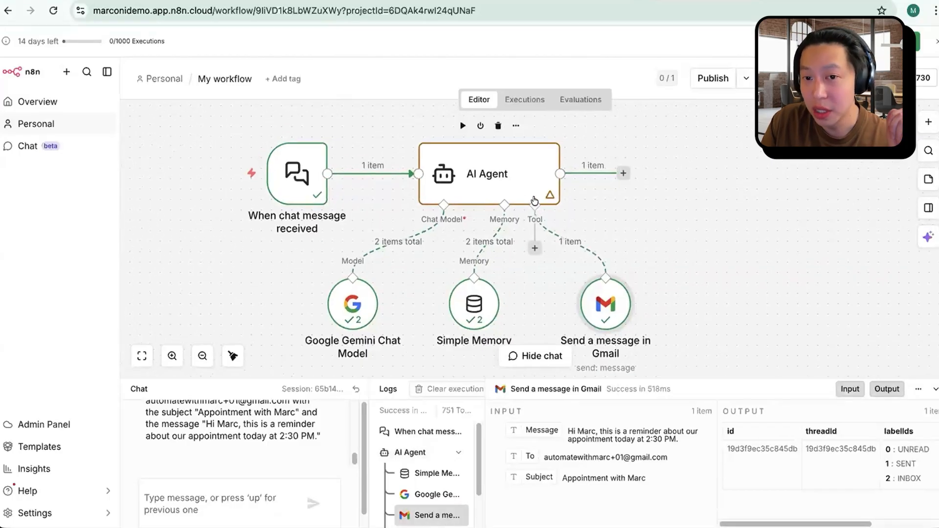
mouse_move(602, 304)
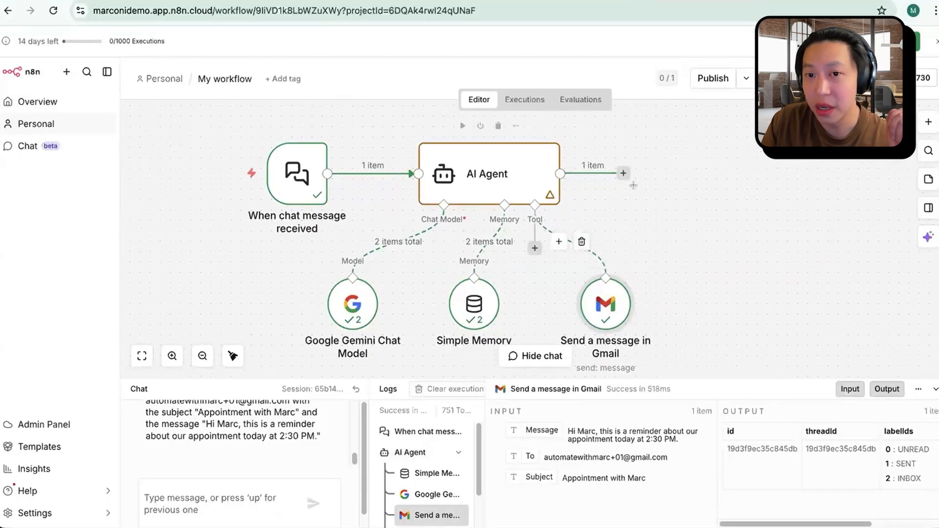
click(623, 173)
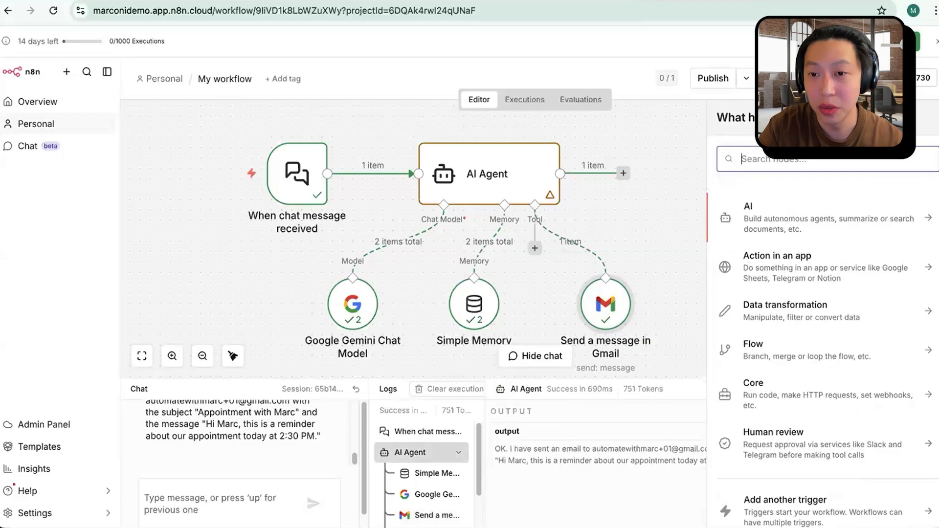
text(gmail)
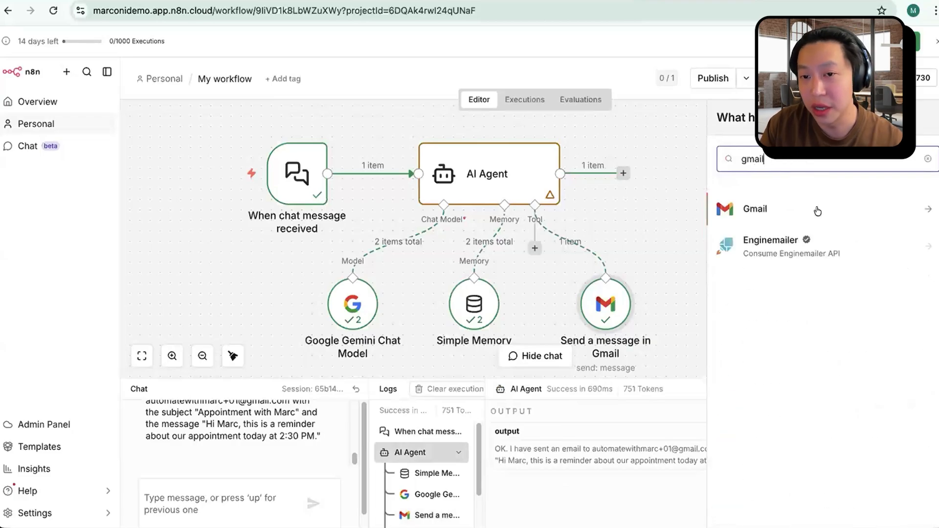
click(817, 211)
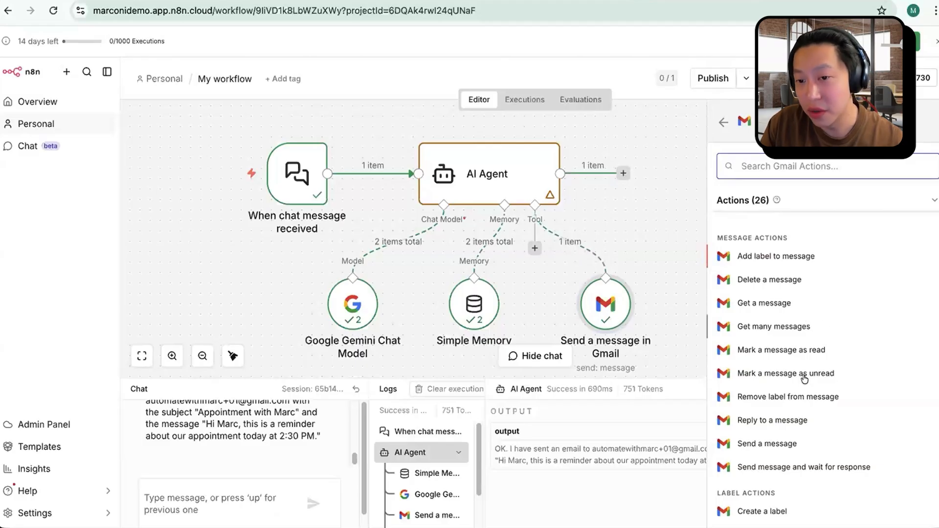
click(766, 444)
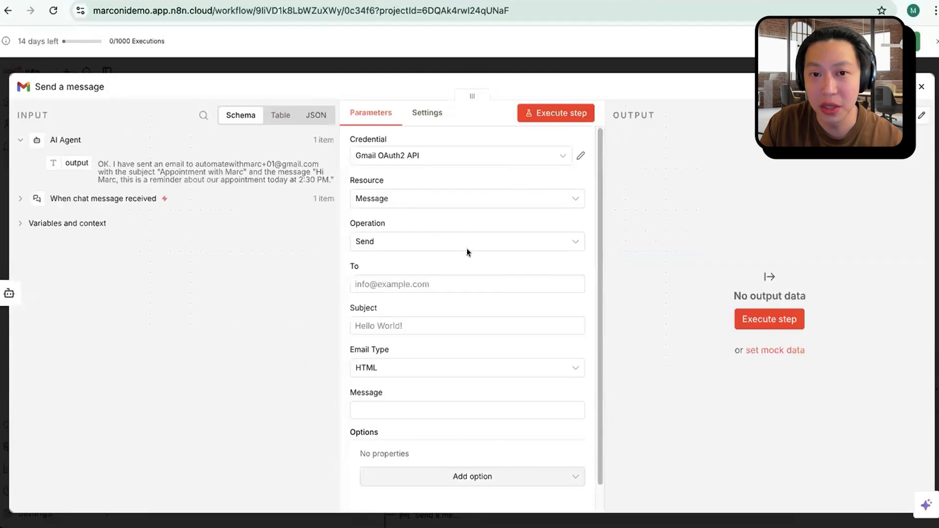
key(Escape)
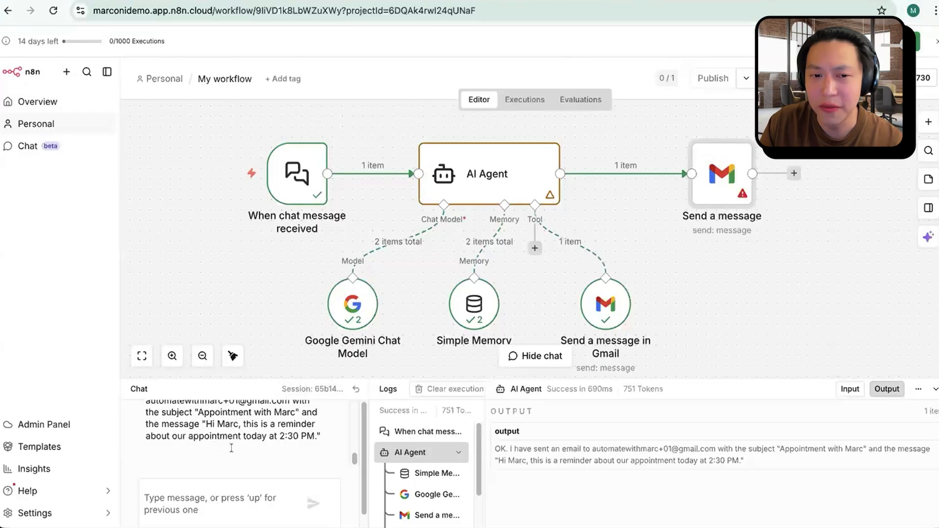
Step: Review the agent's chat reply, and delete the Gmail Send a message node that follows the AI Agent
scroll(233, 447, up, 5)
scroll(232, 447, down, 3)
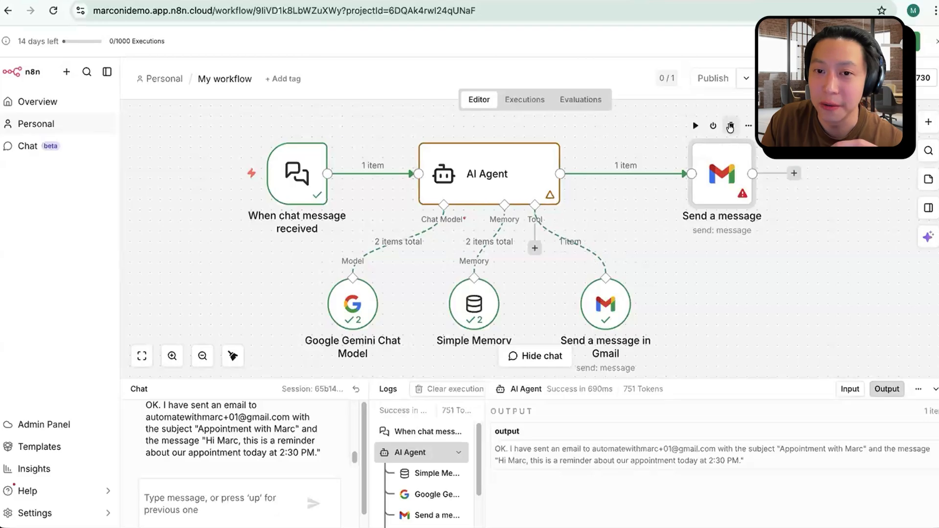
click(730, 127)
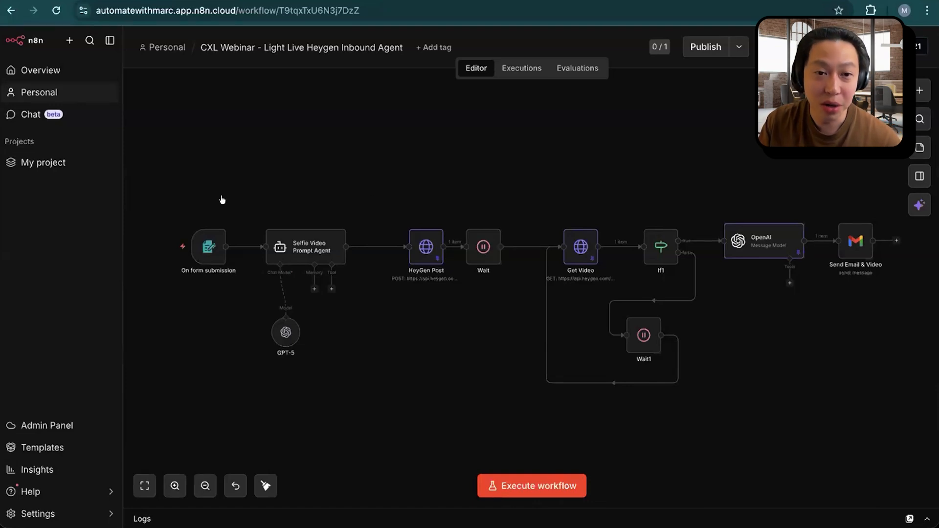
Step: Execute the CXL Webinar - Light Live Heygen Inbound Agent workflow from its form submission trigger
mouse_move(209, 247)
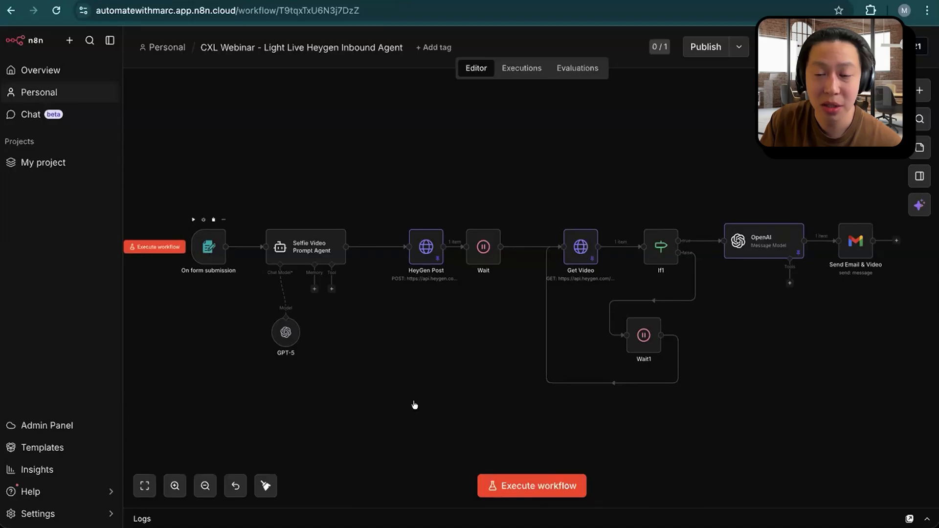
click(529, 482)
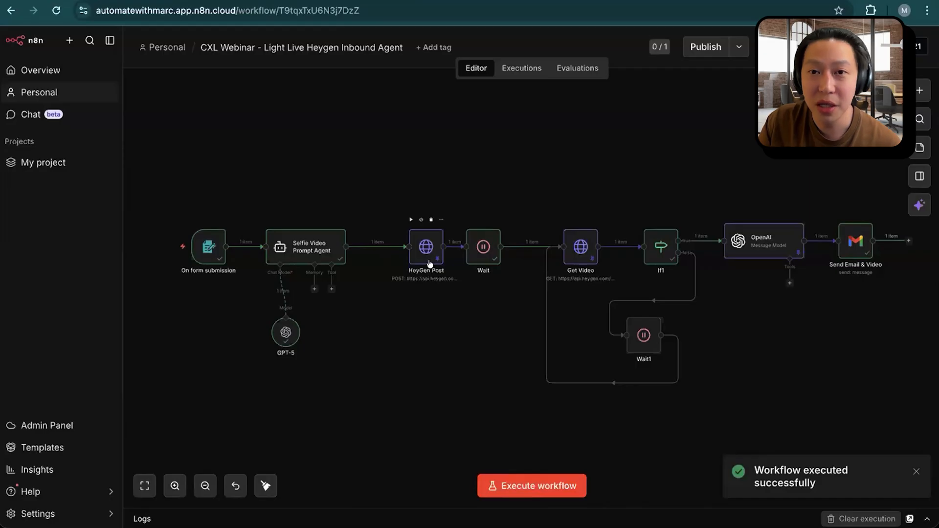
key(ctrl+Tab)
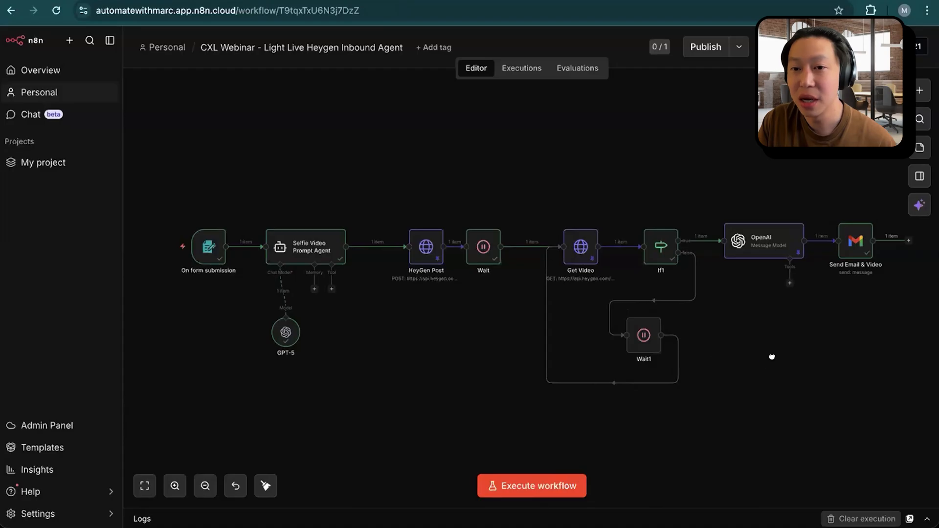
Step: Open the OpenAI node ahead of Send Email & Video and examine the email content in its output
scroll(771, 356, right, 4)
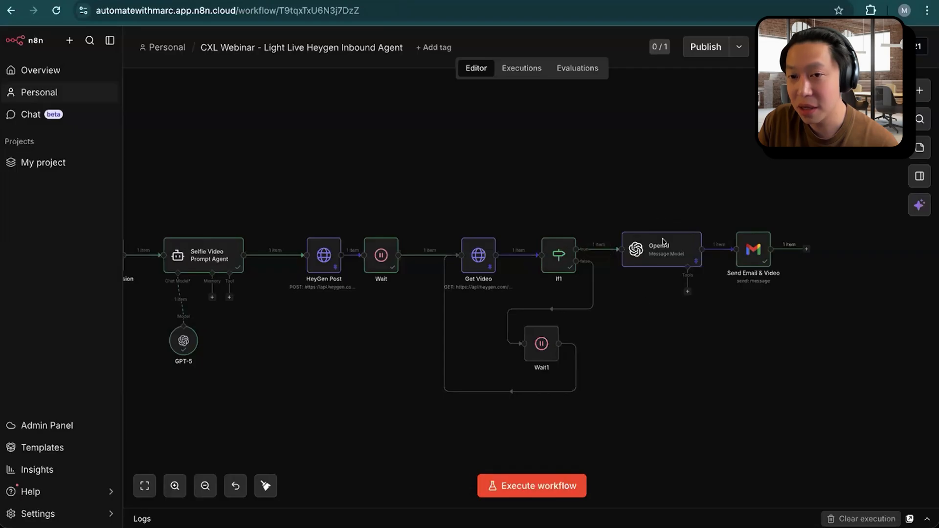
click(661, 256)
double_click(661, 256)
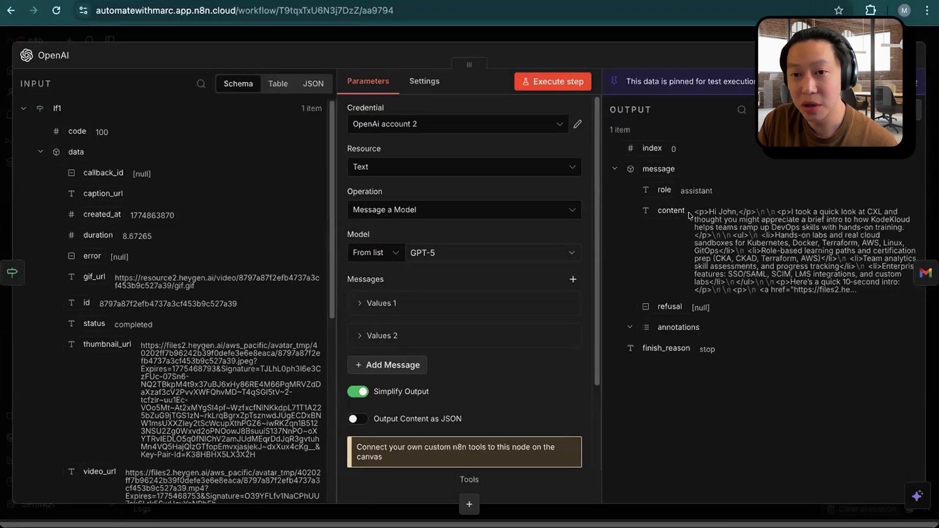
drag(693, 211, 811, 321)
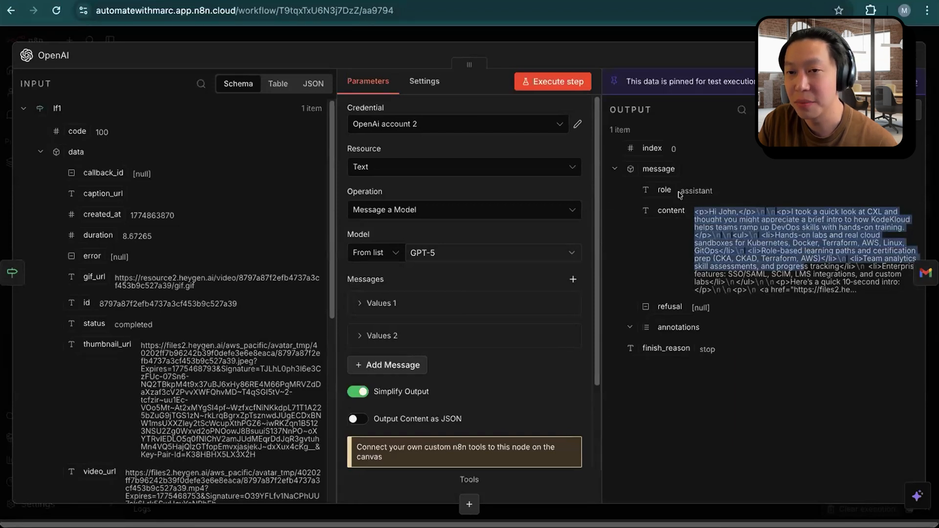
key(Escape)
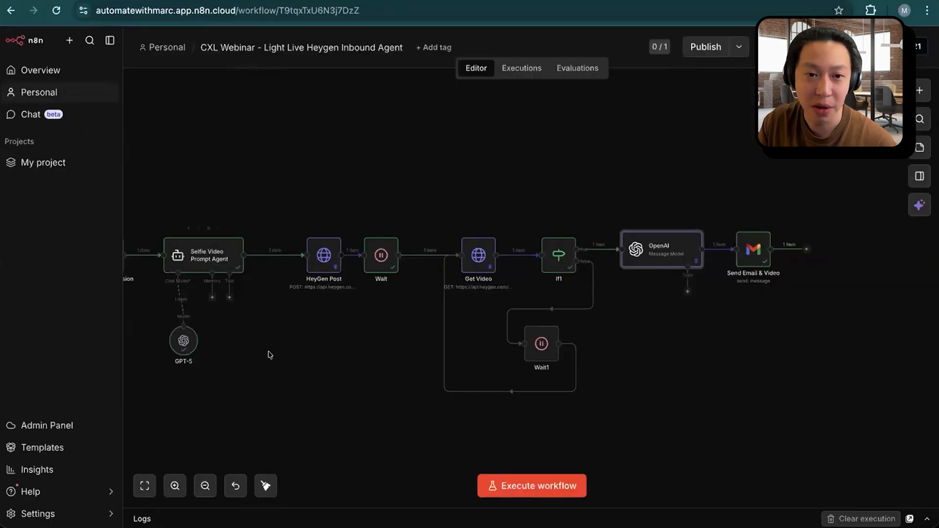
scroll(326, 329, left, 3)
scroll(832, 416, right, 2)
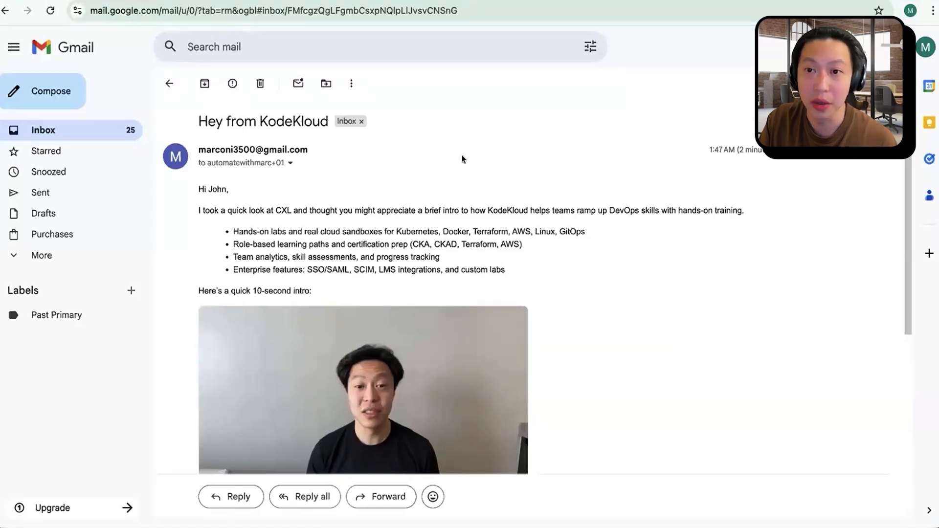
Step: Read the Hey from KodeKloud email in Gmail, checking its greeting, intro sentence and bullet list above the video
drag(739, 150, 766, 149)
click(198, 195)
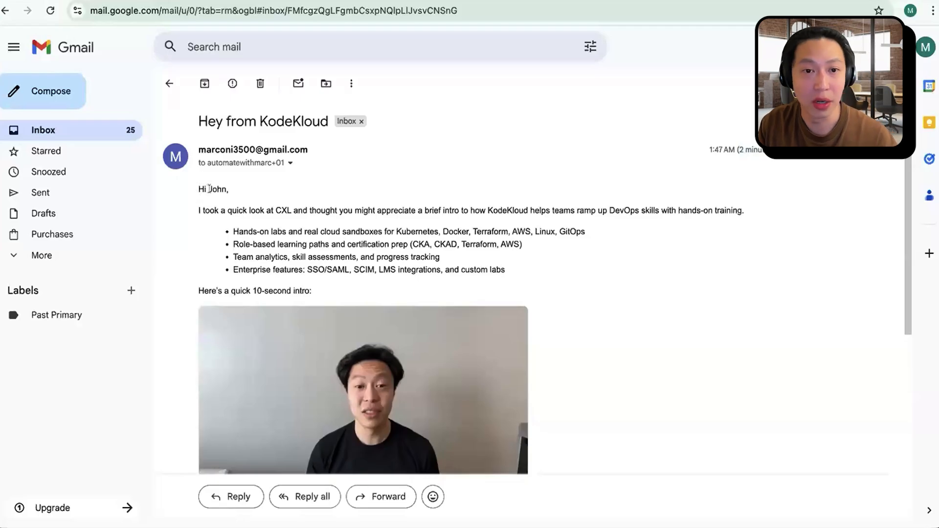
drag(209, 210, 288, 209)
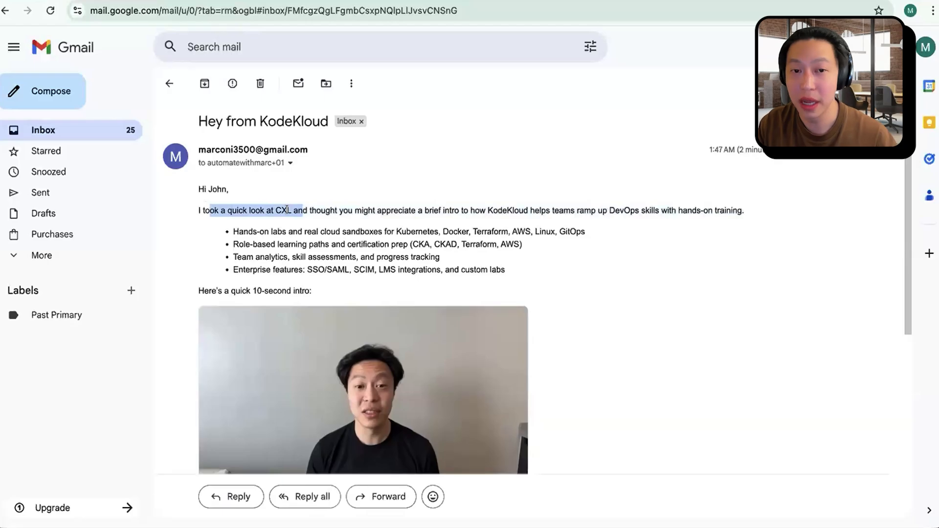
drag(374, 210, 557, 225)
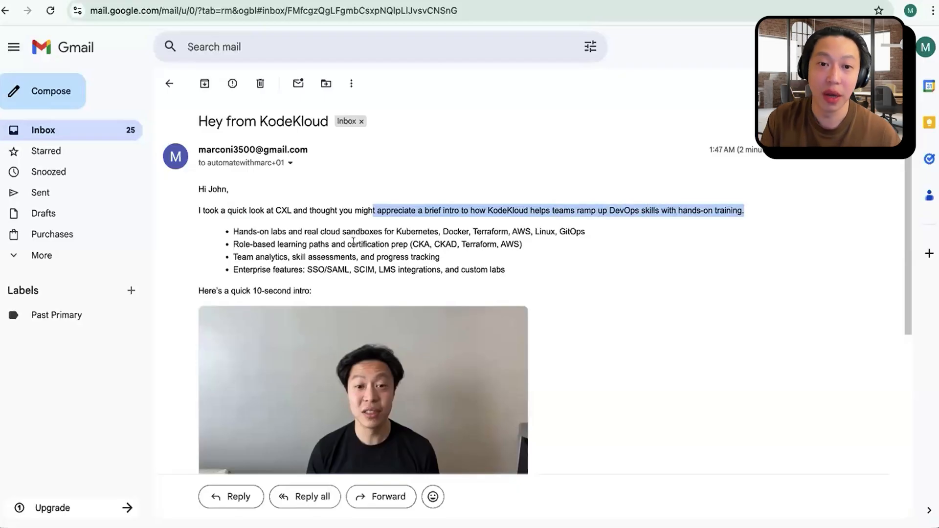
drag(366, 231, 432, 253)
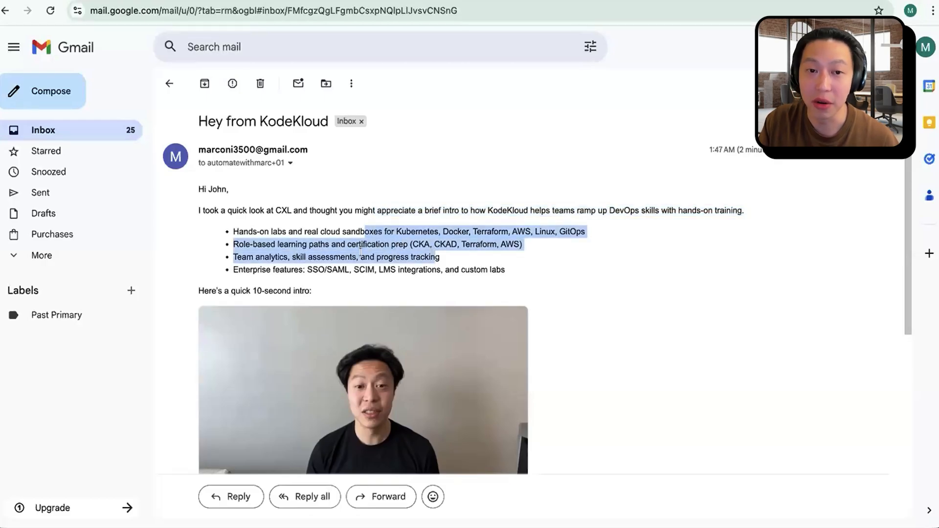
click(292, 263)
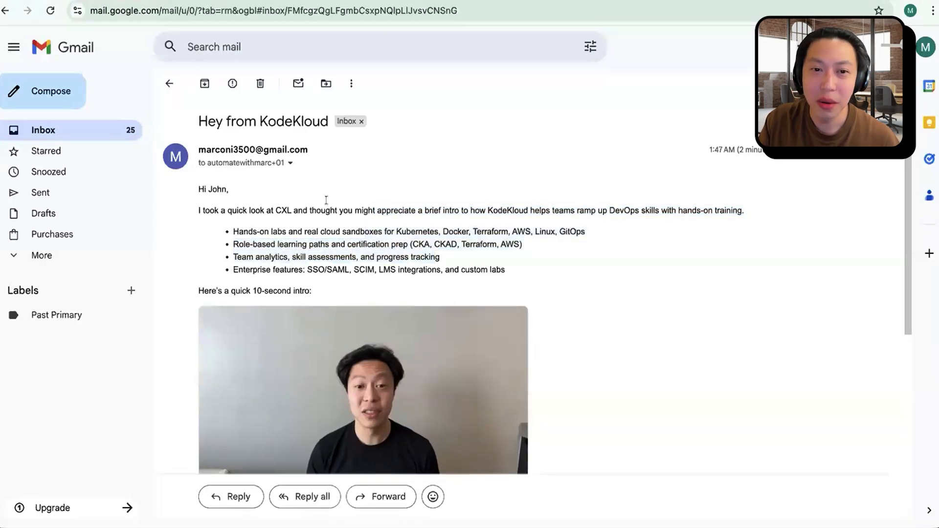
Step: Play the 10-second intro video from the Hey from KodeKloud email through to its end
scroll(469, 270, down, 2)
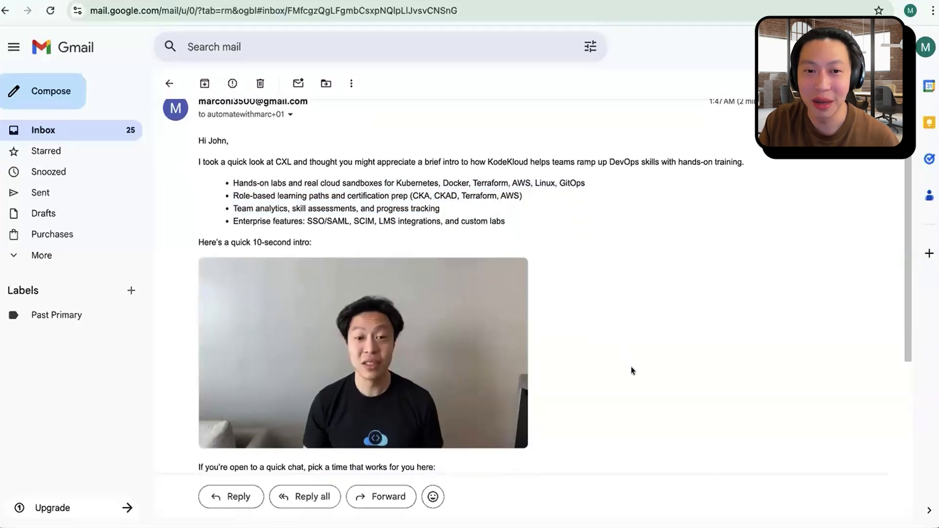
scroll(611, 368, down, 2)
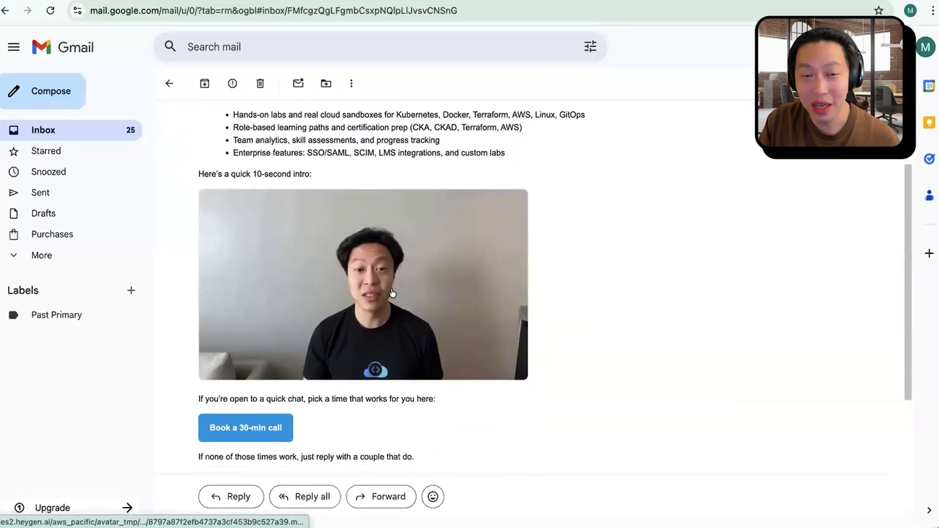
click(358, 280)
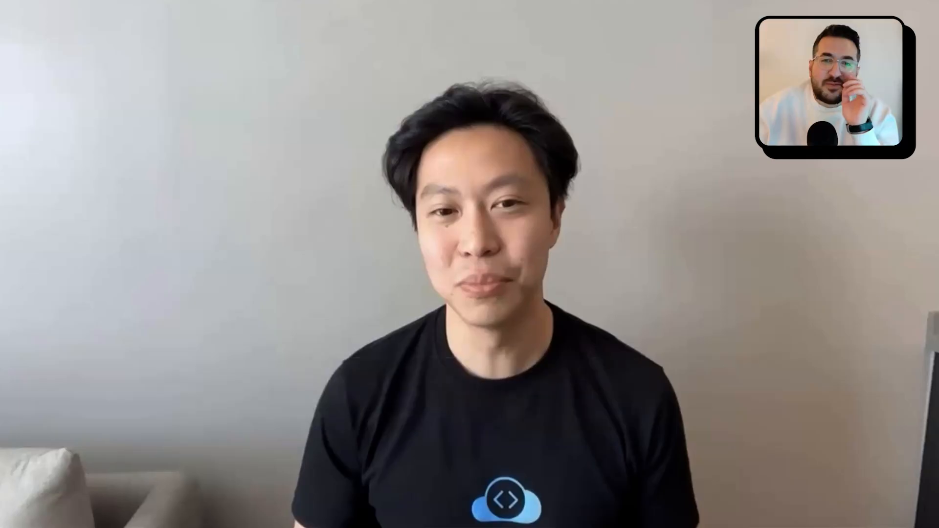
mouse_move(607, 295)
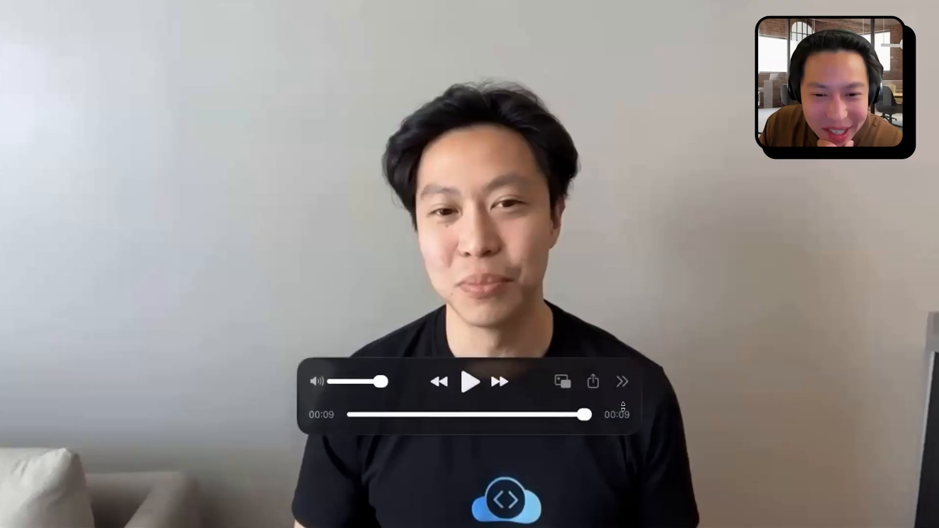
click(621, 380)
click(733, 312)
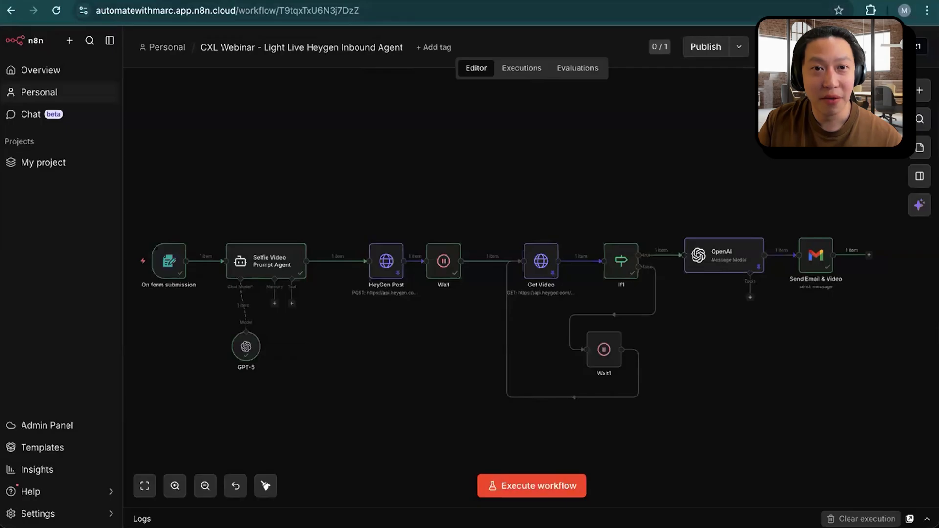
Step: Open the CXL Webinar - Image to Reels Social Media Engine (2026) workflow, and preview the gym, hot chocolate and croissant images in Google Drive's n8n Folder 2
click(210, 1)
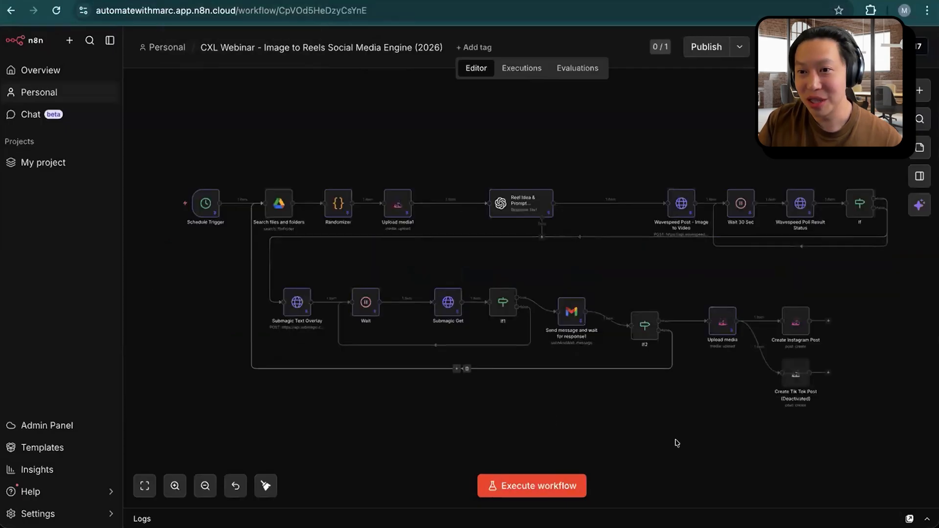
drag(709, 434, 685, 435)
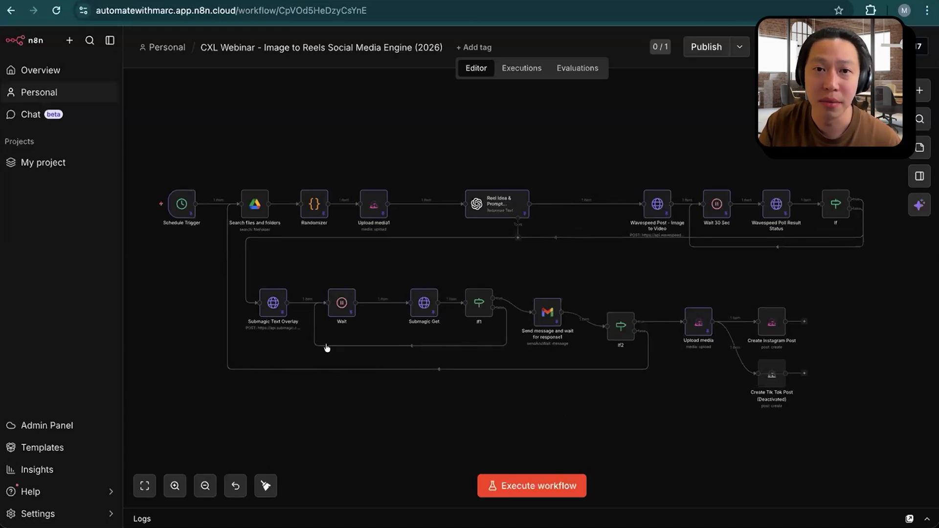
click(335, 0)
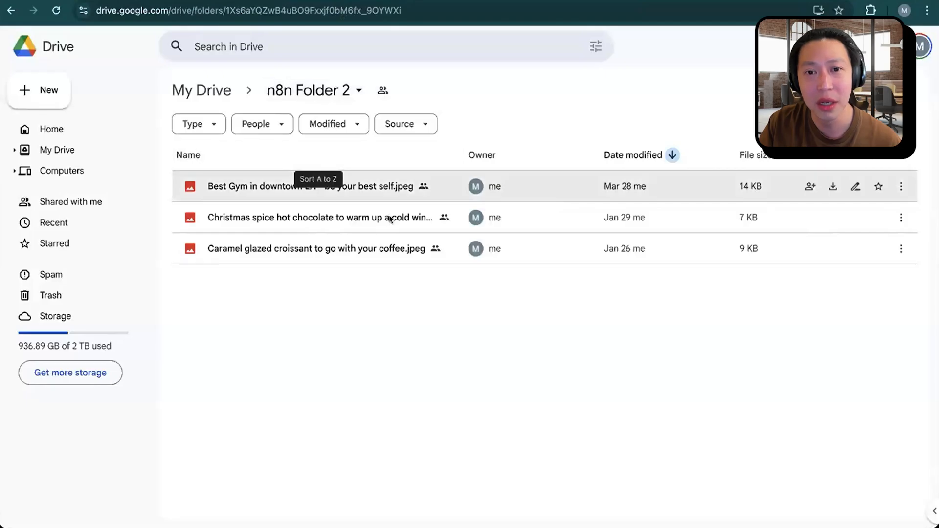
double_click(336, 180)
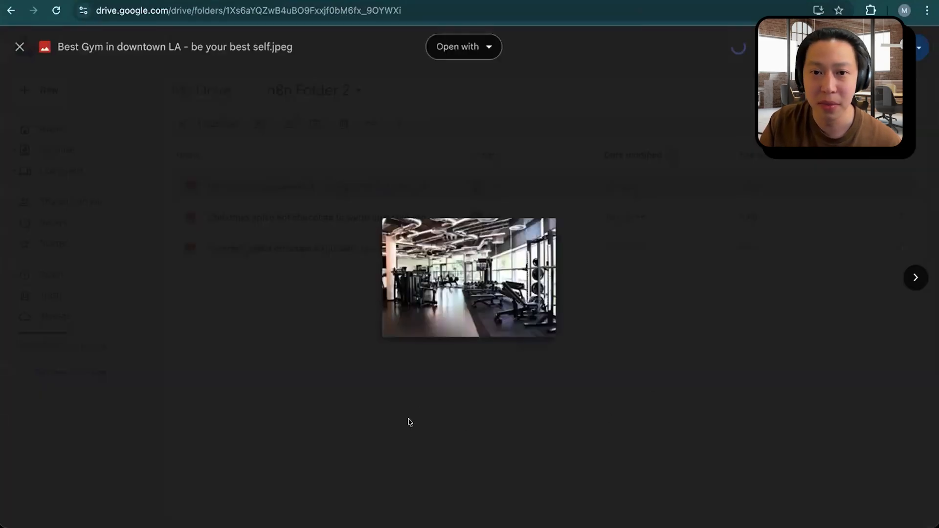
click(313, 221)
click(312, 221)
double_click(312, 221)
click(500, 383)
double_click(337, 256)
click(585, 441)
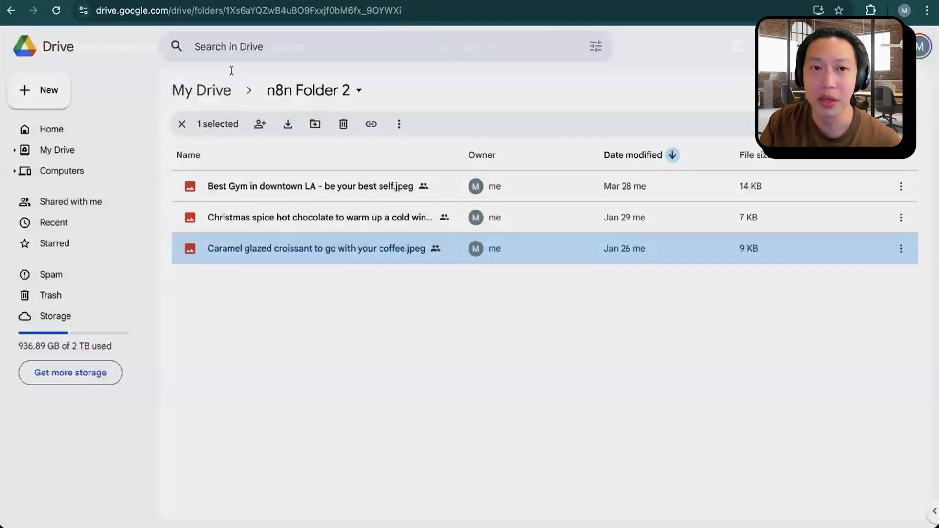
Step: Return to the Image to Reels Social Media Engine workflow in n8n, survey its nodes and execute it
click(176, 1)
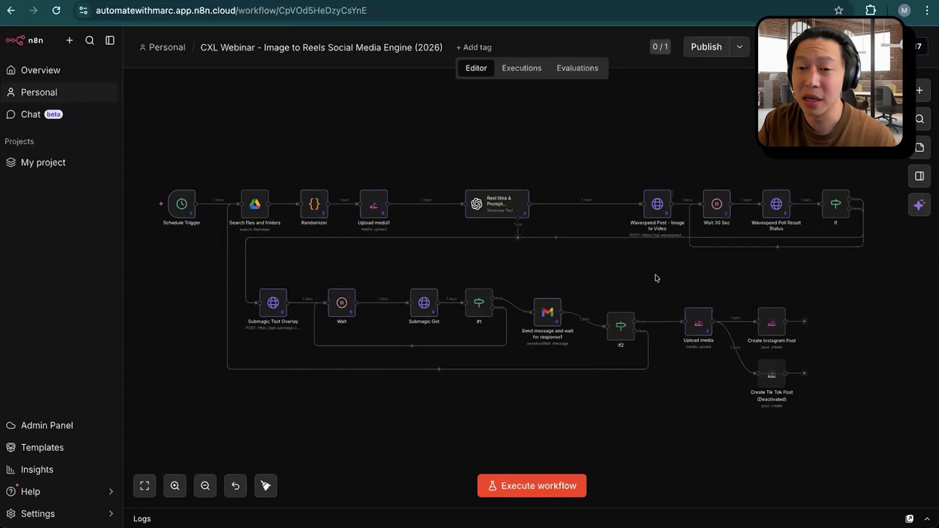
scroll(602, 272, right, 3)
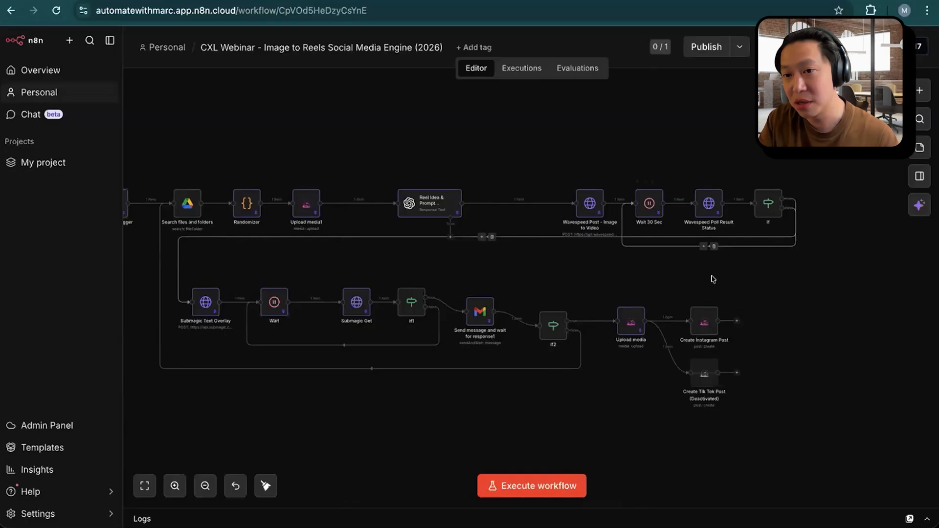
scroll(624, 268, right, 3)
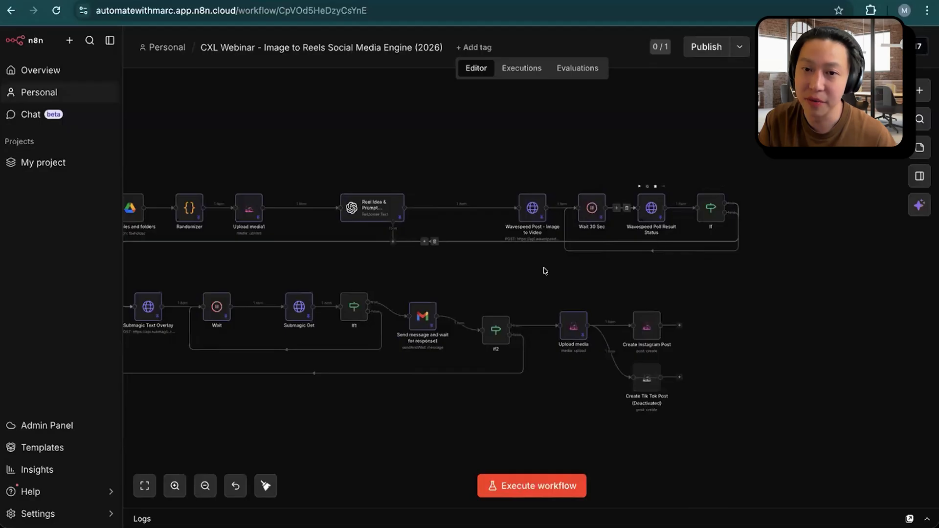
scroll(631, 267, left, 2)
scroll(631, 268, left, 3)
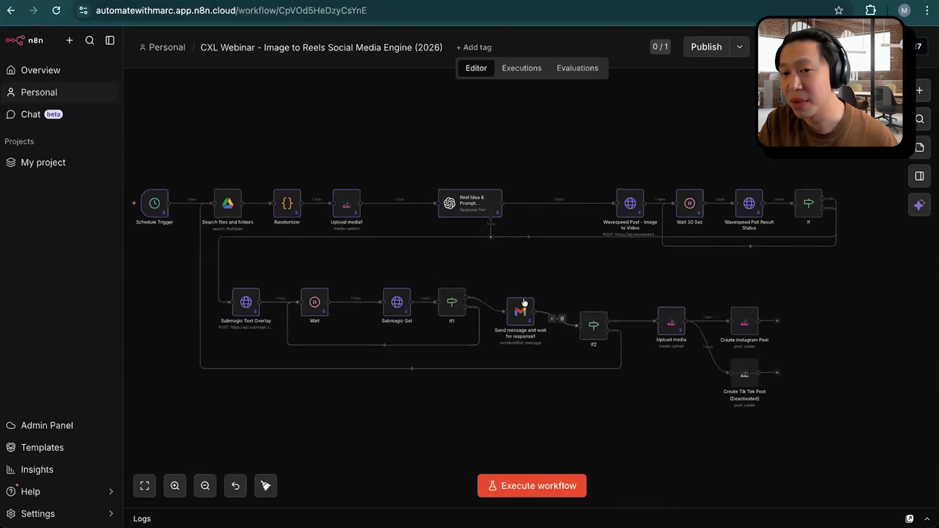
click(538, 485)
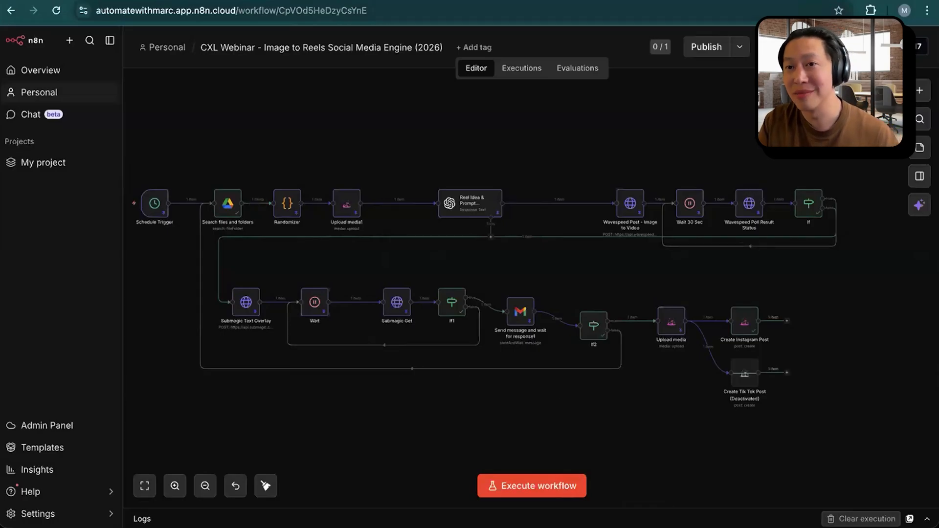
Step: Switch to the Instagram profile's reels page and reload it to check for a newly published reel
click(758, 1)
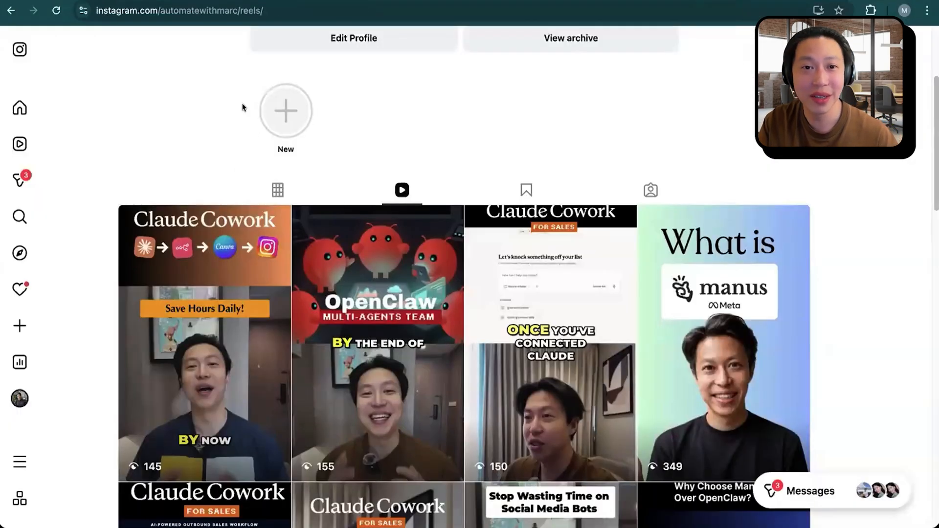
scroll(260, 151, up, 1)
click(56, 11)
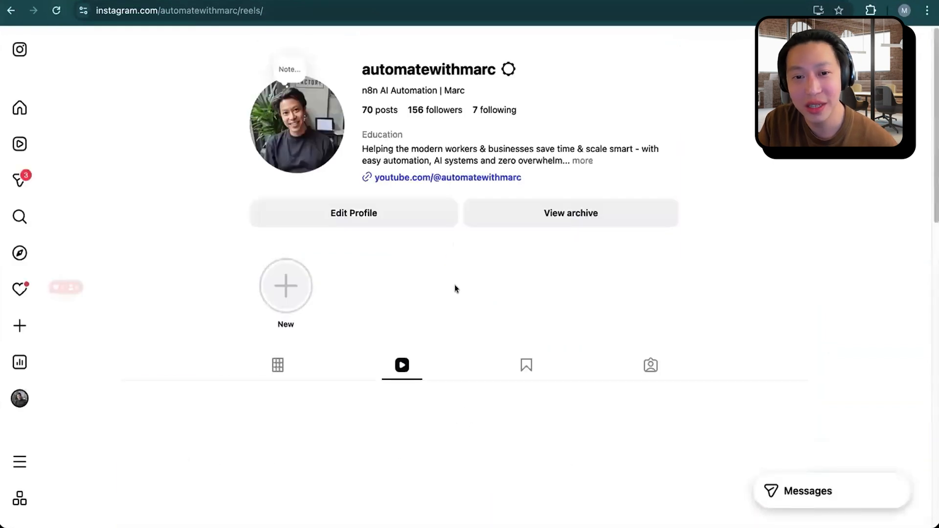
scroll(522, 190, down, 1)
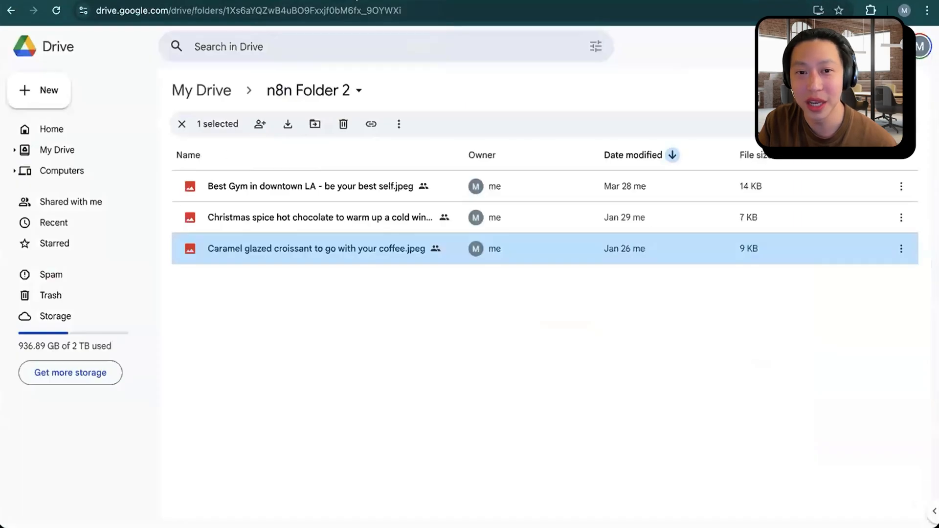
Step: Preview the croissant, hot chocolate and gym source images again in Google Drive's n8n Folder 2
double_click(295, 249)
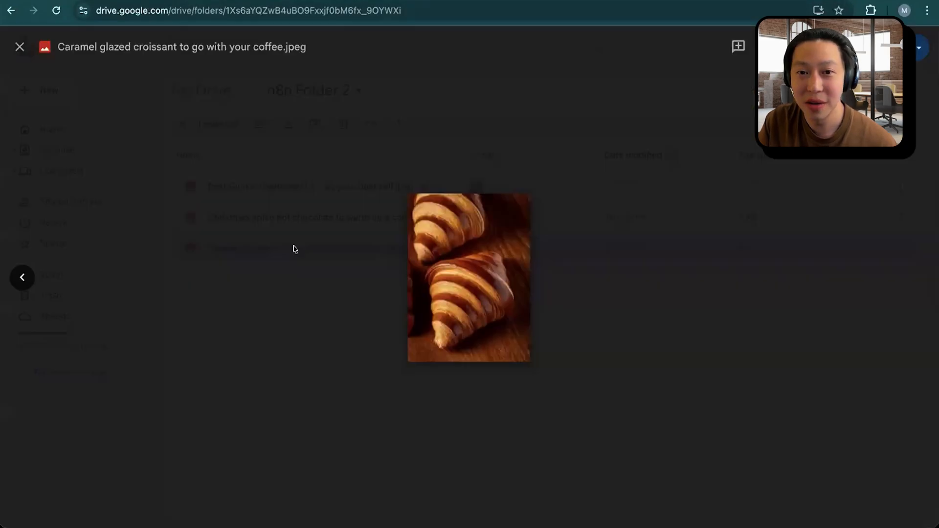
click(599, 332)
double_click(319, 225)
click(580, 297)
double_click(349, 190)
click(634, 359)
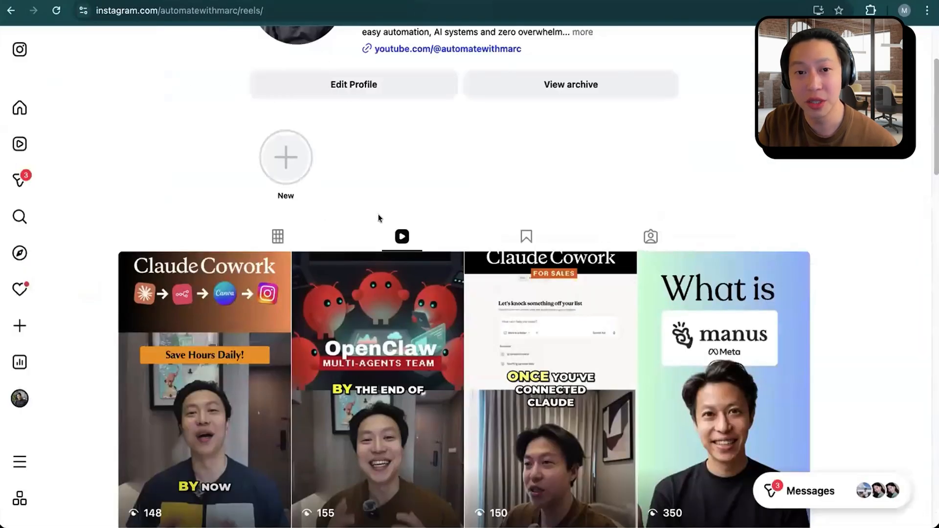
Step: Reload the Instagram reels page again and look through the grid for the new croissant reel
click(52, 11)
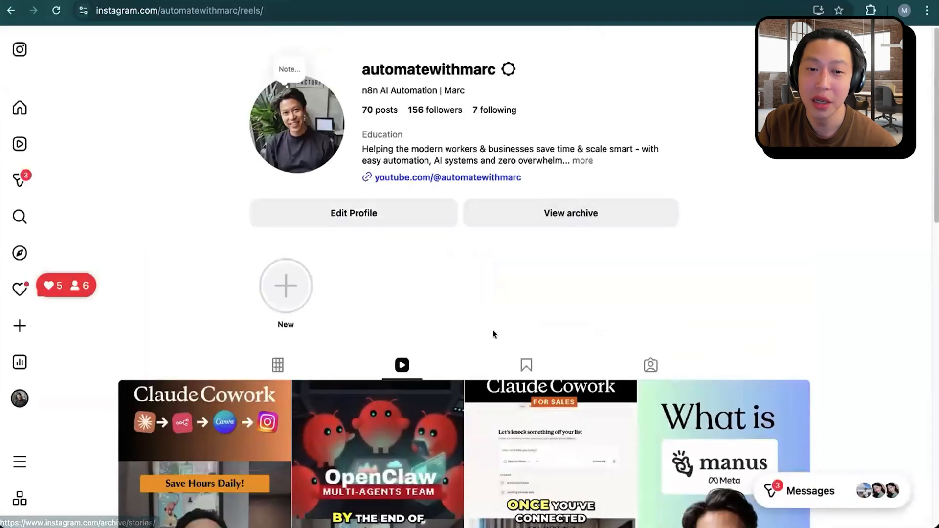
scroll(490, 332, down, 4)
scroll(490, 332, up, 2)
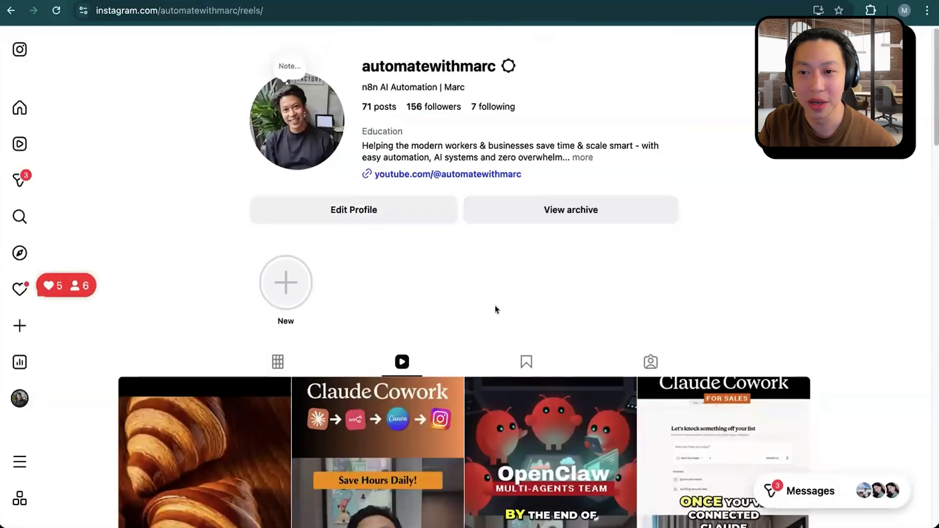
scroll(494, 308, down, 3)
scroll(256, 313, down, 2)
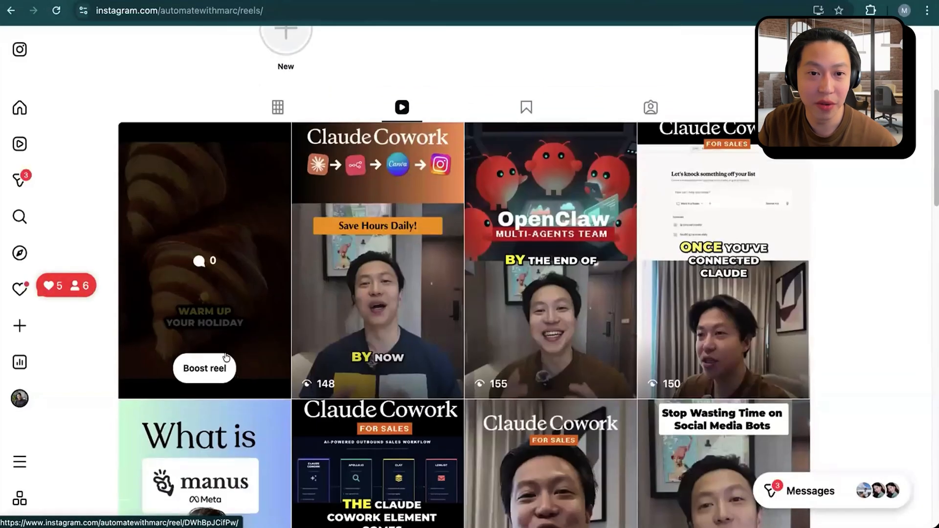
Step: Open the croissant reel, play it with sound, pause it and review its caption about holiday vibes
click(257, 291)
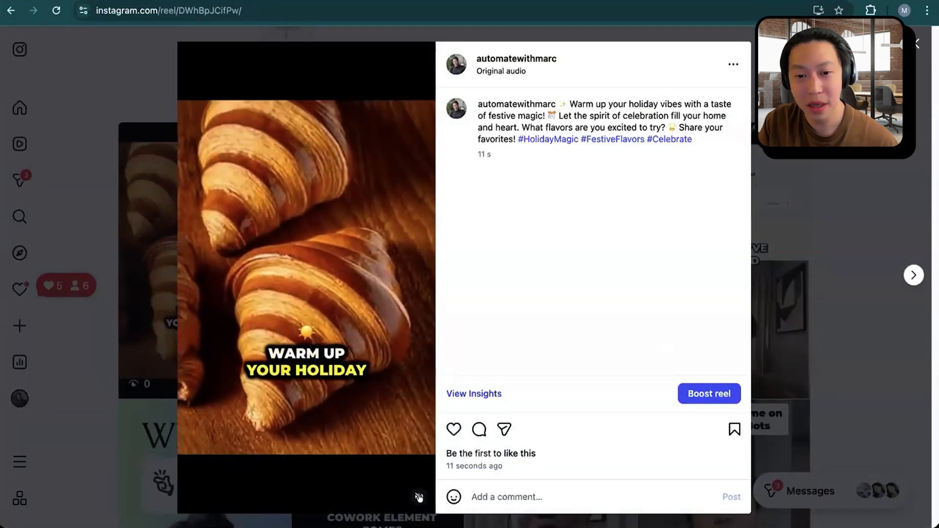
click(420, 497)
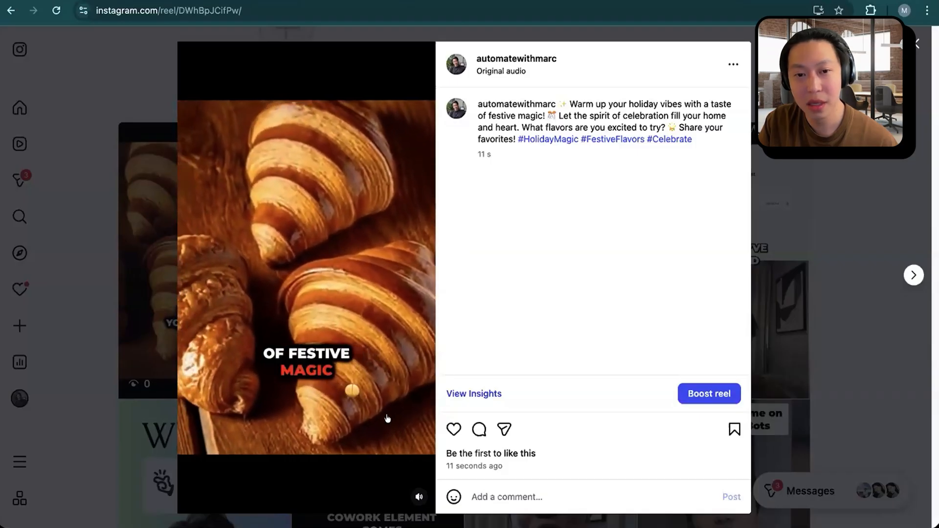
click(389, 408)
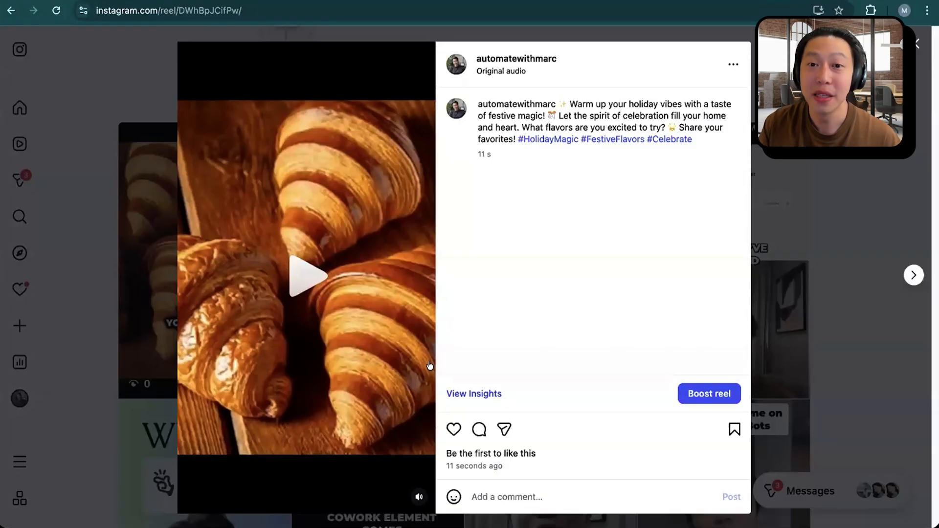
drag(611, 104, 714, 125)
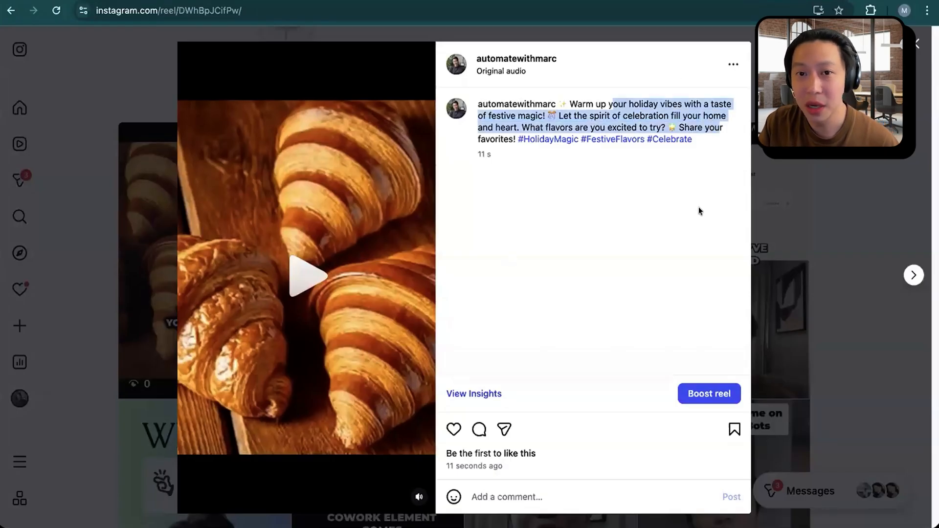
click(685, 172)
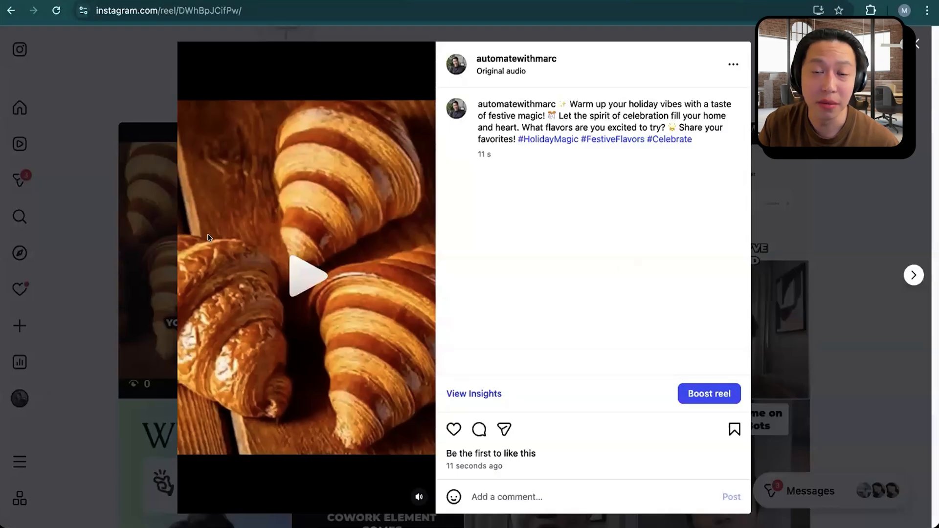
Step: Delete the croissant reel from Instagram, and return to the Image to Reels workflow in n8n
click(732, 63)
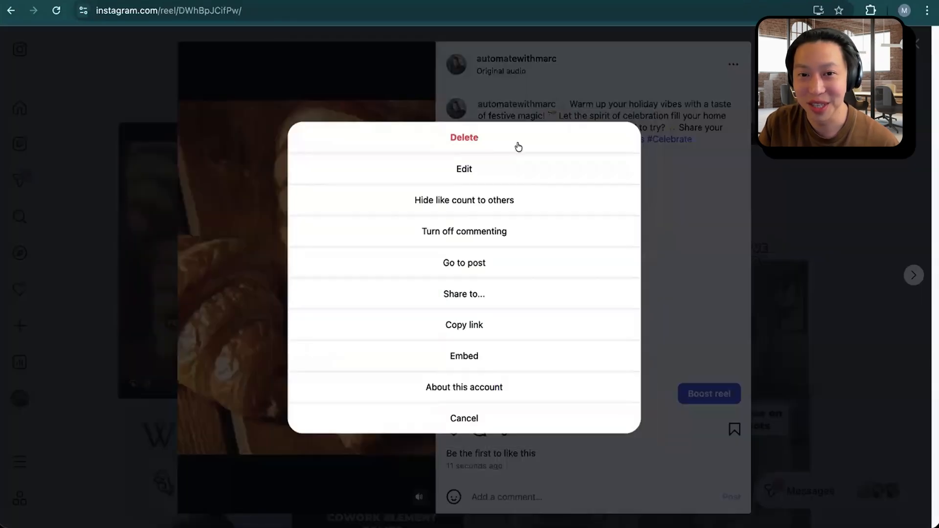
click(470, 138)
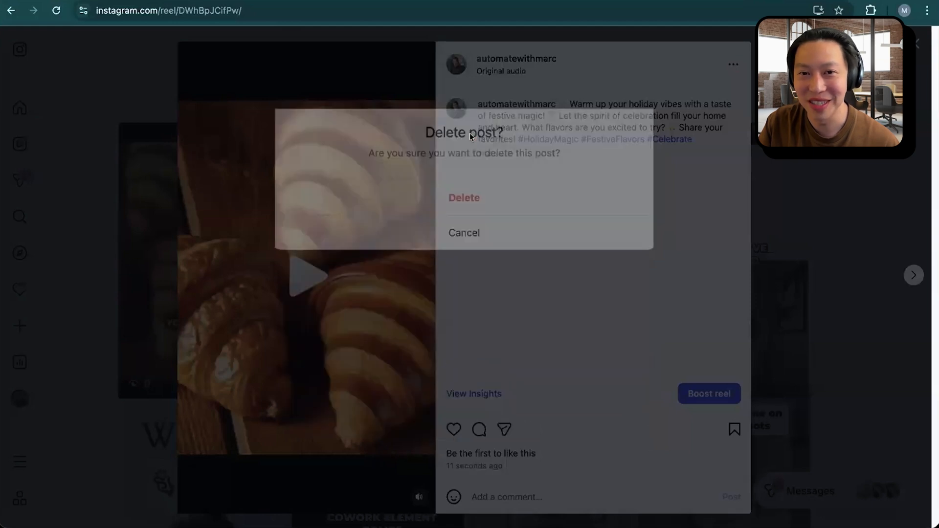
click(471, 207)
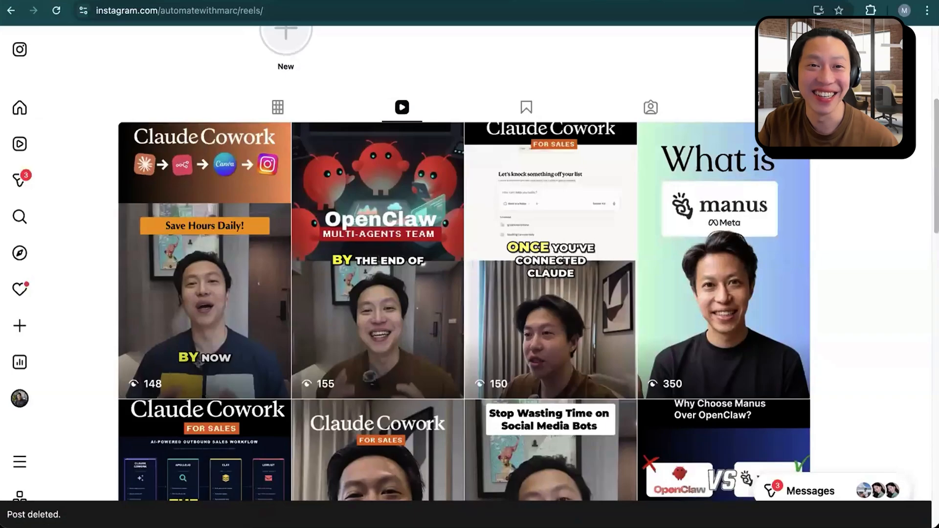
click(205, 1)
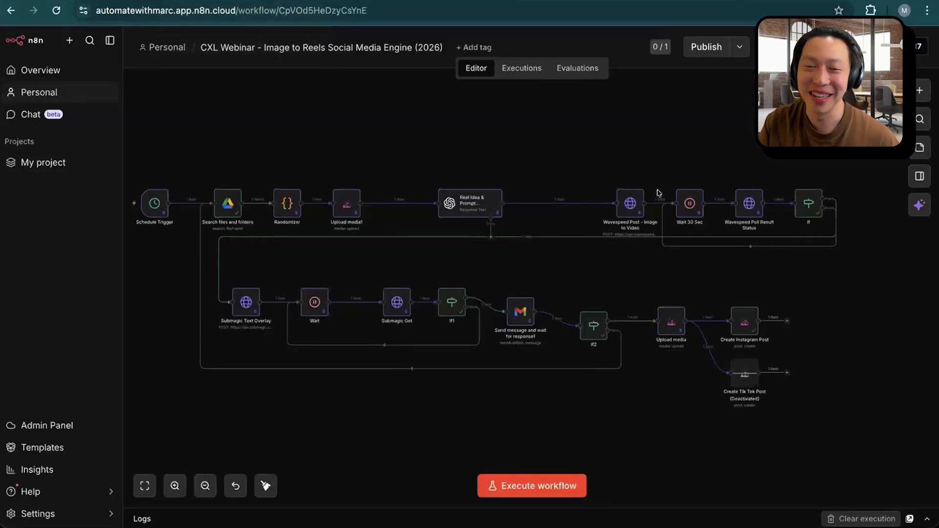